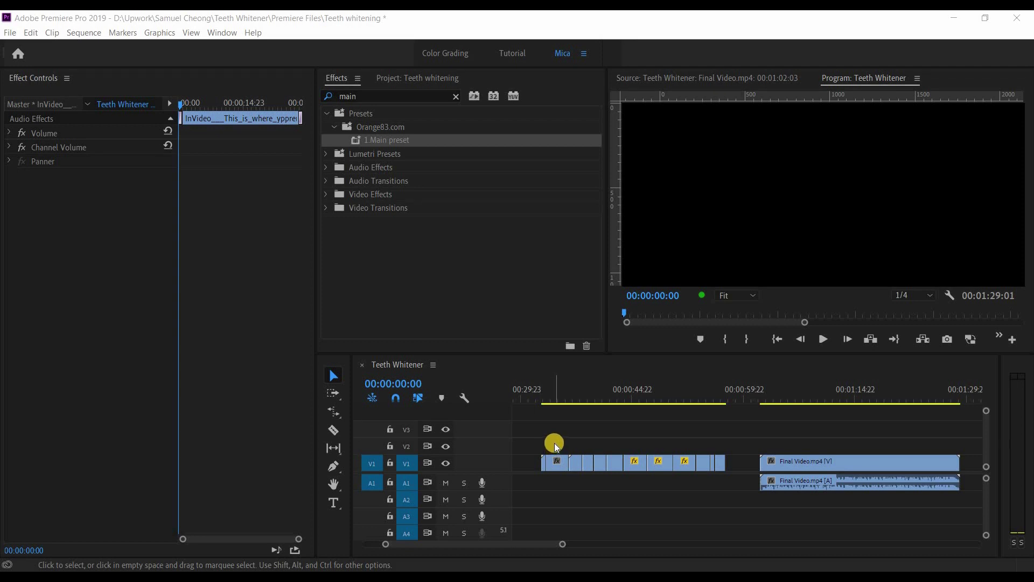
Scrub through the source clips on the timeline and play part of the finished reference video
{"action": "left_click_drag", "start_coordinate": [558, 395], "coordinate": [580, 399]}
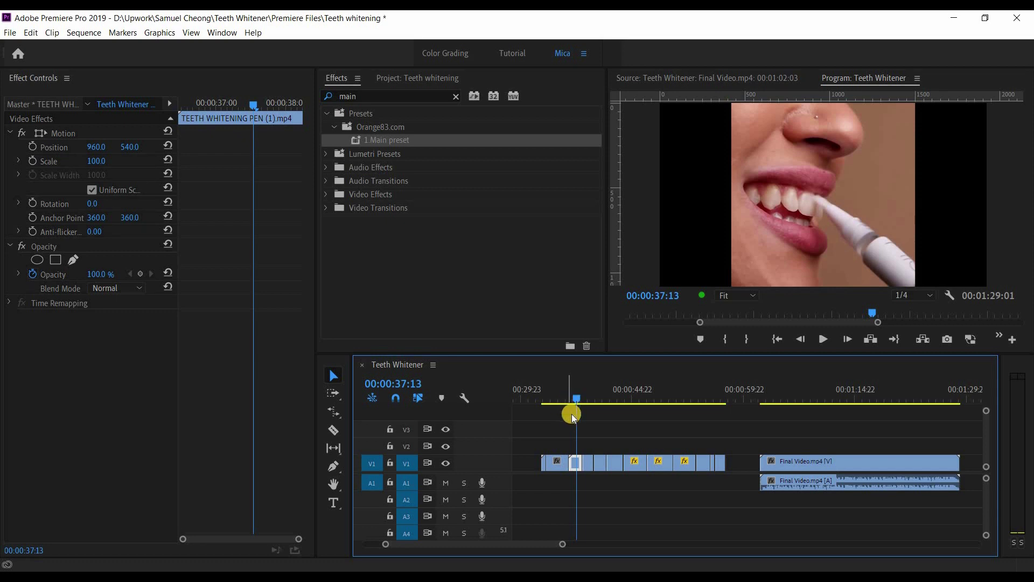
{"action": "left_click_drag", "start_coordinate": [596, 401], "coordinate": [631, 405]}
{"action": "key", "text": "space"}
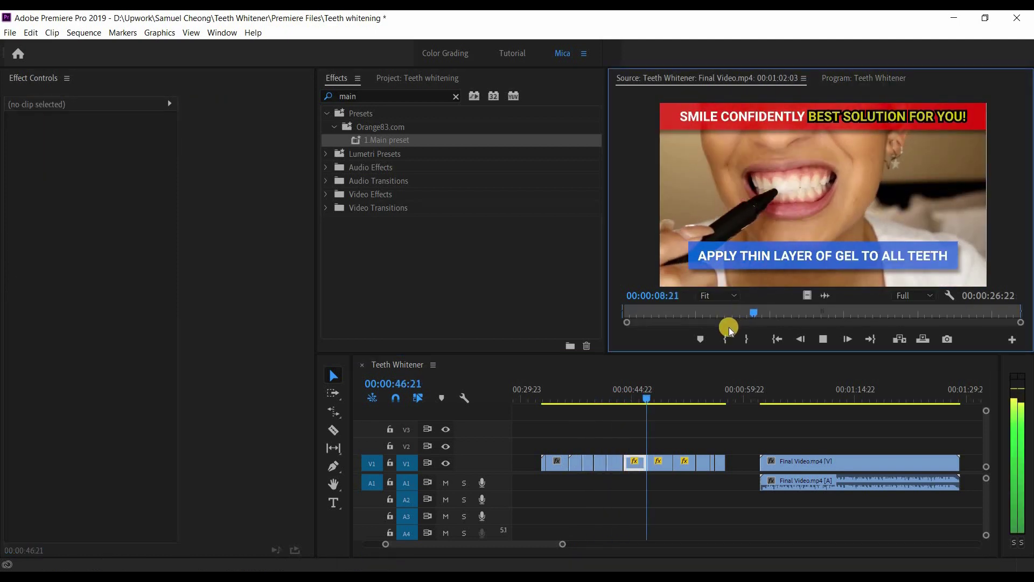
{"action": "key", "text": "space"}
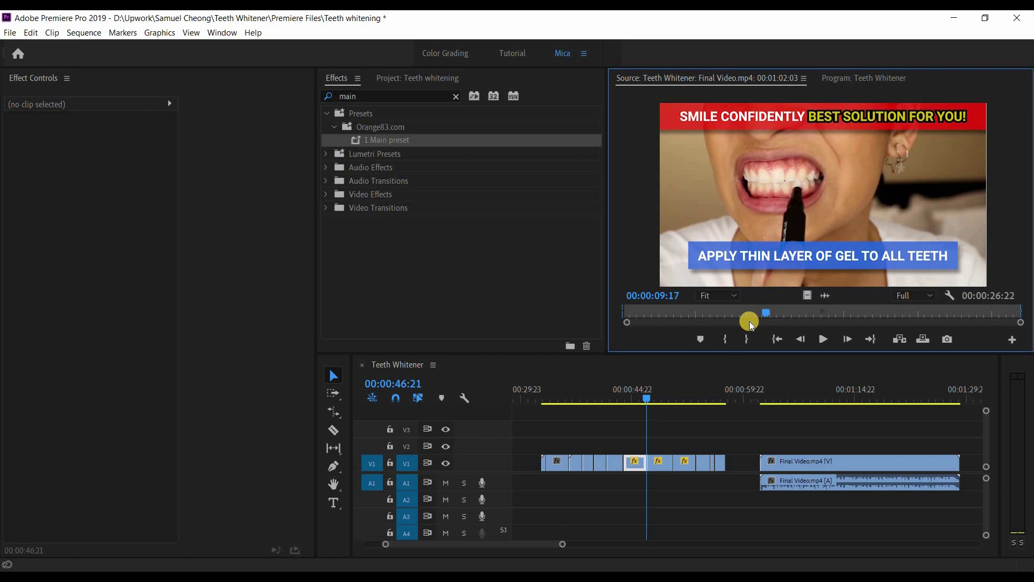
Review the group of source clips on V1 and cue the playhead to the first one at 00:00:32:18
{"action": "left_click_drag", "start_coordinate": [741, 442], "coordinate": [531, 458]}
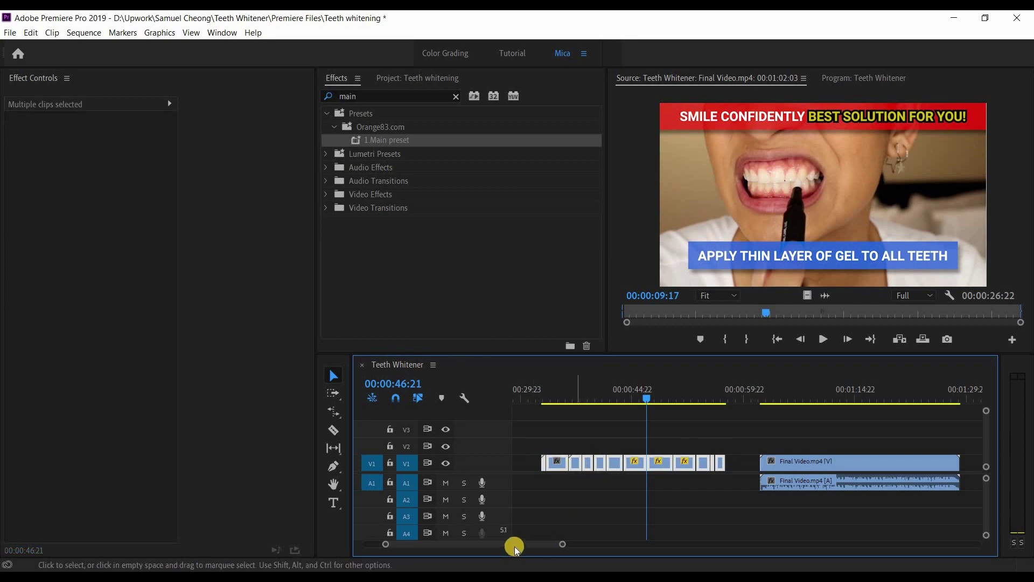
{"action": "scroll", "coordinate": [655, 498], "scroll_direction": "up", "scroll_amount": 5}
{"action": "scroll", "coordinate": [483, 544], "scroll_direction": "down", "scroll_amount": 1}
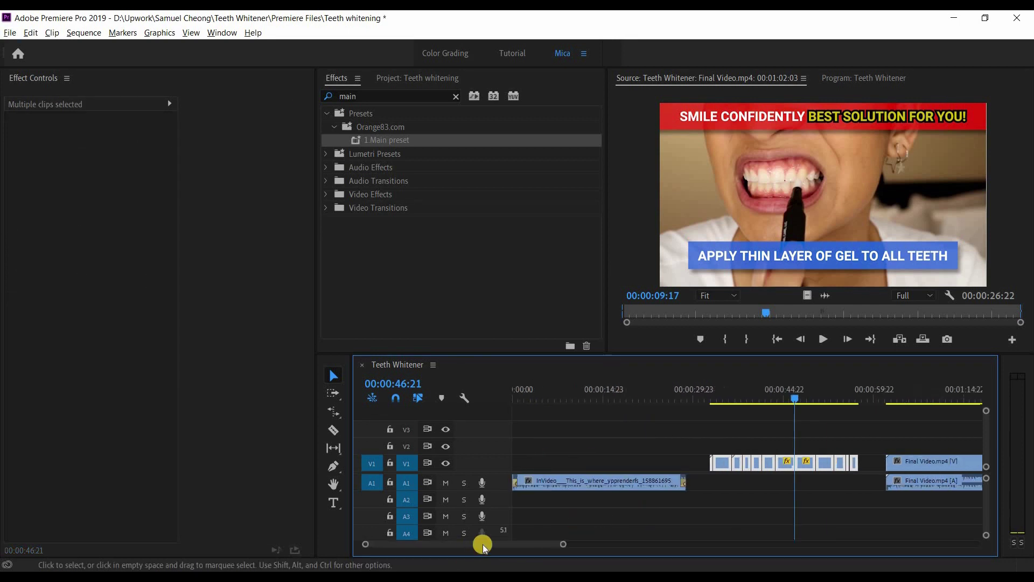
{"action": "left_click", "coordinate": [709, 396]}
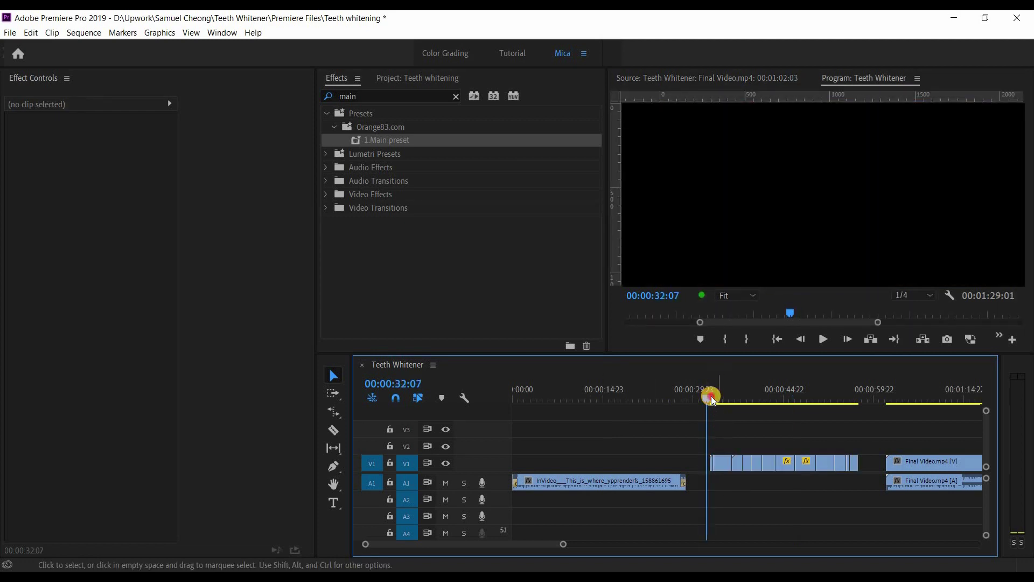
{"action": "left_click", "coordinate": [711, 397]}
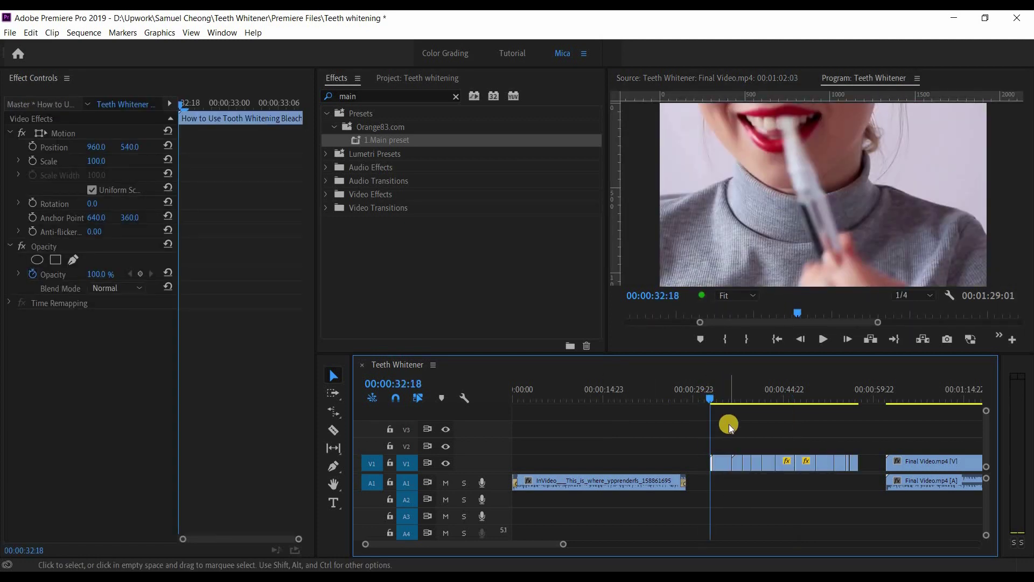
Move the first short source clip to the start of track V1 at 00:00:00:00
{"action": "scroll", "coordinate": [672, 465], "scroll_direction": "up", "scroll_amount": 2}
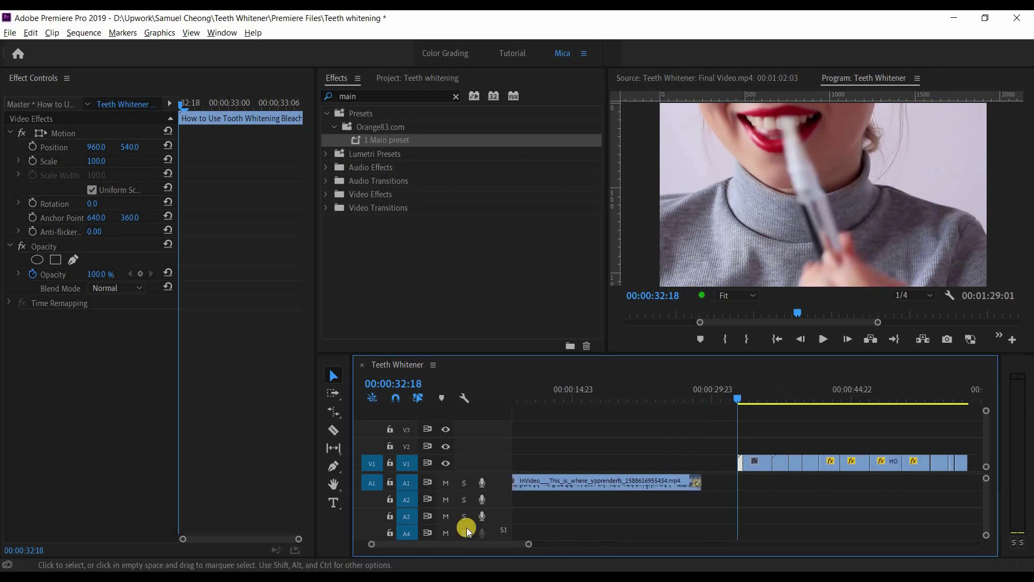
{"action": "left_click_drag", "start_coordinate": [473, 546], "coordinate": [434, 543]}
{"action": "left_click_drag", "start_coordinate": [819, 466], "coordinate": [505, 396]}
{"action": "key", "text": "Home"}
{"action": "left_click_drag", "start_coordinate": [523, 543], "coordinate": [481, 542]}
{"action": "scroll", "coordinate": [711, 480], "scroll_direction": "up", "scroll_amount": 5}
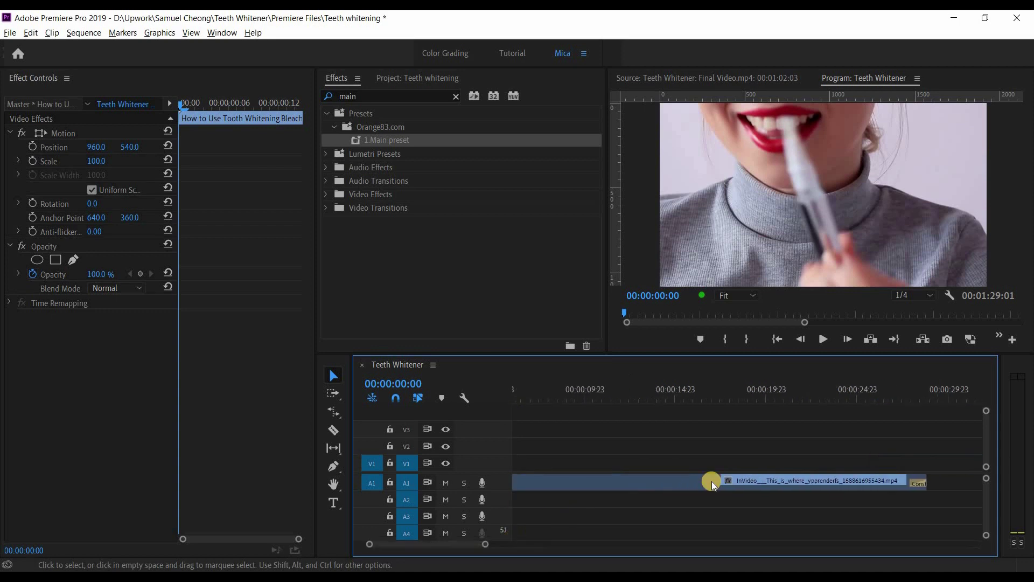
Place the next source clip directly after the opening clip on V1
{"action": "key", "text": "backslash"}
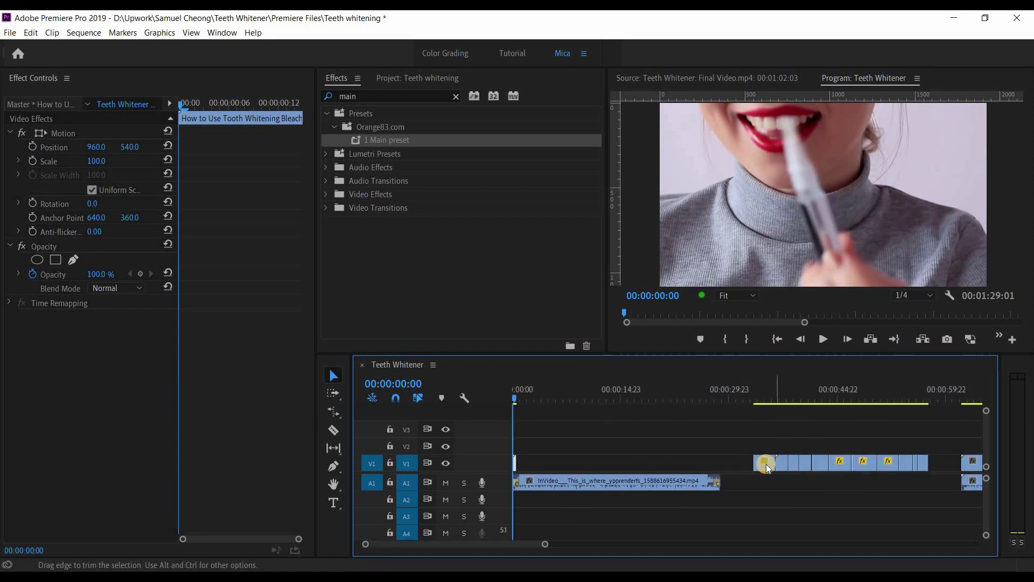
{"action": "left_click", "coordinate": [635, 457]}
{"action": "left_click_drag", "start_coordinate": [636, 458], "coordinate": [531, 459]}
{"action": "left_click_drag", "start_coordinate": [545, 544], "coordinate": [386, 547]}
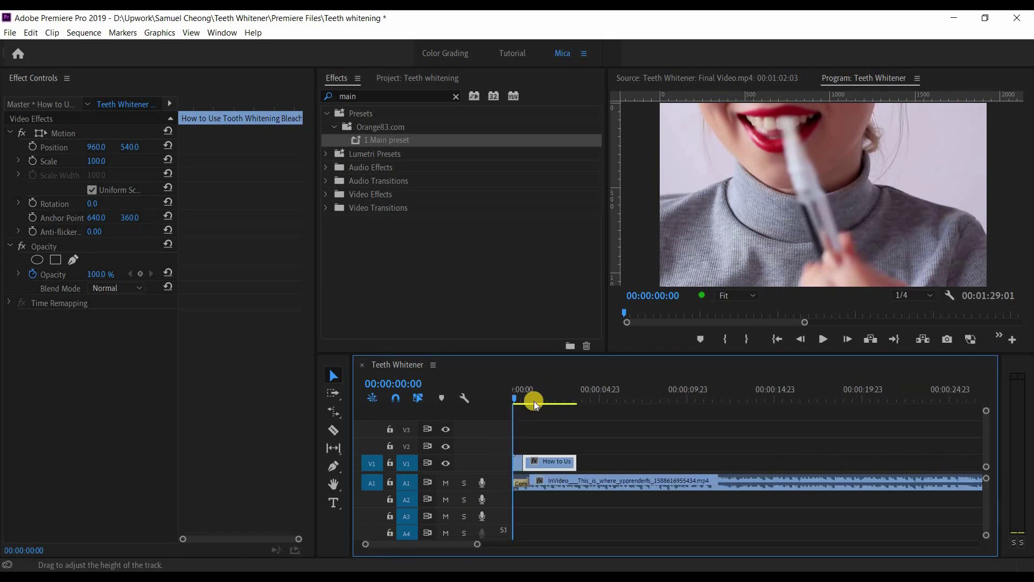
Play back the two opening clips from the start of the sequence
{"action": "key", "text": "space"}
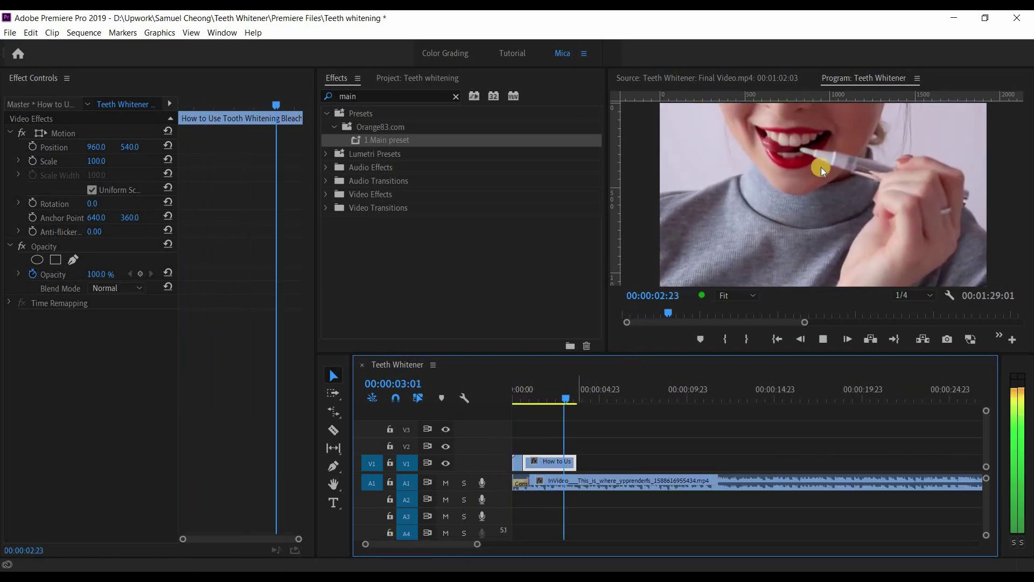
{"action": "key", "text": "space"}
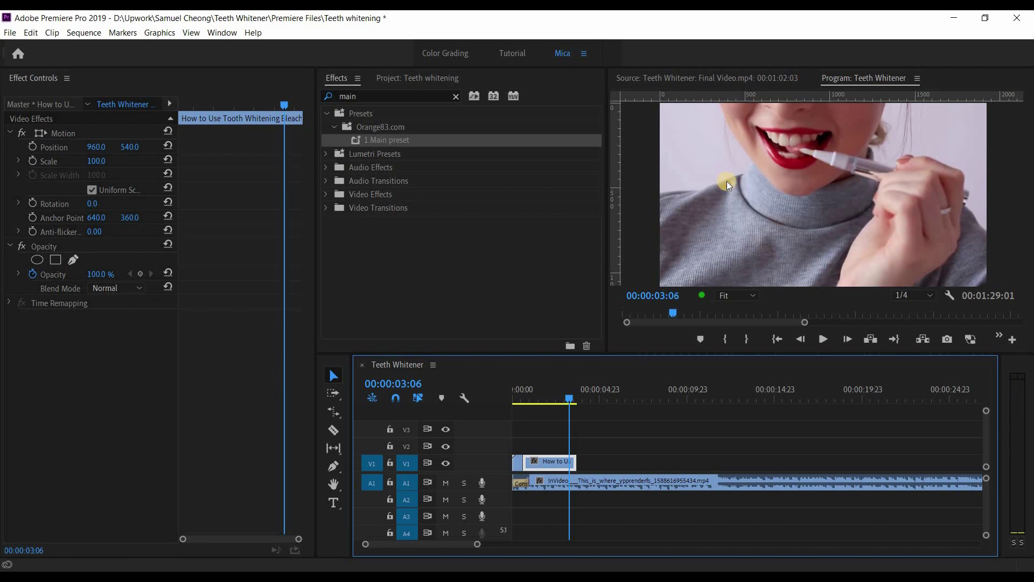
{"action": "key", "text": "Home"}
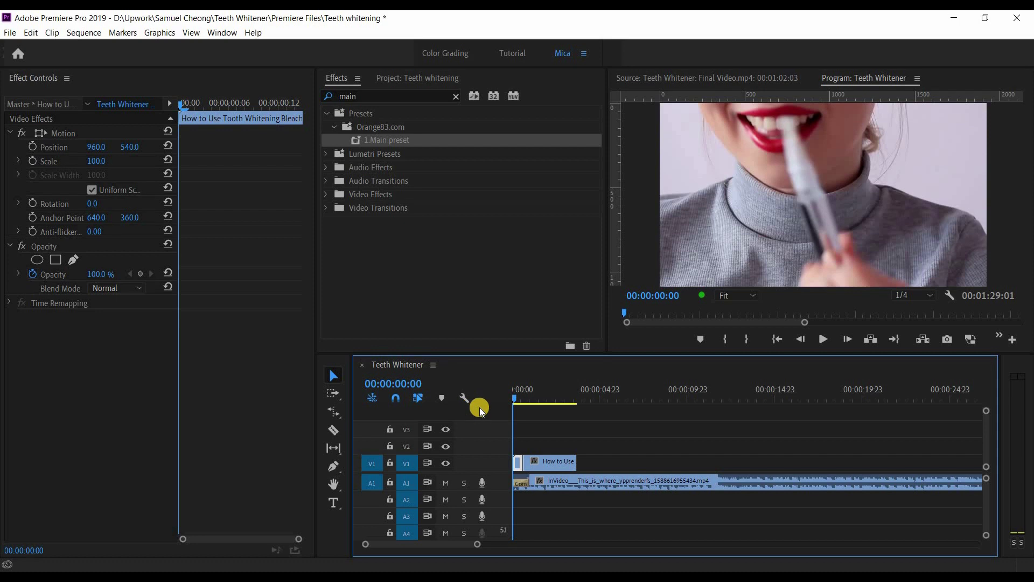
{"action": "key", "text": "space"}
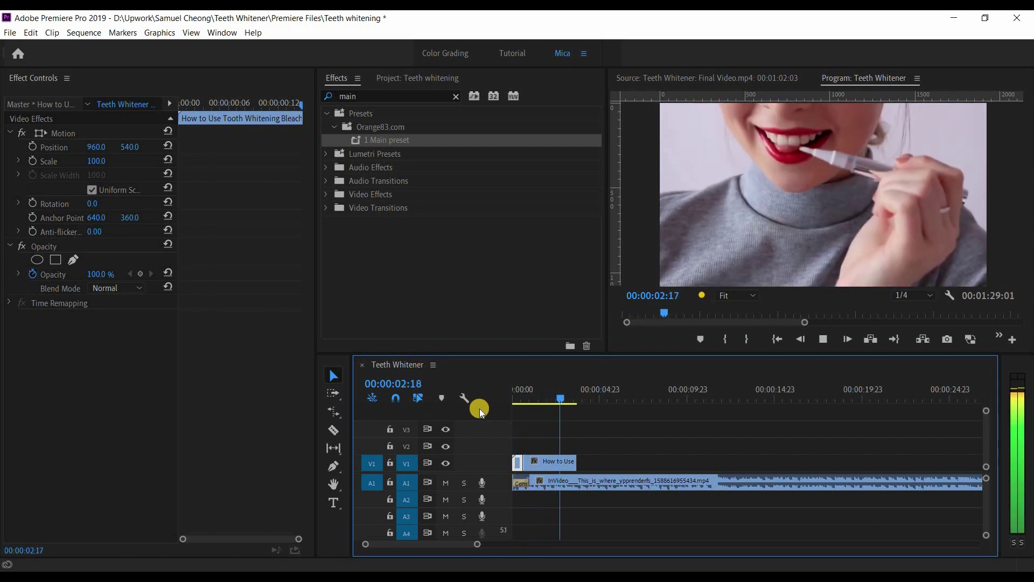
{"action": "key", "text": "space"}
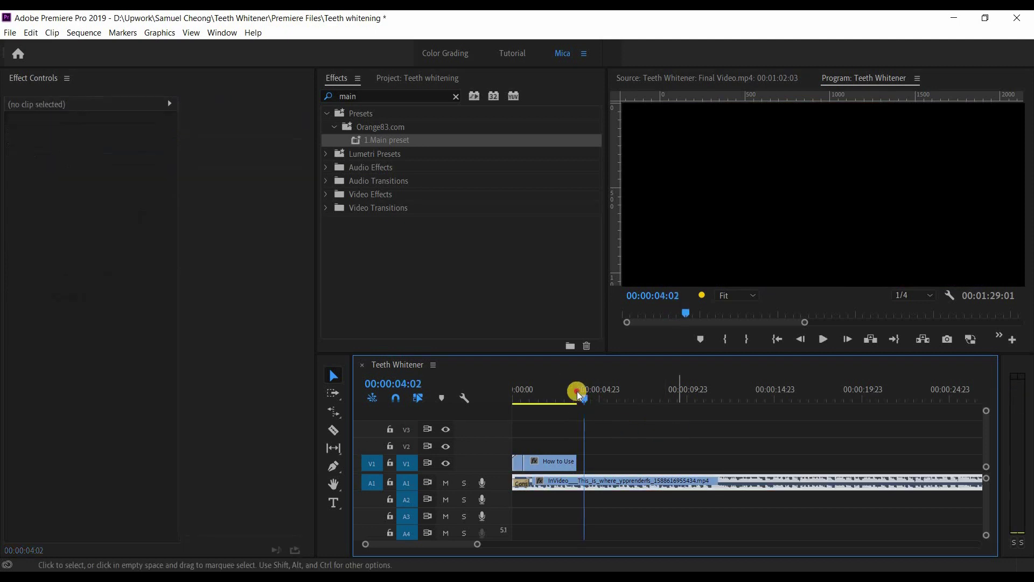
{"action": "left_click", "coordinate": [525, 401]}
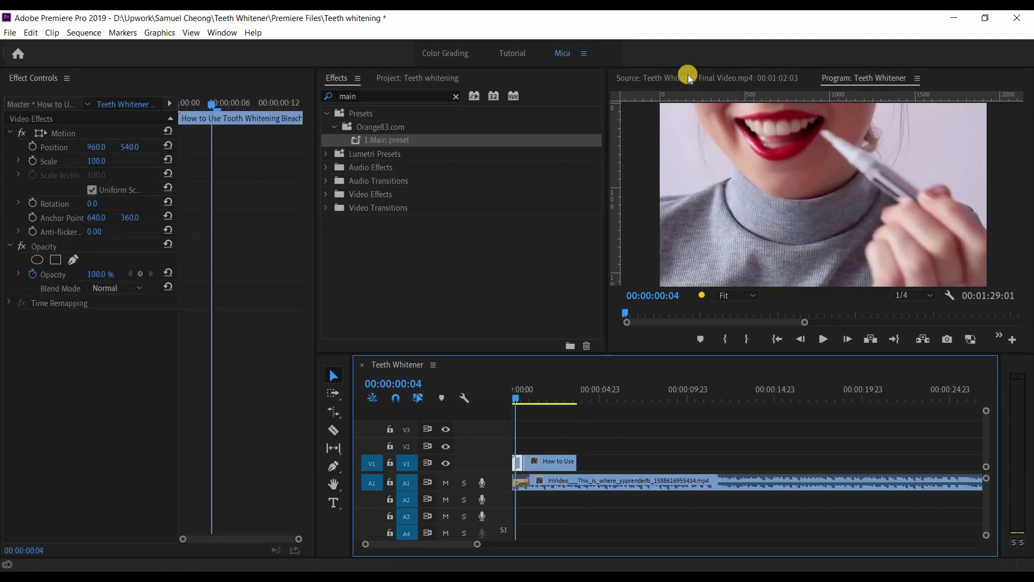
Check the opening seconds of the reference video Final Video.mp4 in the source monitor
{"action": "left_click", "coordinate": [688, 78]}
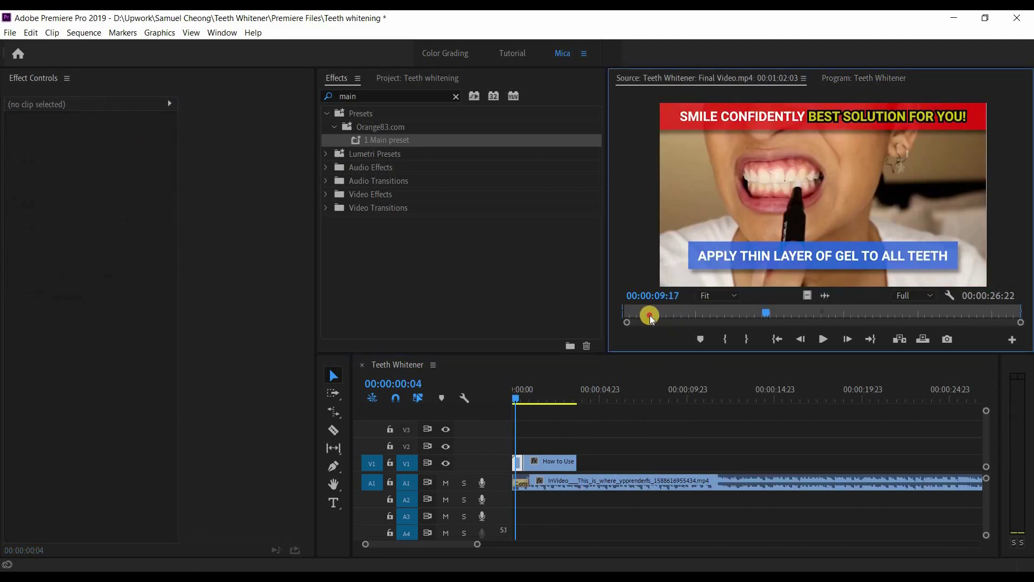
{"action": "left_click", "coordinate": [625, 314]}
{"action": "mouse_move", "coordinate": [635, 315]}
{"action": "left_mouse_down"}
{"action": "mouse_move", "coordinate": [729, 312]}
{"action": "mouse_move", "coordinate": [630, 317]}
{"action": "left_mouse_up"}
Add the title "WHITEN YOUR TEETH ON THE GO" on V2, spanning the two opening clips
{"action": "left_click", "coordinate": [515, 396]}
{"action": "left_click", "coordinate": [572, 430]}
{"action": "key", "text": "Home"}
{"action": "left_click", "coordinate": [334, 503]}
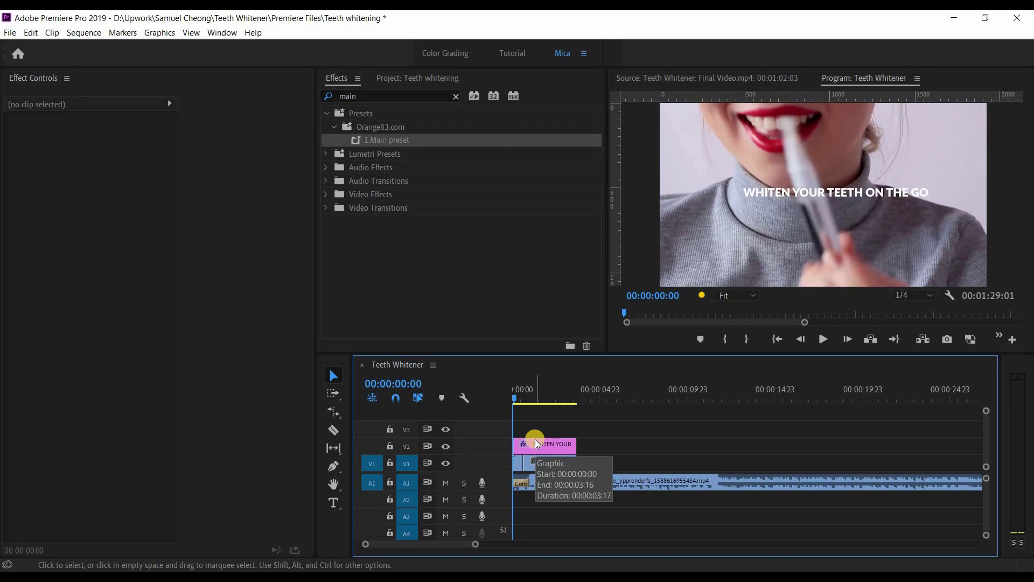
Move the title graphic up from V2 to track V3
{"action": "left_click", "coordinate": [527, 392]}
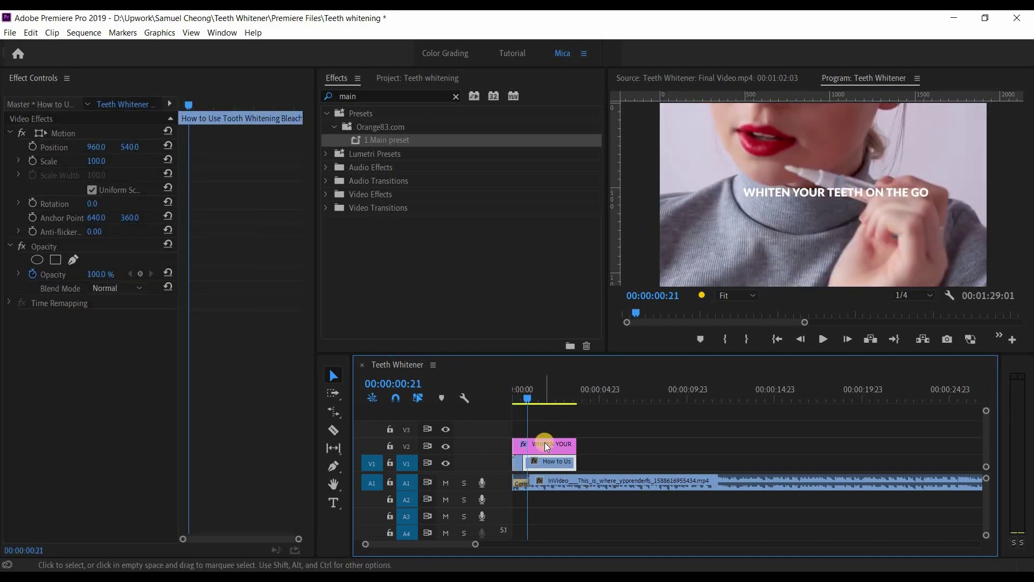
{"action": "left_click", "coordinate": [543, 442]}
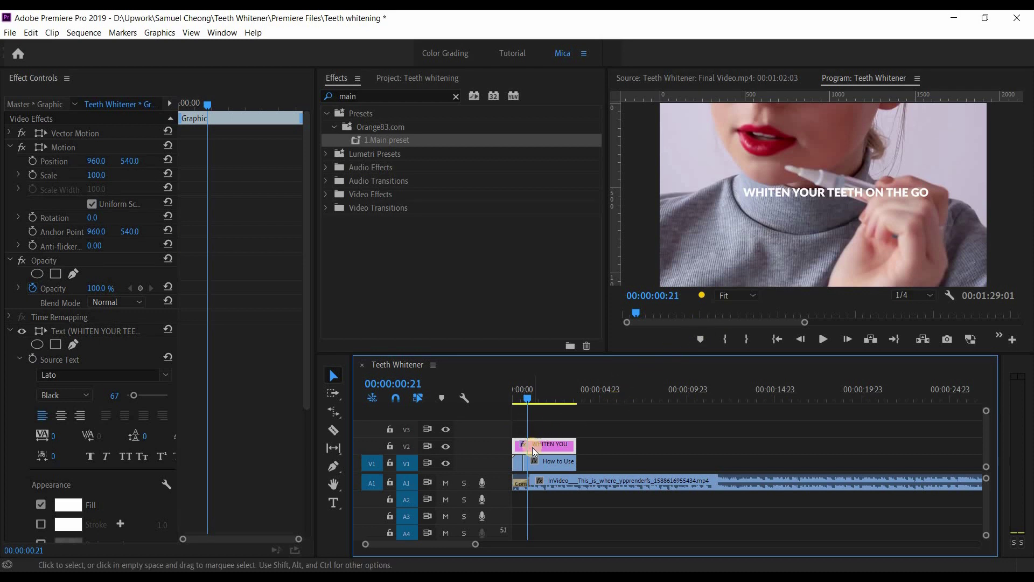
{"action": "left_click", "coordinate": [533, 427]}
{"action": "left_click_drag", "start_coordinate": [563, 447], "coordinate": [563, 429]}
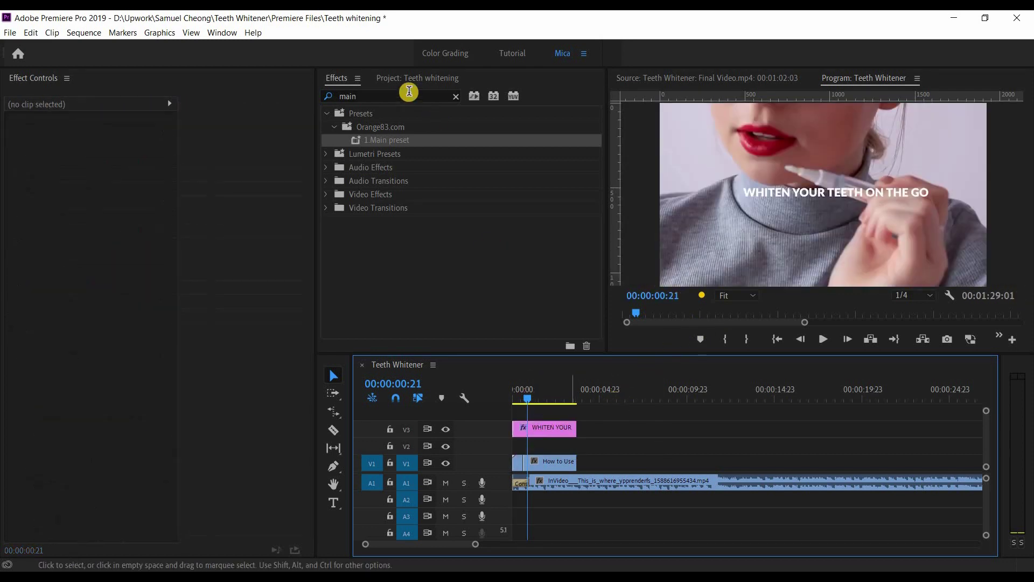
Open the Essential Graphics panel and dock it in the group with Effects and Project
{"action": "left_click", "coordinate": [414, 78]}
{"action": "left_click", "coordinate": [222, 33]}
{"action": "left_click", "coordinate": [278, 249]}
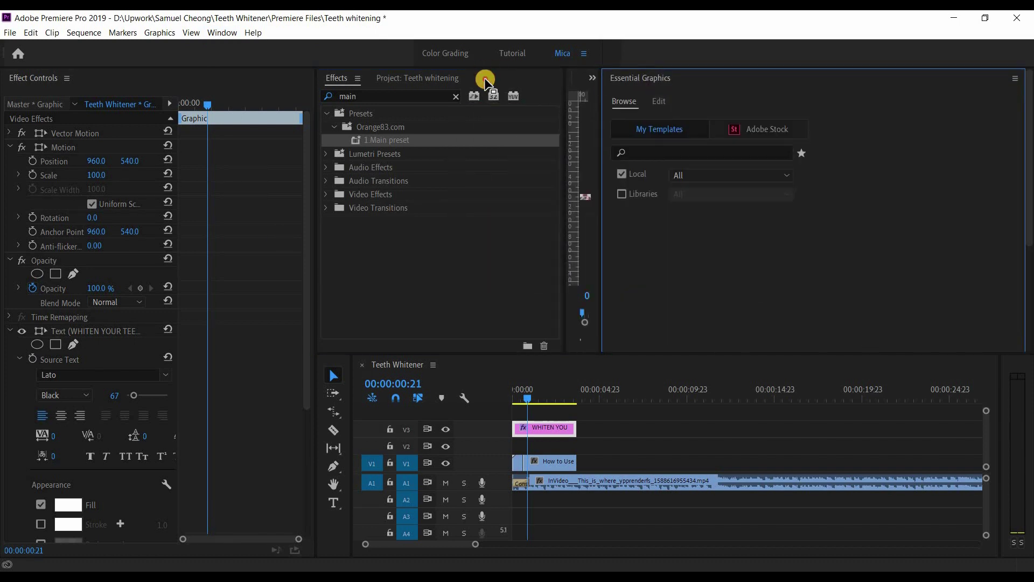
{"action": "left_click_drag", "start_coordinate": [484, 79], "coordinate": [451, 85]}
{"action": "left_click_drag", "start_coordinate": [451, 85], "coordinate": [420, 89]}
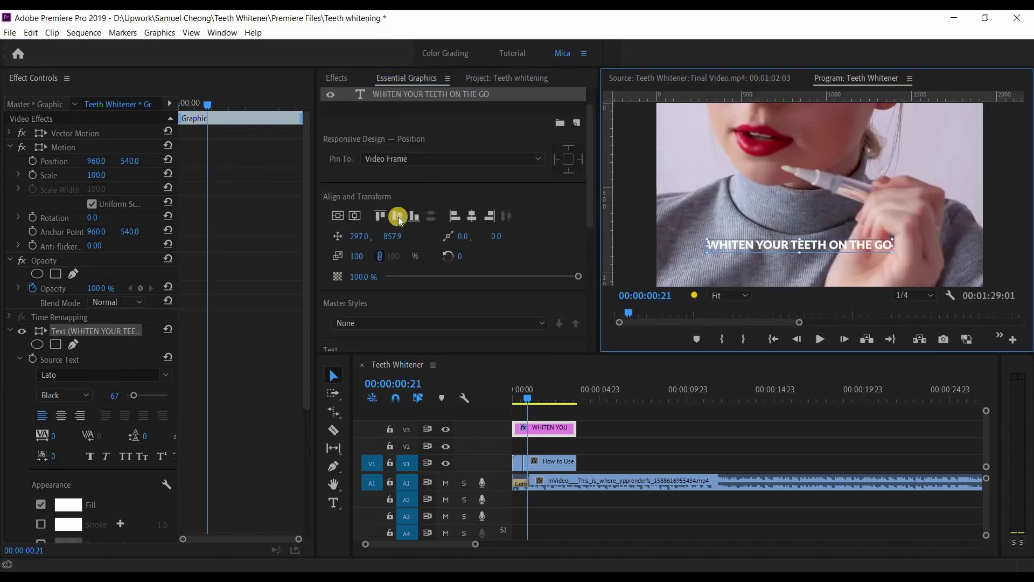
Set the title's font size to 88 and place it centred low in the frame, at about 245.9, 974.8
{"action": "left_click", "coordinate": [472, 215]}
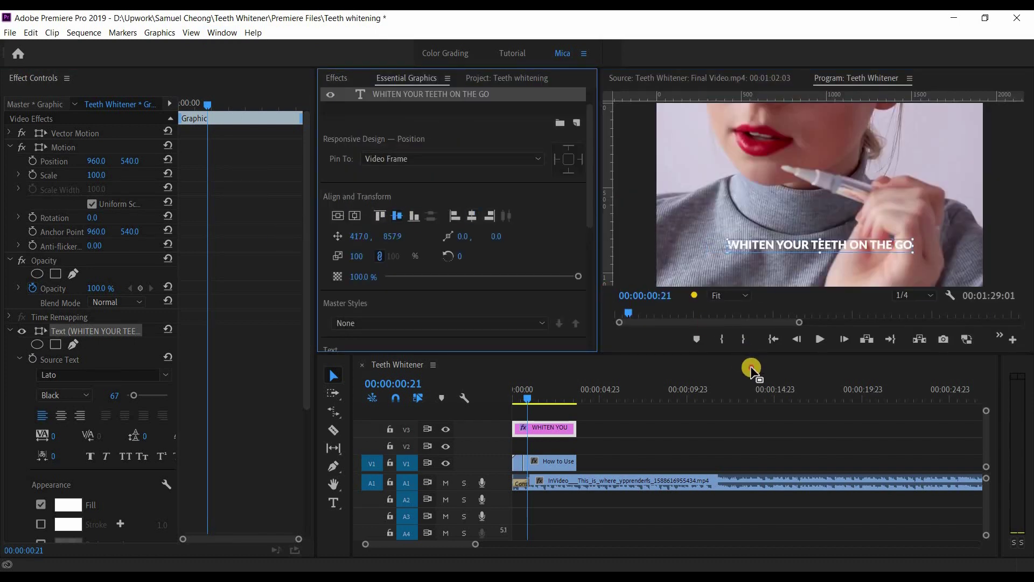
{"action": "left_click_drag", "start_coordinate": [820, 248], "coordinate": [821, 200]}
{"action": "scroll", "coordinate": [463, 288], "scroll_direction": "down", "scroll_amount": 4}
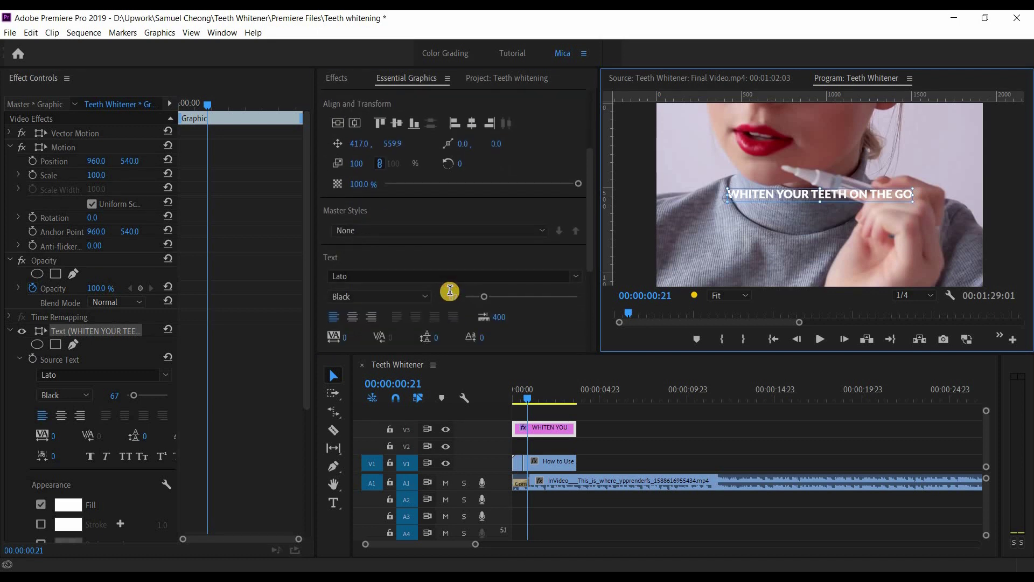
{"action": "left_click_drag", "start_coordinate": [450, 290], "coordinate": [463, 292]}
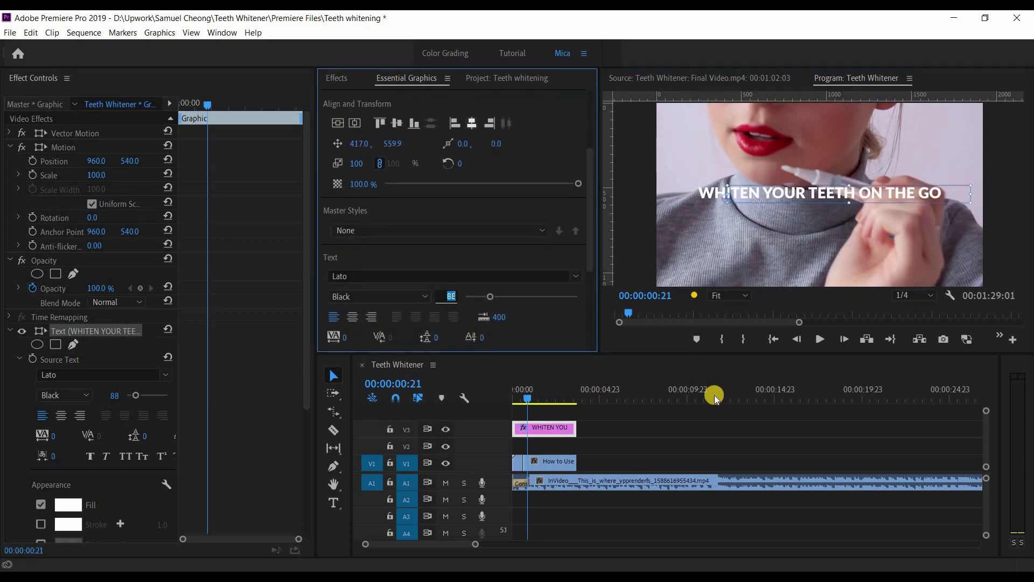
{"action": "left_click_drag", "start_coordinate": [794, 207], "coordinate": [765, 267]}
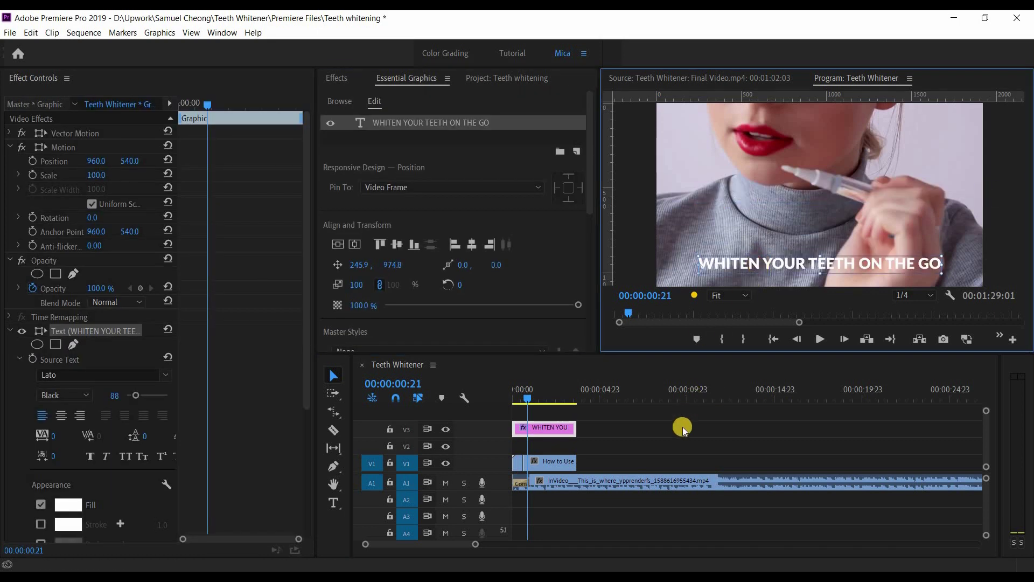
Draw a rectangle over the whole title line at the start of the sequence, positioned at about 190, 862
{"action": "mouse_move", "coordinate": [523, 399]}
{"action": "left_mouse_down"}
{"action": "mouse_move", "coordinate": [503, 394]}
{"action": "mouse_move", "coordinate": [541, 395]}
{"action": "left_mouse_up"}
{"action": "left_click", "coordinate": [528, 395]}
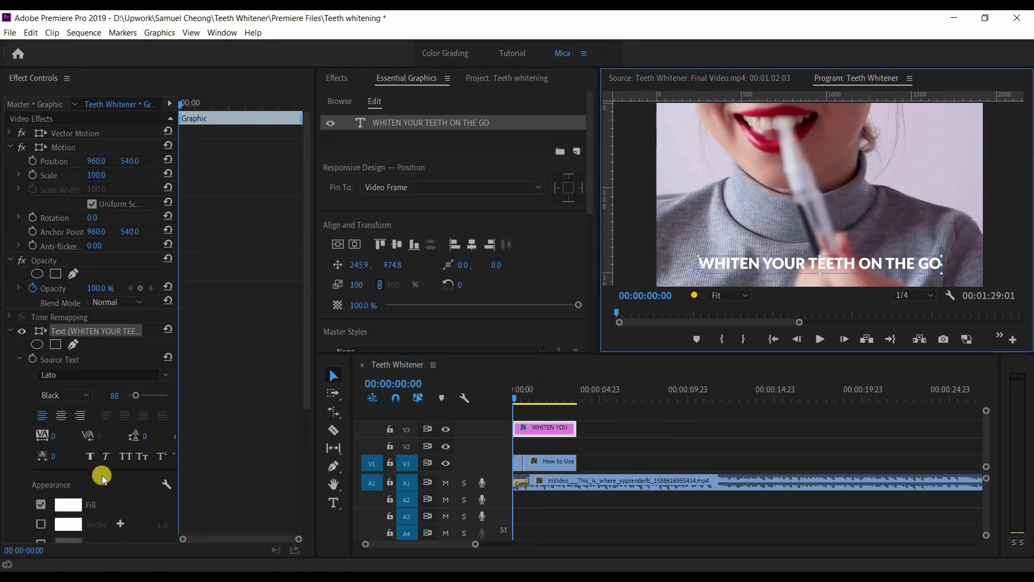
{"action": "scroll", "coordinate": [479, 275], "scroll_direction": "down", "scroll_amount": 3}
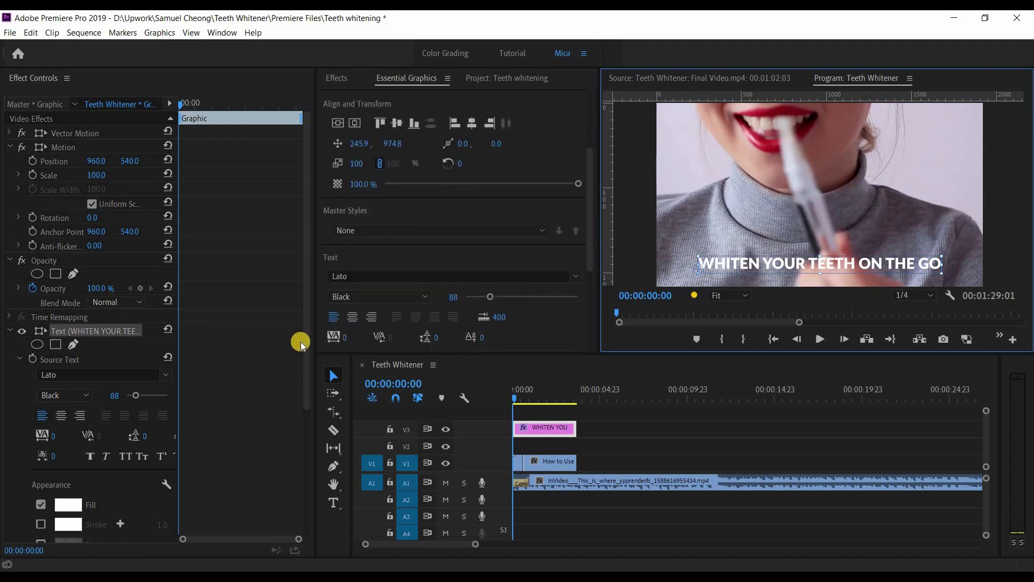
{"action": "left_click", "coordinate": [311, 420]}
{"action": "scroll", "coordinate": [311, 420], "scroll_direction": "down", "scroll_amount": 4}
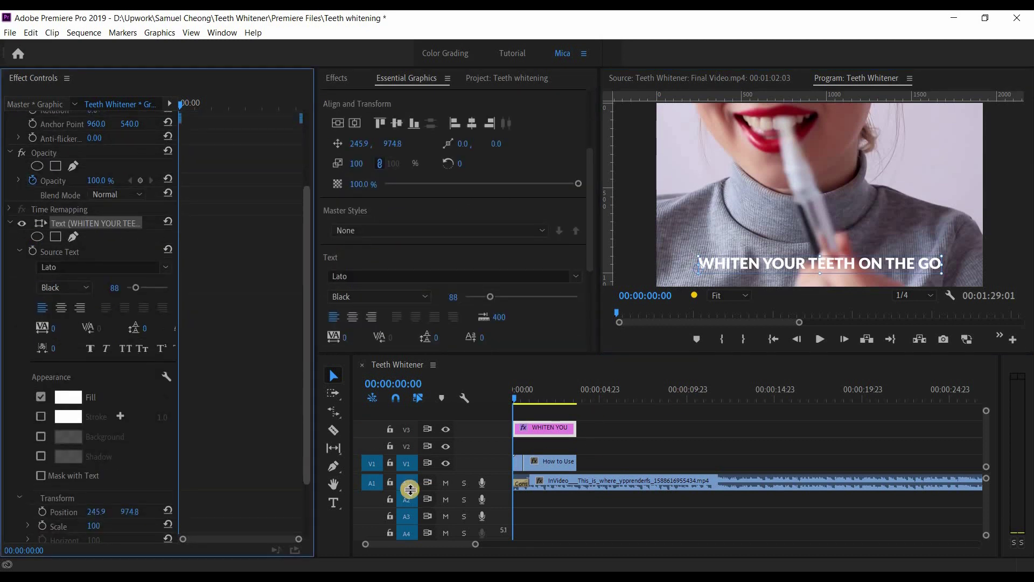
{"action": "left_click", "coordinate": [335, 472]}
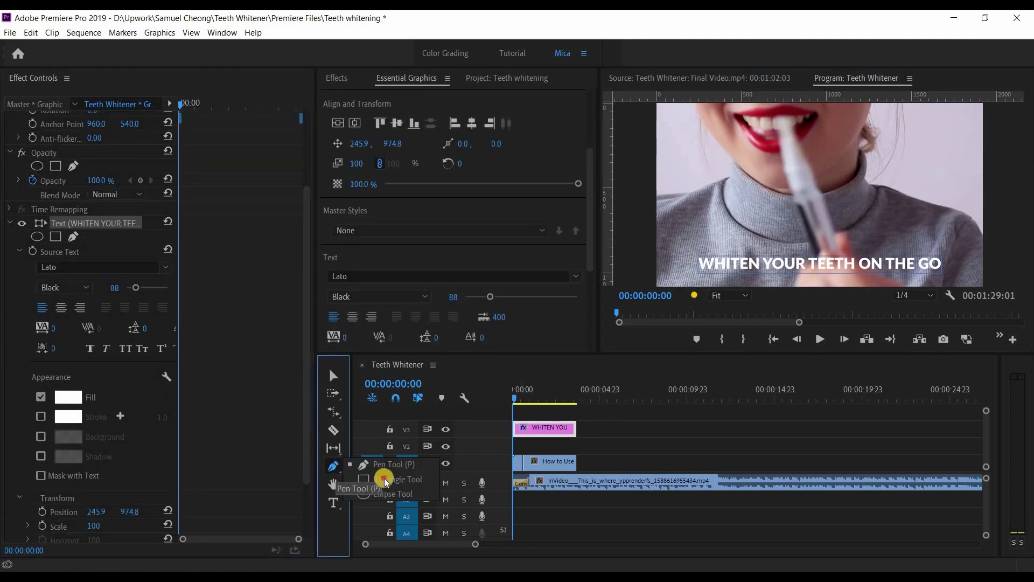
{"action": "left_click", "coordinate": [377, 478]}
{"action": "left_click_drag", "start_coordinate": [758, 267], "coordinate": [836, 273]}
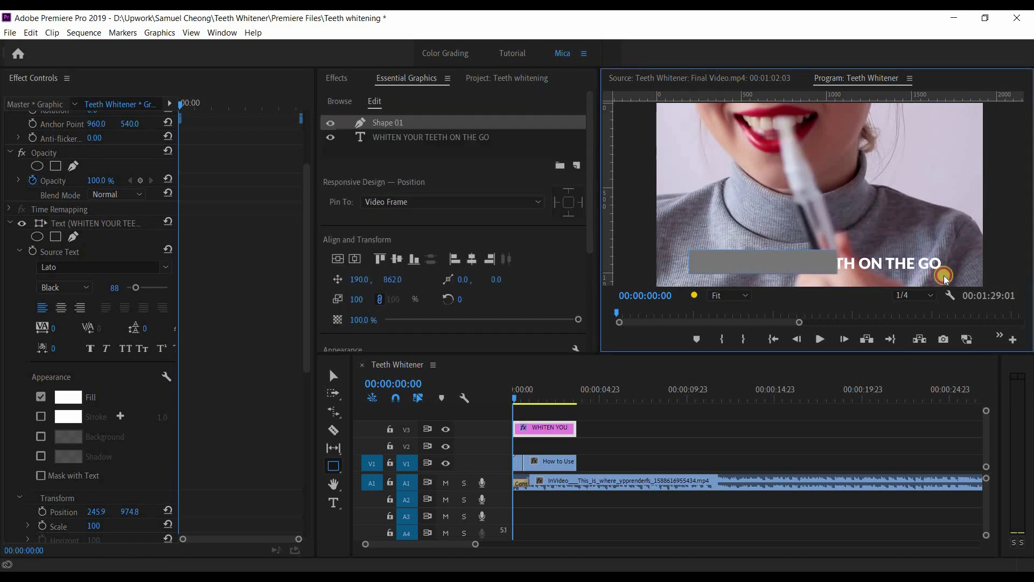
{"action": "left_click_drag", "start_coordinate": [943, 275], "coordinate": [942, 277]}
Move the Shape 01 rectangle below the title text in the graphic's layer order
{"action": "left_click", "coordinate": [410, 126]}
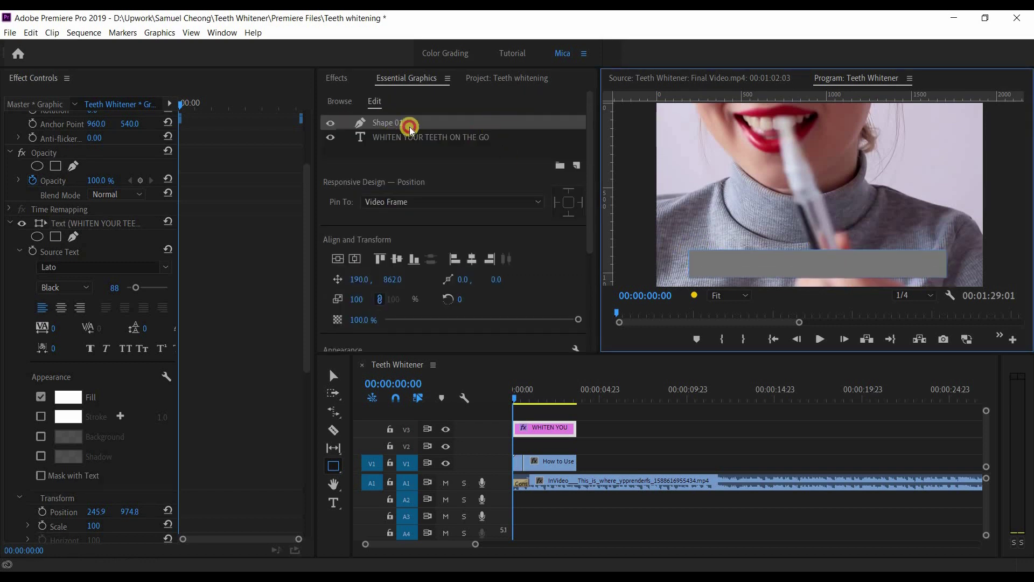
{"action": "left_click", "coordinate": [380, 123]}
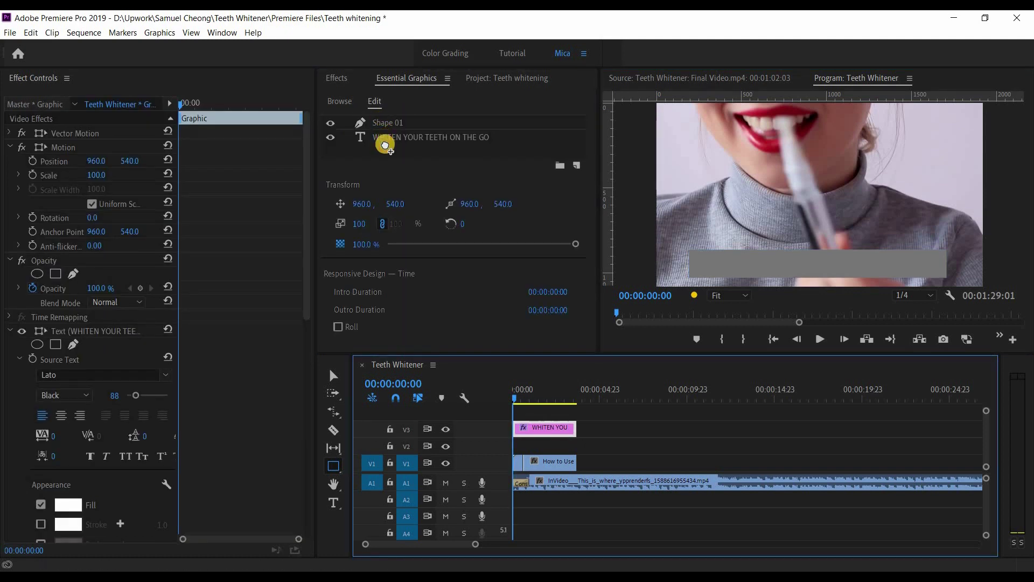
{"action": "left_click_drag", "start_coordinate": [384, 144], "coordinate": [385, 144]}
{"action": "left_click", "coordinate": [548, 435]}
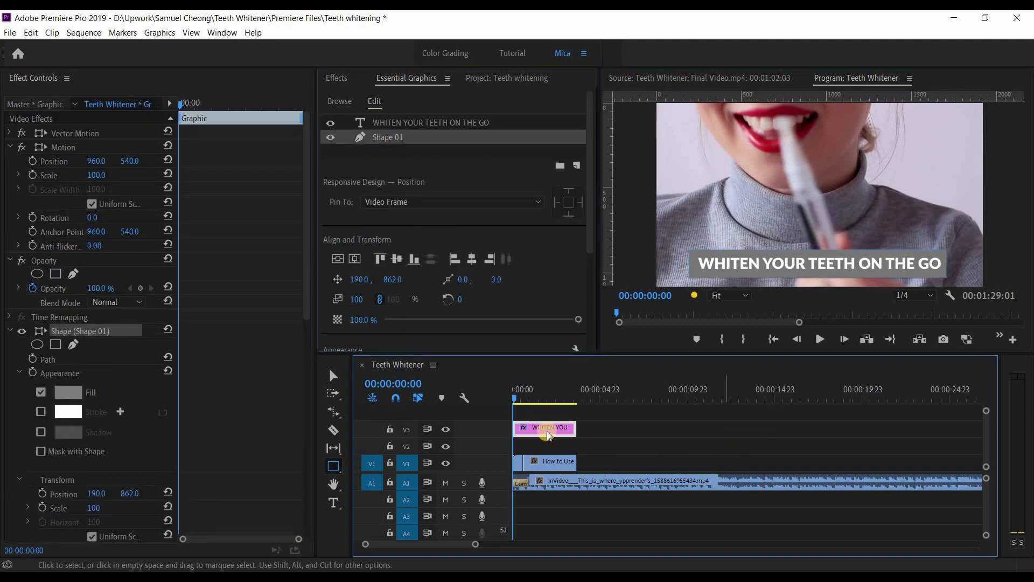
Select the title text and rectangle layers together and align their centres horizontally and vertically
{"action": "left_click", "coordinate": [536, 416]}
{"action": "left_click_drag", "start_coordinate": [515, 398], "coordinate": [530, 419]}
{"action": "left_click", "coordinate": [530, 421]}
{"action": "left_click", "coordinate": [408, 128]}
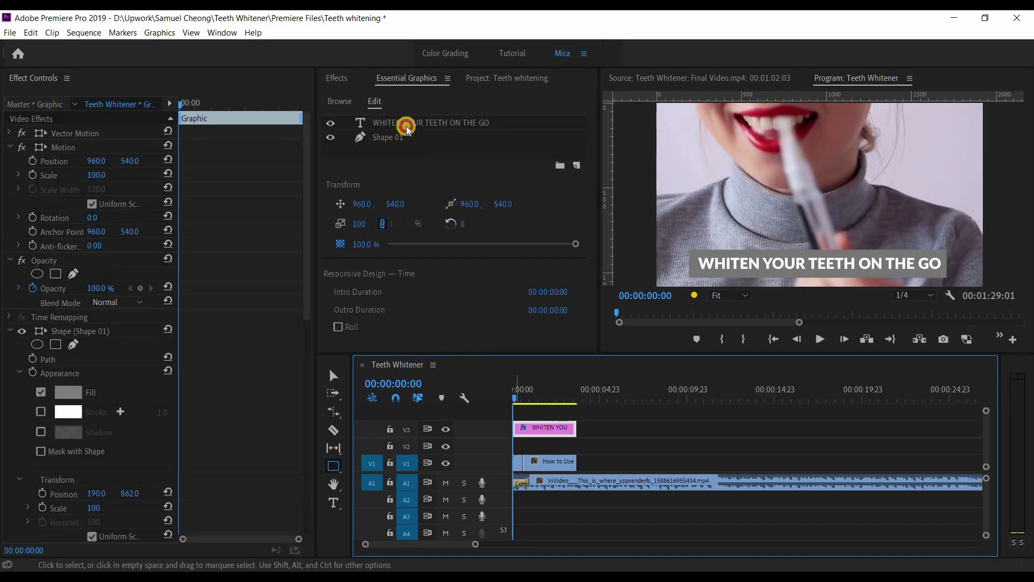
{"action": "left_click", "coordinate": [468, 204]}
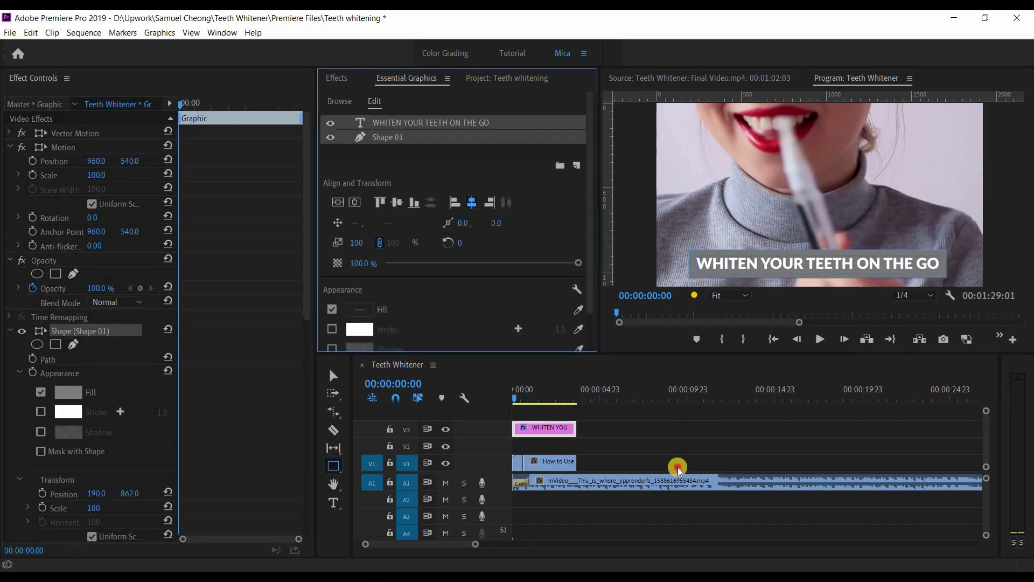
{"action": "left_click", "coordinate": [560, 412]}
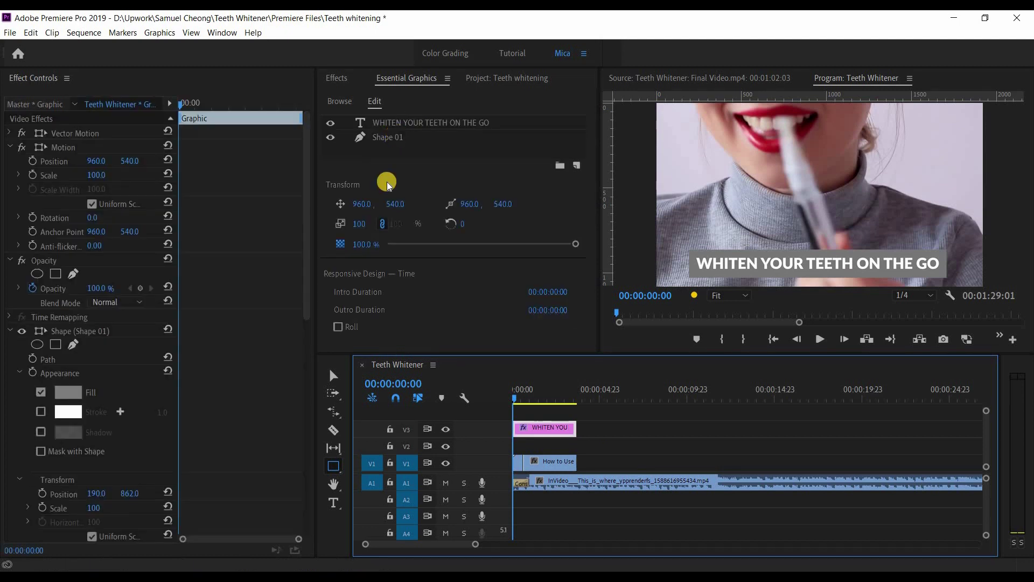
{"action": "left_click", "coordinate": [399, 124]}
{"action": "left_click", "coordinate": [394, 137], "text": "shift"}
{"action": "left_click", "coordinate": [397, 202]}
{"action": "left_click", "coordinate": [470, 202]}
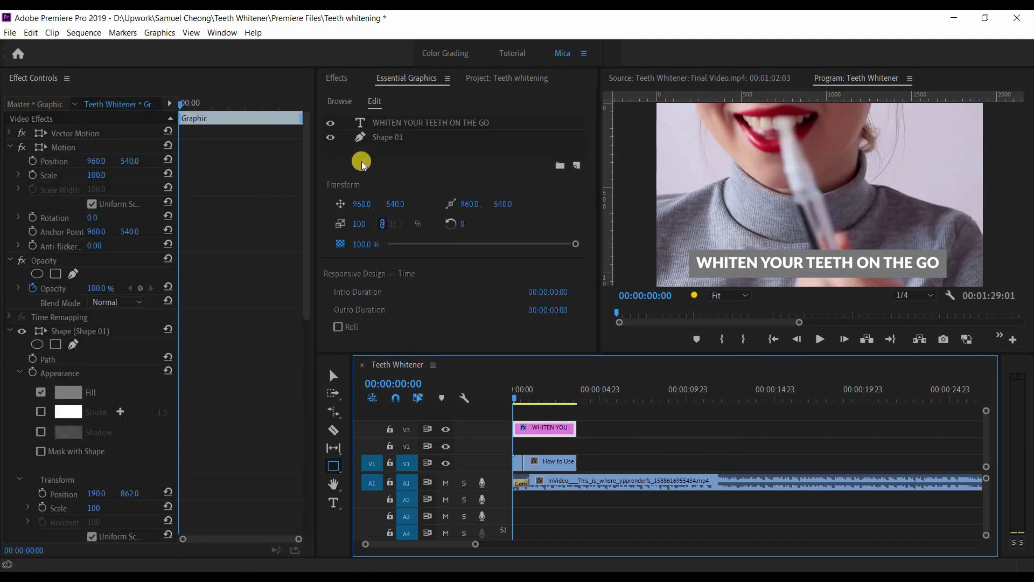
Set the rectangle's fill to the solid blue 0D88BB
{"action": "left_click", "coordinate": [374, 144]}
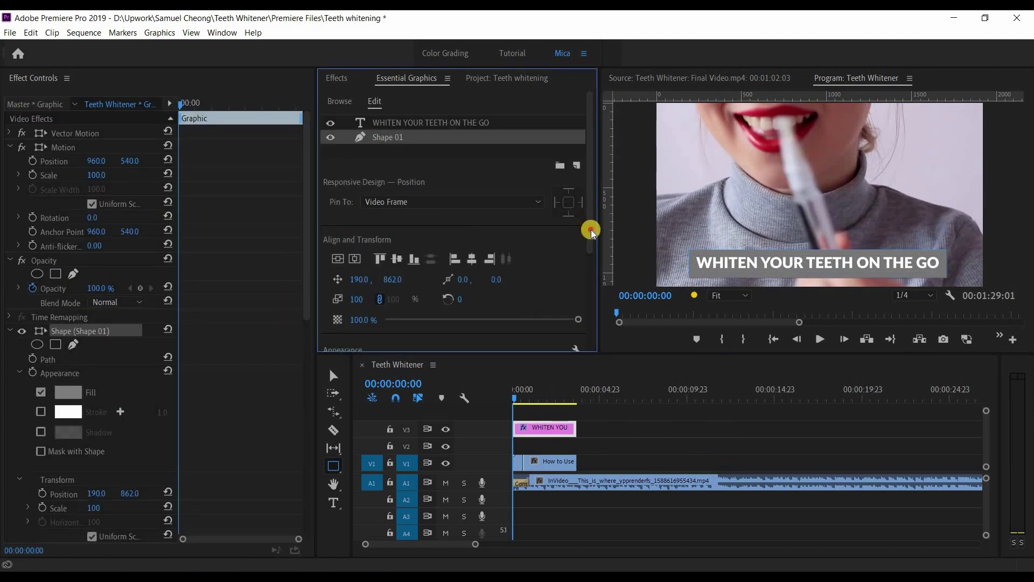
{"action": "scroll", "coordinate": [351, 269], "scroll_direction": "down", "scroll_amount": 3}
{"action": "left_click", "coordinate": [359, 253]}
{"action": "left_click_drag", "start_coordinate": [583, 365], "coordinate": [554, 392]}
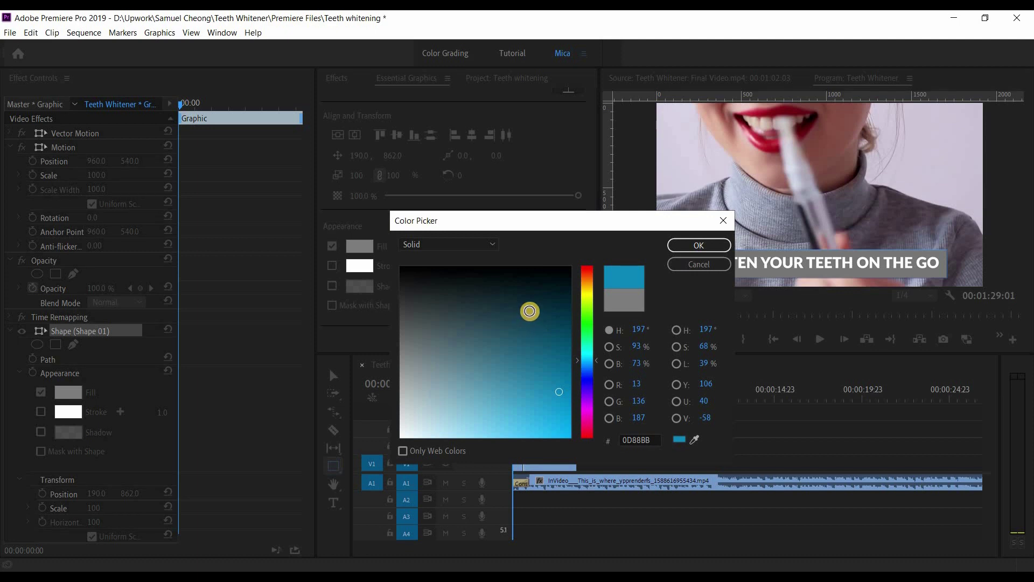
{"action": "left_click", "coordinate": [720, 246]}
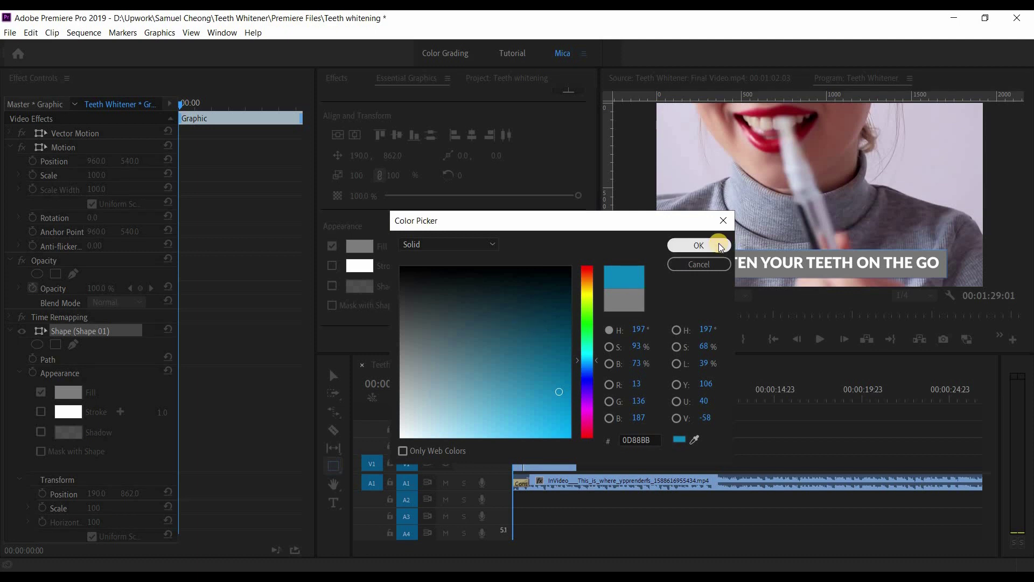
Turn on a shadow for the rectangle with distance 36.2, size 0.8 and blur 84
{"action": "scroll", "coordinate": [420, 293], "scroll_direction": "down", "scroll_amount": 1}
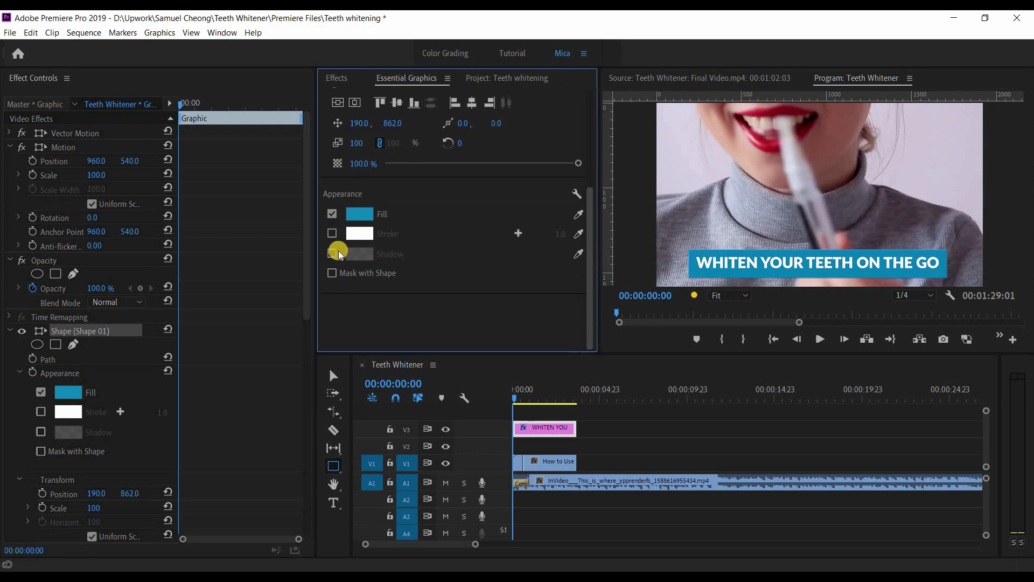
{"action": "left_click", "coordinate": [331, 252]}
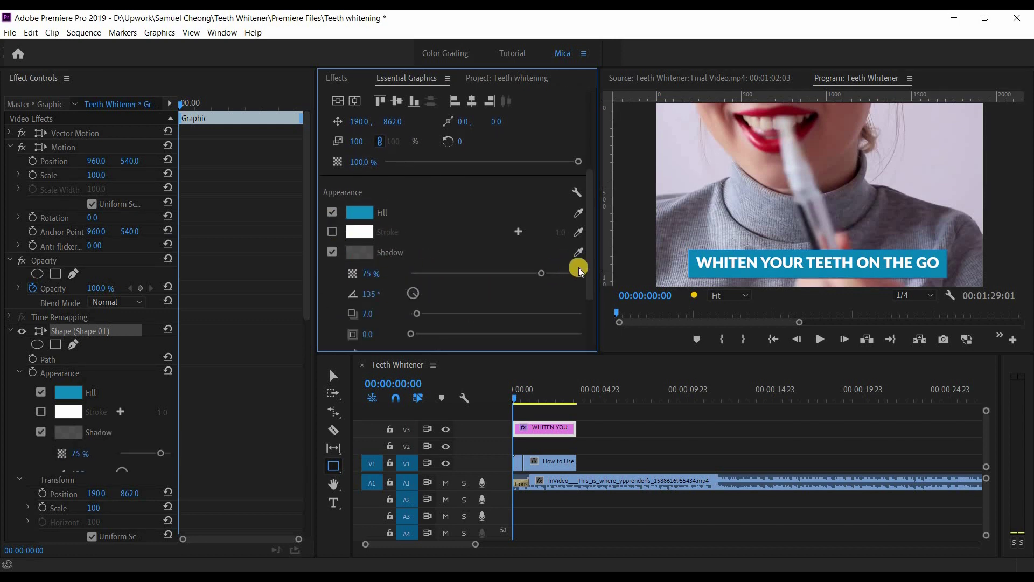
{"action": "scroll", "coordinate": [579, 266], "scroll_direction": "down", "scroll_amount": 3}
{"action": "left_click_drag", "start_coordinate": [416, 212], "coordinate": [412, 234]}
{"action": "mouse_move", "coordinate": [438, 253]}
{"action": "left_mouse_down"}
{"action": "mouse_move", "coordinate": [483, 252]}
{"action": "mouse_move", "coordinate": [453, 258]}
{"action": "left_mouse_up"}
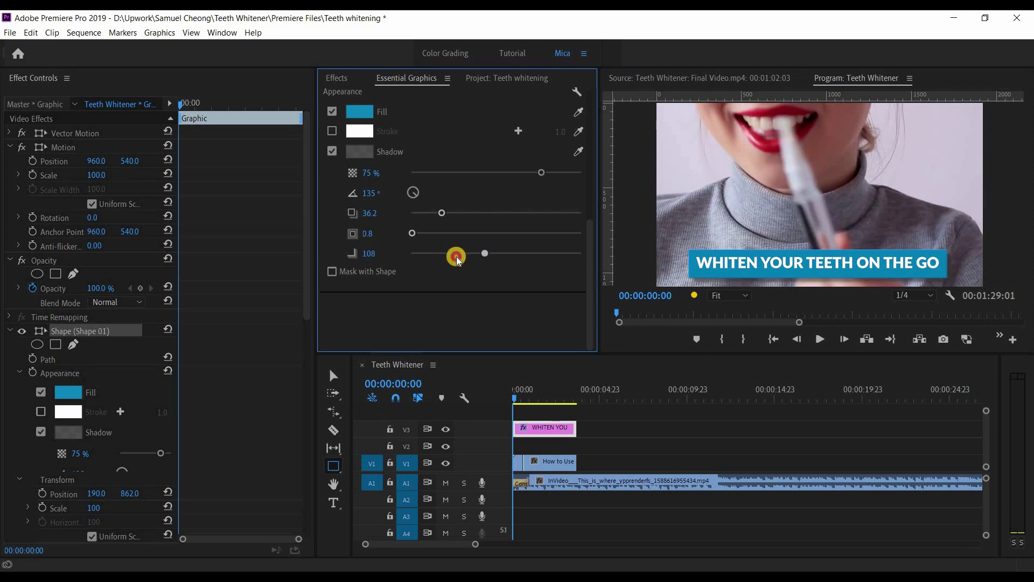
Keyframe the title graphic's Motion position at the start of the sequence, lowered out of frame to 960, 809
{"action": "left_click", "coordinate": [764, 427]}
{"action": "key", "text": "v"}
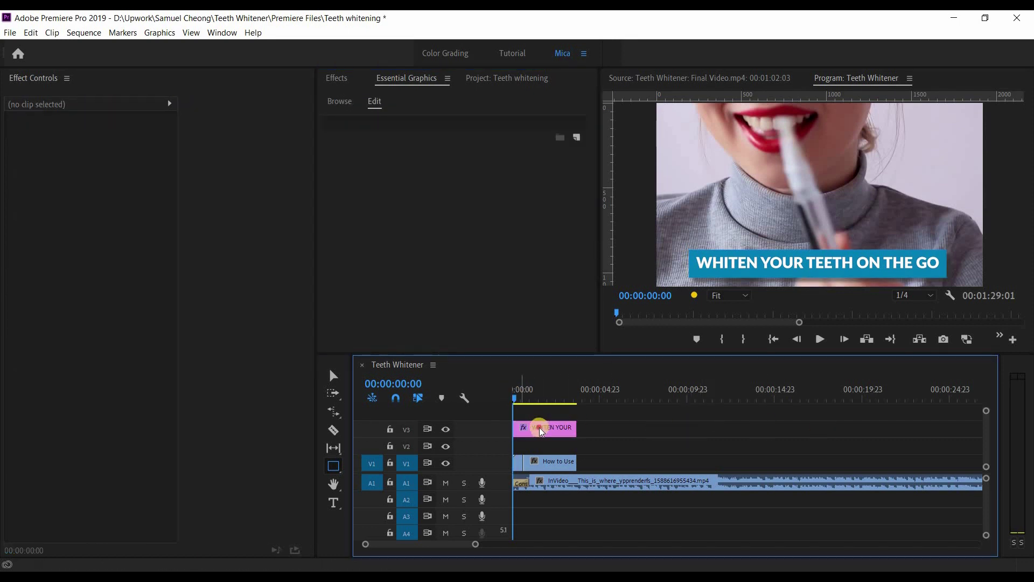
{"action": "left_click", "coordinate": [542, 428]}
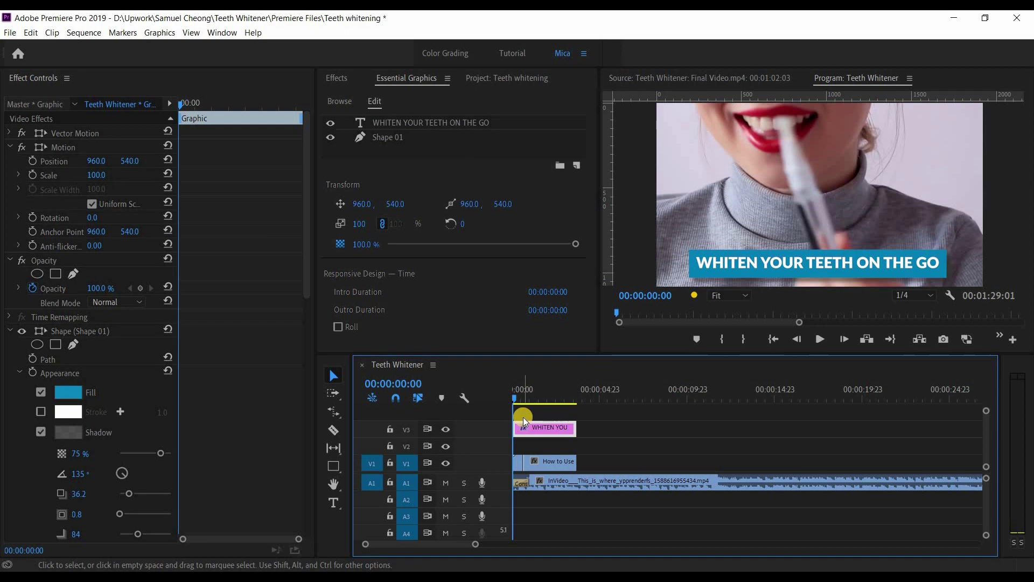
{"action": "left_click", "coordinate": [518, 462]}
{"action": "left_click", "coordinate": [544, 431]}
{"action": "left_click", "coordinate": [545, 430]}
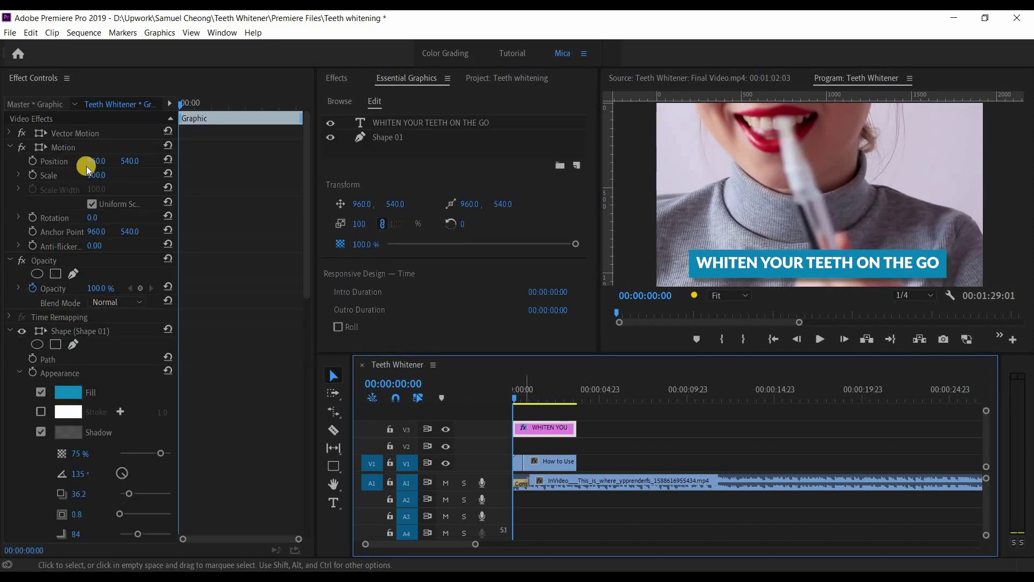
{"action": "left_click_drag", "start_coordinate": [124, 162], "coordinate": [169, 163]}
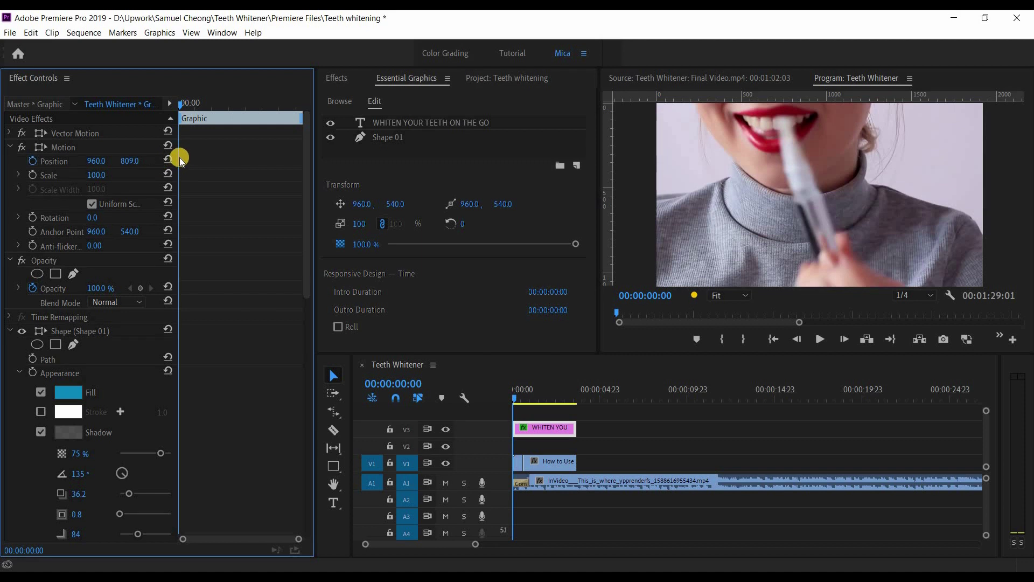
Keyframe the title's position back up into the frame at 00:00:00:10 and play the animation from the start
{"action": "left_click", "coordinate": [188, 138]}
{"action": "left_click", "coordinate": [184, 98]}
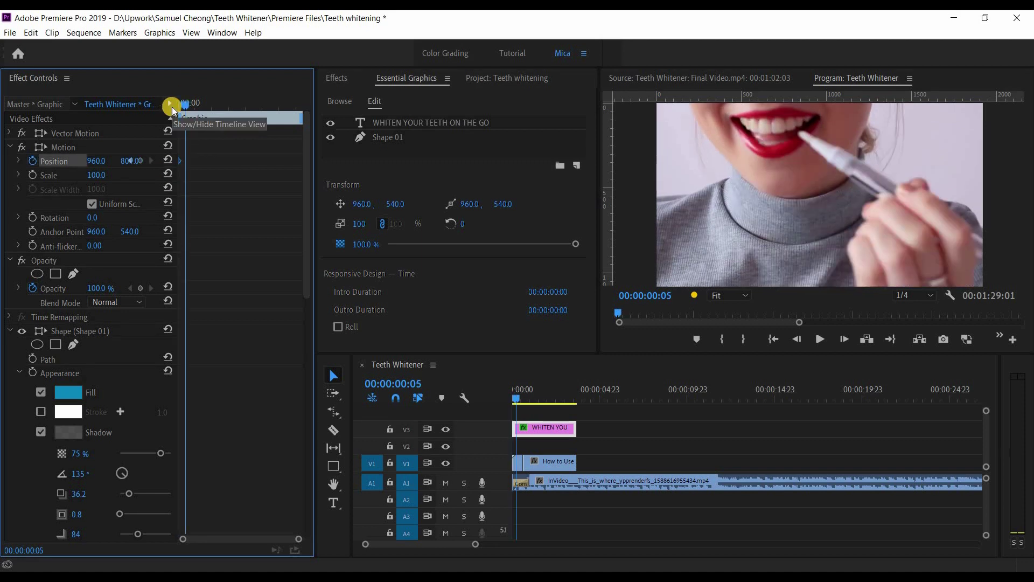
{"action": "key", "text": "shift+Right"}
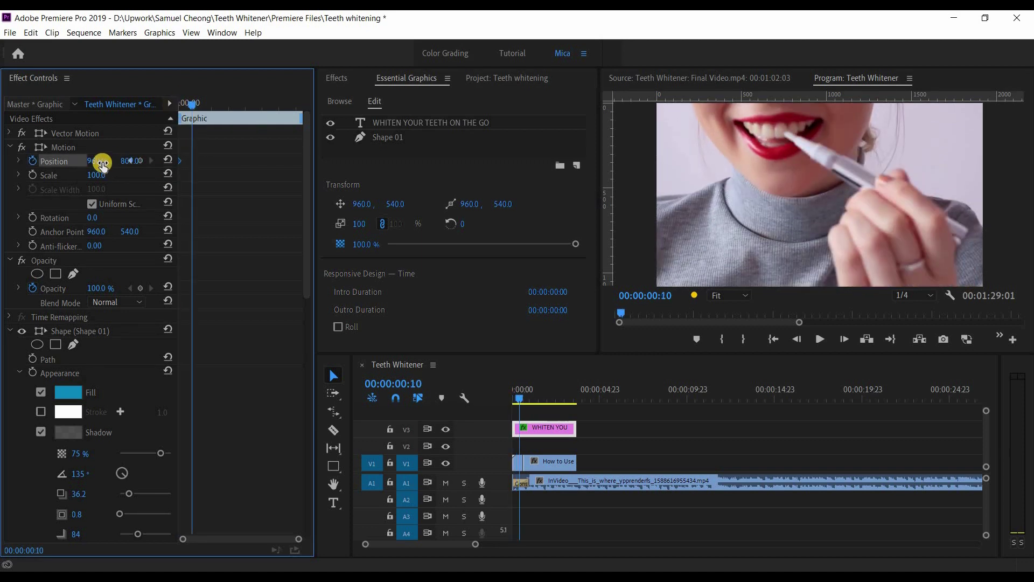
{"action": "left_click", "coordinate": [506, 393]}
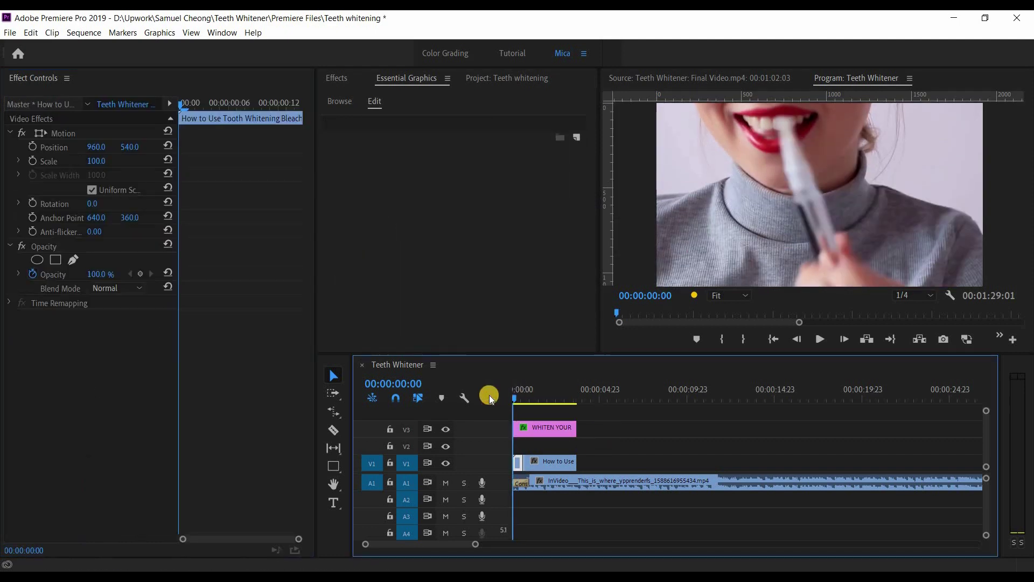
{"action": "key", "text": "space"}
Rate-stretch the last opening clip on V1 and the title graphic on V3 so both end at 00:00:03:22
{"action": "left_click_drag", "start_coordinate": [541, 397], "coordinate": [581, 393]}
{"action": "left_click", "coordinate": [571, 466]}
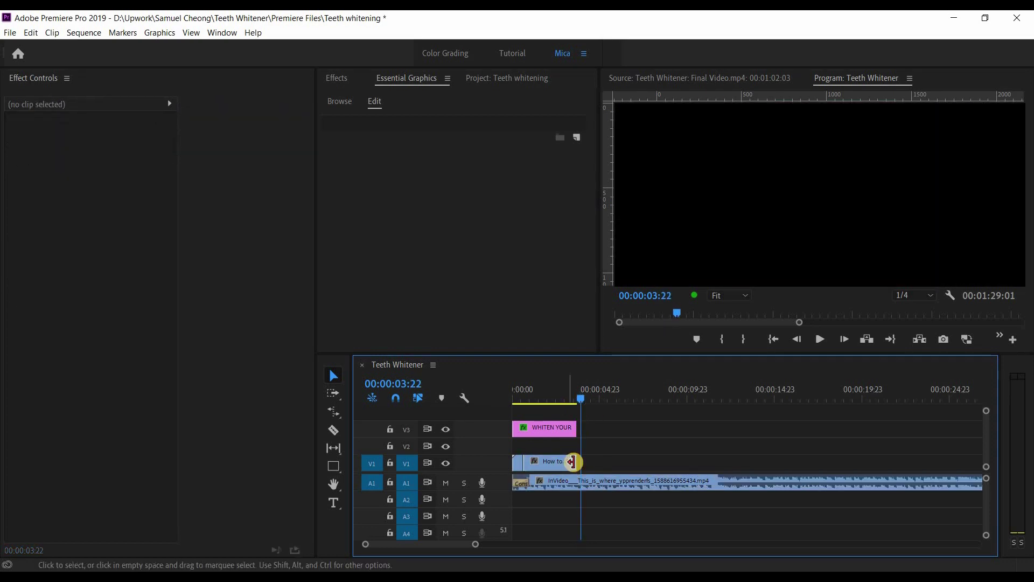
{"action": "key", "text": "b"}
{"action": "left_click_drag", "start_coordinate": [576, 463], "coordinate": [579, 425]}
{"action": "key", "text": "v"}
{"action": "key", "text": "b"}
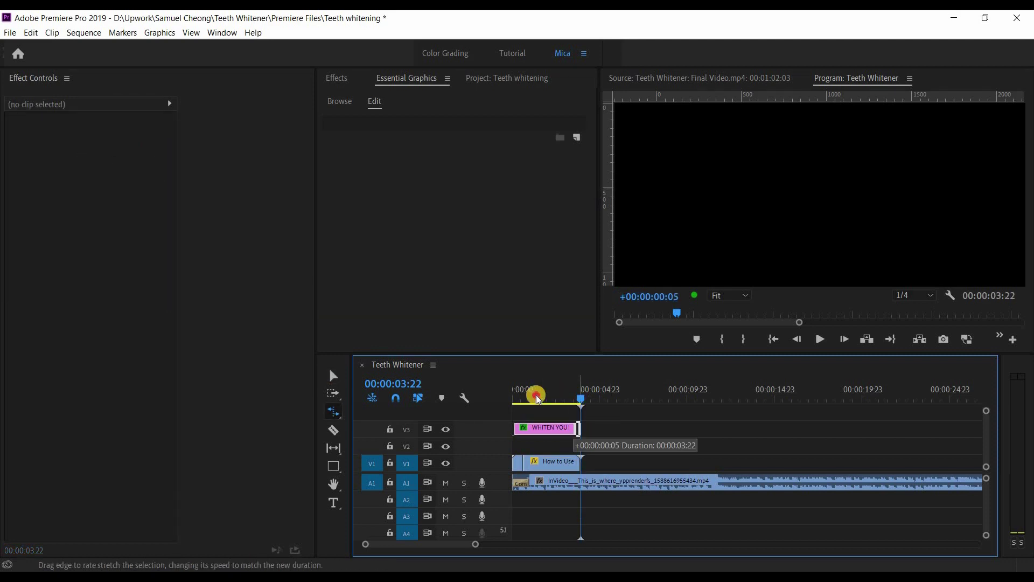
Play the opening from the start and step back through it to check the title and clip timing
{"action": "key", "text": "Home"}
{"action": "key", "text": "space"}
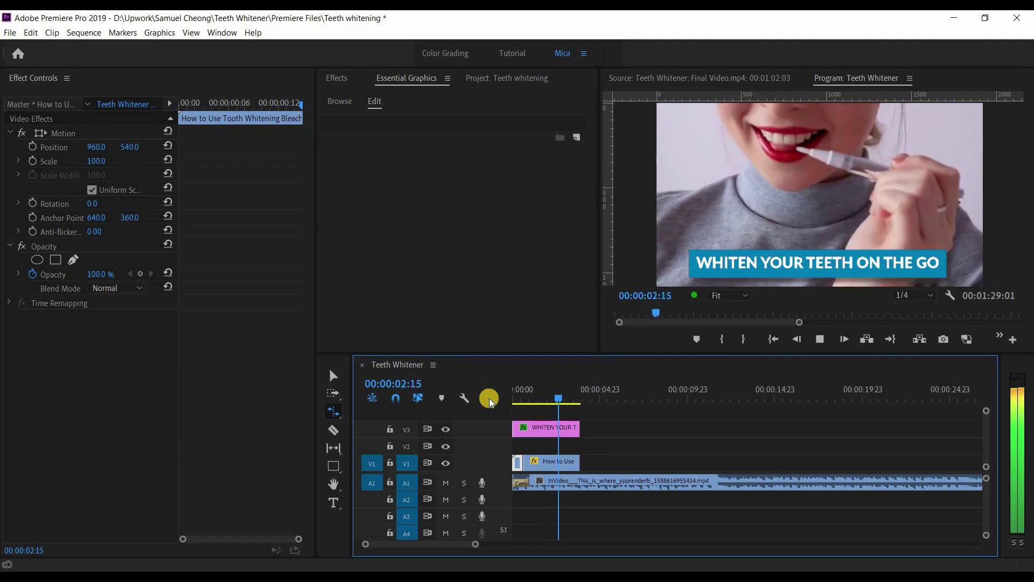
{"action": "key", "text": "space"}
{"action": "key", "text": "shift+Left"}
{"action": "key", "text": "shift+Left"}
{"action": "key", "text": "shift+Left"}
{"action": "key", "text": "shift+Left"}
{"action": "key", "text": "shift+Left"}
{"action": "key", "text": "shift+Left"}
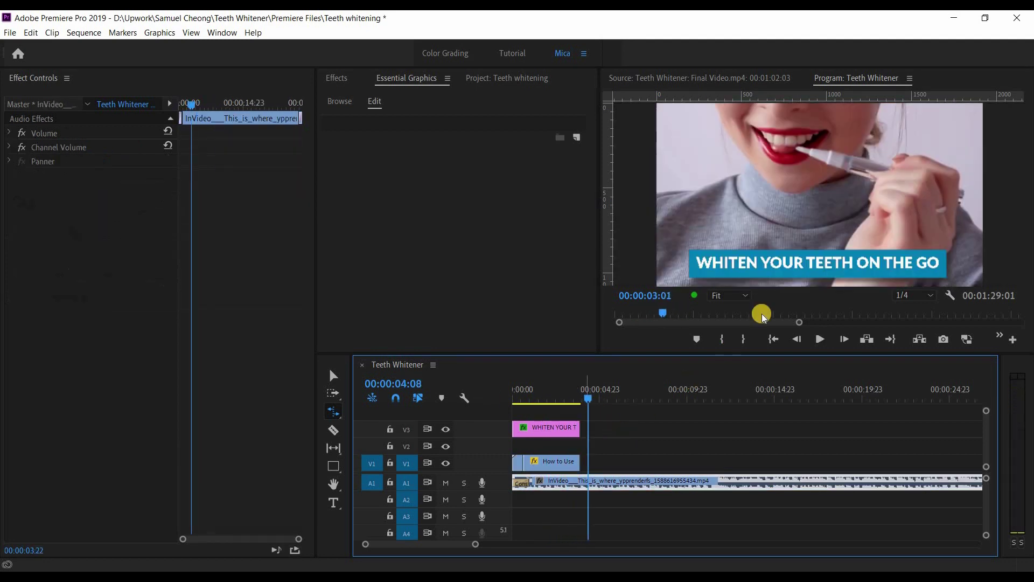
Place the TEETH WHITENING PEN (1).mp4 clip on V1 directly after the opening clips
{"action": "key", "text": "minus"}
{"action": "key", "text": "minus"}
{"action": "left_click_drag", "start_coordinate": [796, 399], "coordinate": [521, 444]}
{"action": "key", "text": "v"}
{"action": "scroll", "coordinate": [554, 436], "scroll_direction": "up", "scroll_amount": 5}
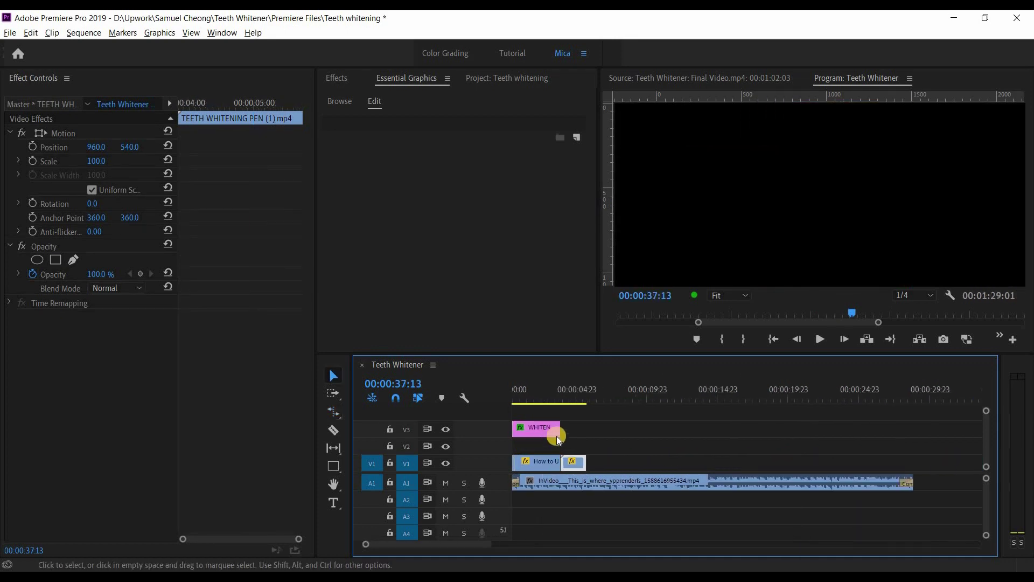
Play the transition from the opening footage into the TEETH WHITENING PEN clip and check how that clip fills the frame
{"action": "left_click", "coordinate": [574, 394]}
{"action": "key", "text": "space"}
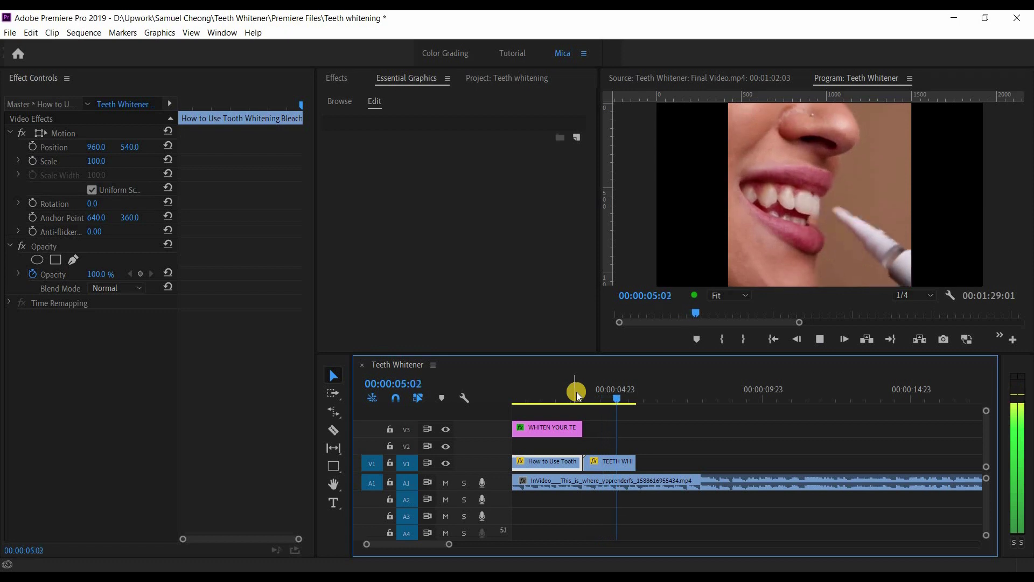
{"action": "left_click", "coordinate": [572, 396]}
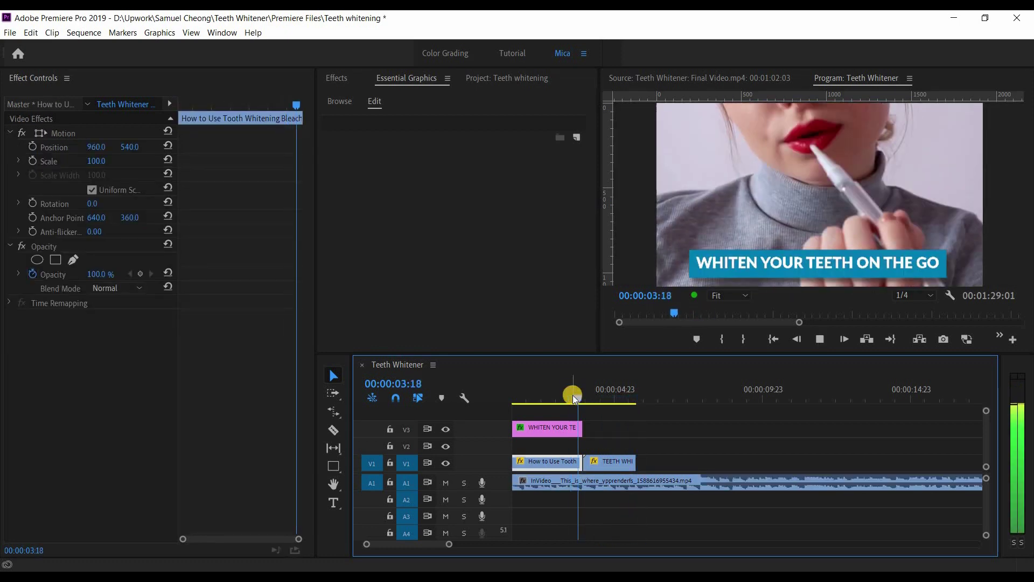
{"action": "left_click", "coordinate": [615, 397]}
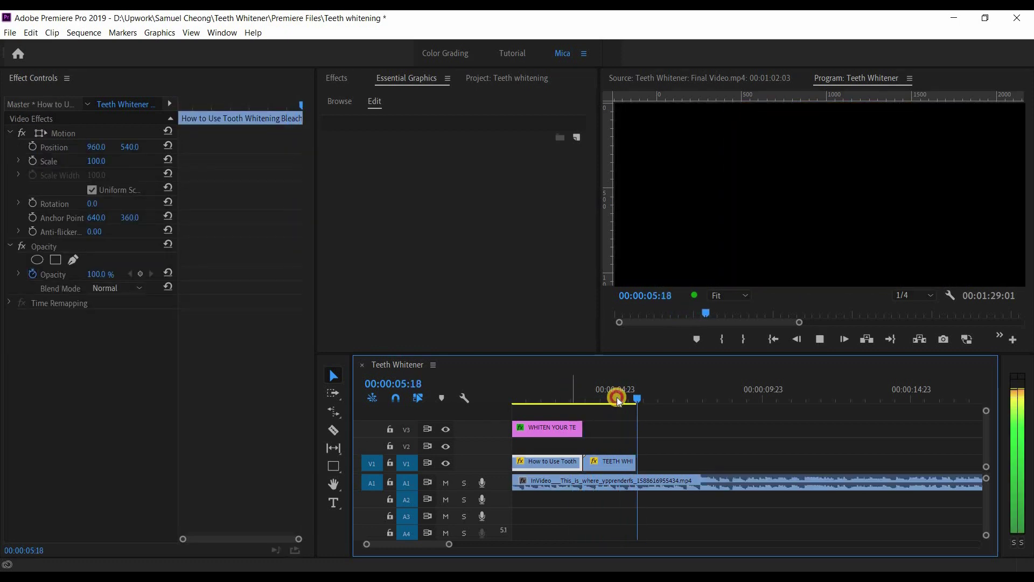
{"action": "left_click", "coordinate": [598, 468]}
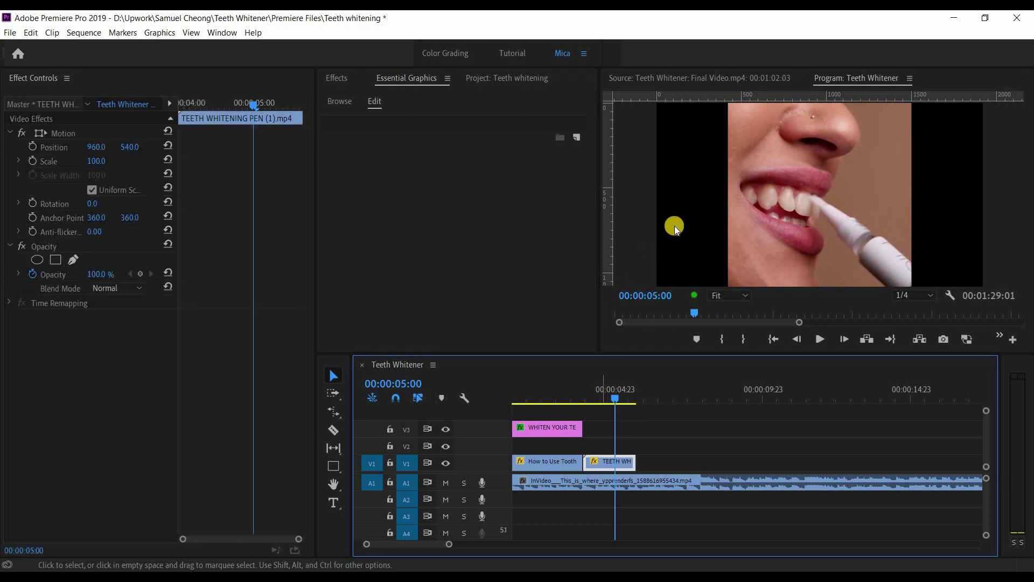
{"action": "left_click", "coordinate": [574, 383]}
{"action": "key", "text": "space"}
{"action": "key", "text": "space"}
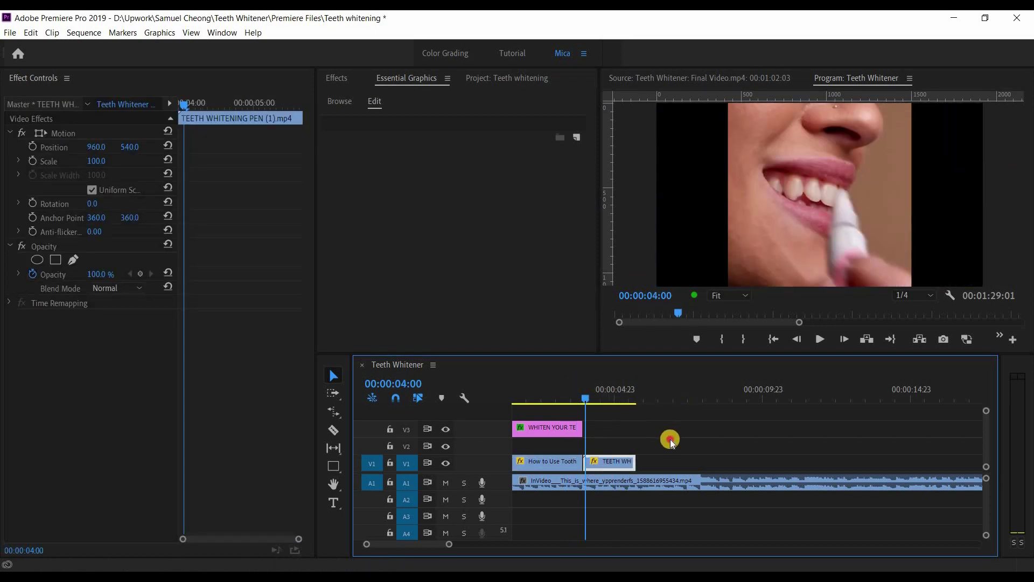
Duplicate the TEETH WHITENING PEN clip onto V2 directly above itself and scale the V1 copy to 185
{"action": "left_click_drag", "start_coordinate": [589, 402], "coordinate": [596, 399]}
{"action": "left_click_drag", "start_coordinate": [612, 461], "coordinate": [590, 444]}
{"action": "left_click", "coordinate": [97, 161]}
{"action": "left_click_drag", "start_coordinate": [131, 161], "coordinate": [178, 162]}
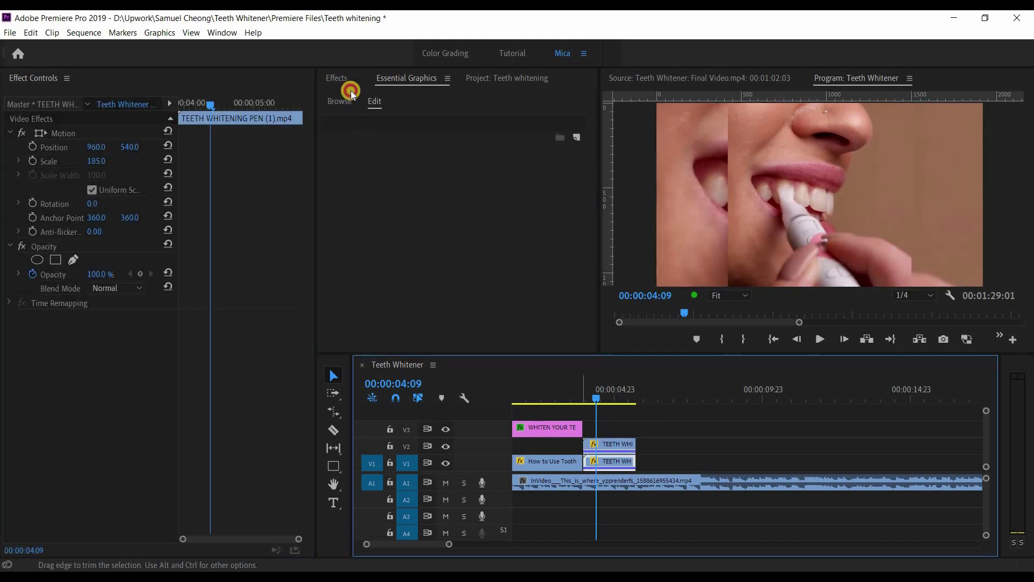
Find the Gaussian Blur video effect and apply it to the enlarged TEETH WHITENING PEN clip on V1
{"action": "left_click", "coordinate": [338, 79]}
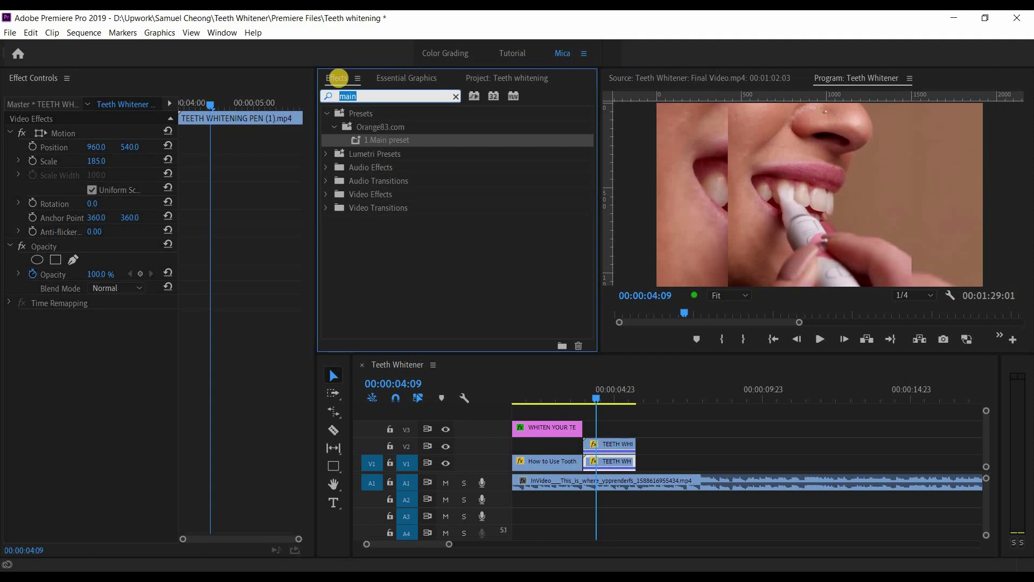
{"action": "type", "text": "gaus"}
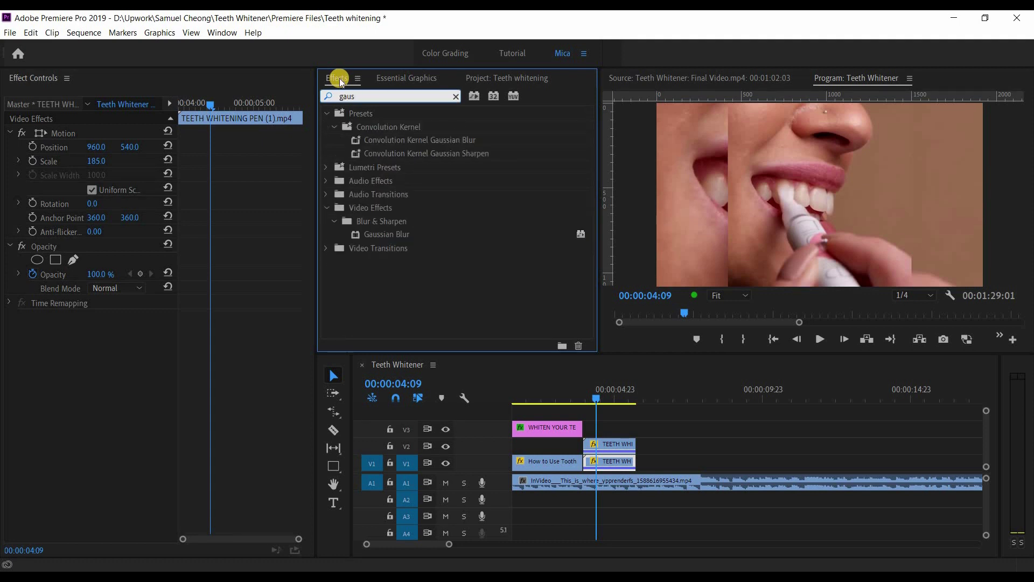
{"action": "type", "text": "i"}
{"action": "key", "text": "BackSpace"}
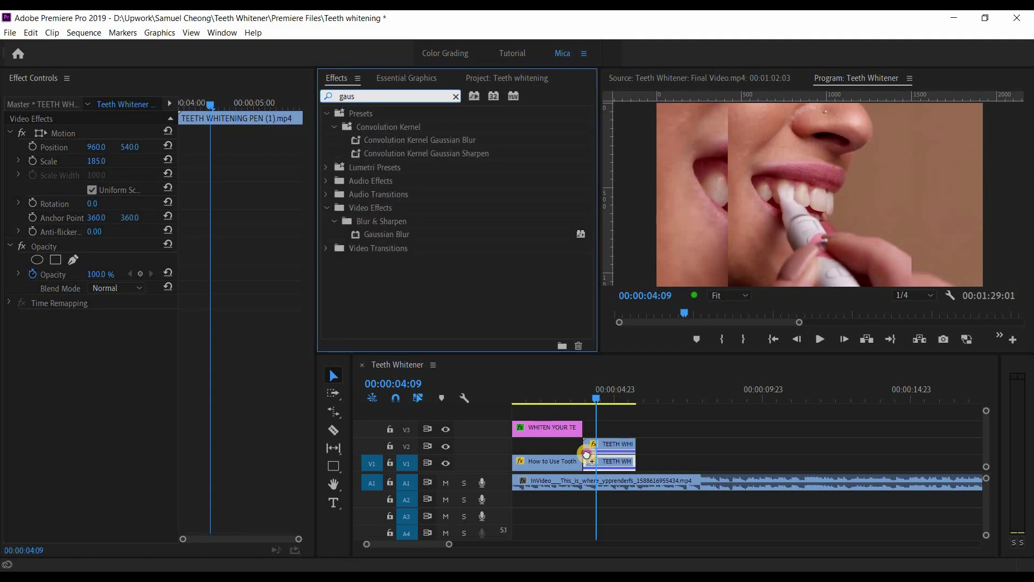
{"action": "left_click_drag", "start_coordinate": [586, 454], "coordinate": [593, 459]}
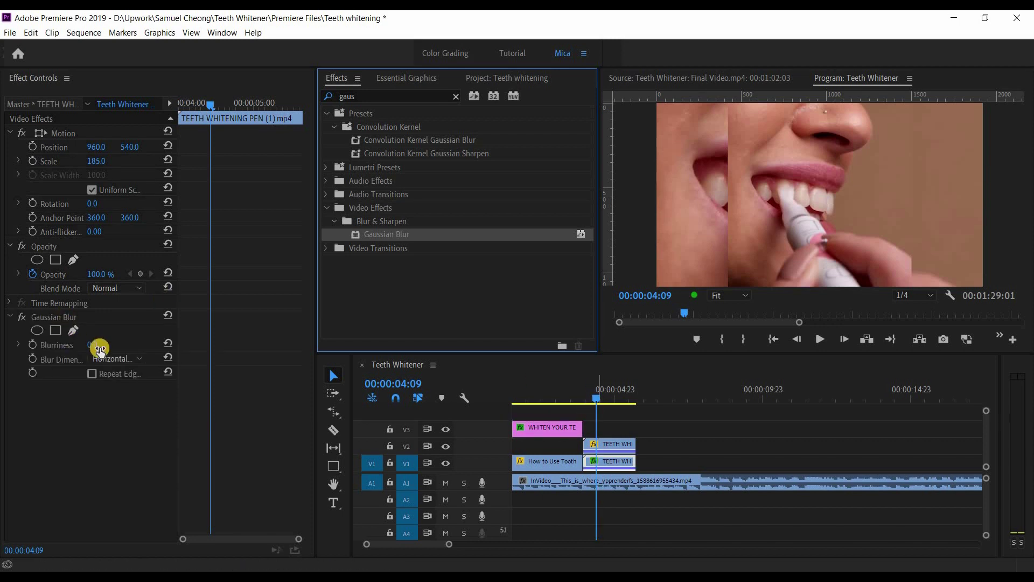
Set the Gaussian Blur's Blurriness to 89 on the enlarged TEETH WHITENING PEN clip on V1
{"action": "left_click_drag", "start_coordinate": [139, 345], "coordinate": [735, 450]}
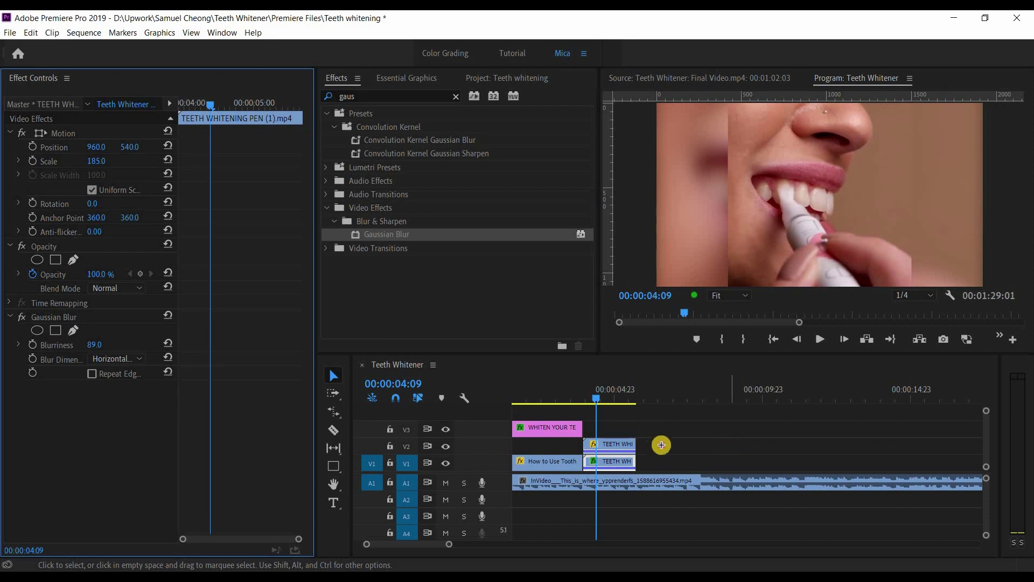
{"action": "left_click", "coordinate": [591, 424]}
{"action": "left_click", "coordinate": [614, 444]}
{"action": "left_click", "coordinate": [622, 422]}
{"action": "left_click", "coordinate": [614, 443]}
Duplicate the opening title on V3 over the TEETH WHITENING PEN clips and change its text to "NEXT LEVEL OF TEETH WHITENING"
{"action": "left_click", "coordinate": [686, 81]}
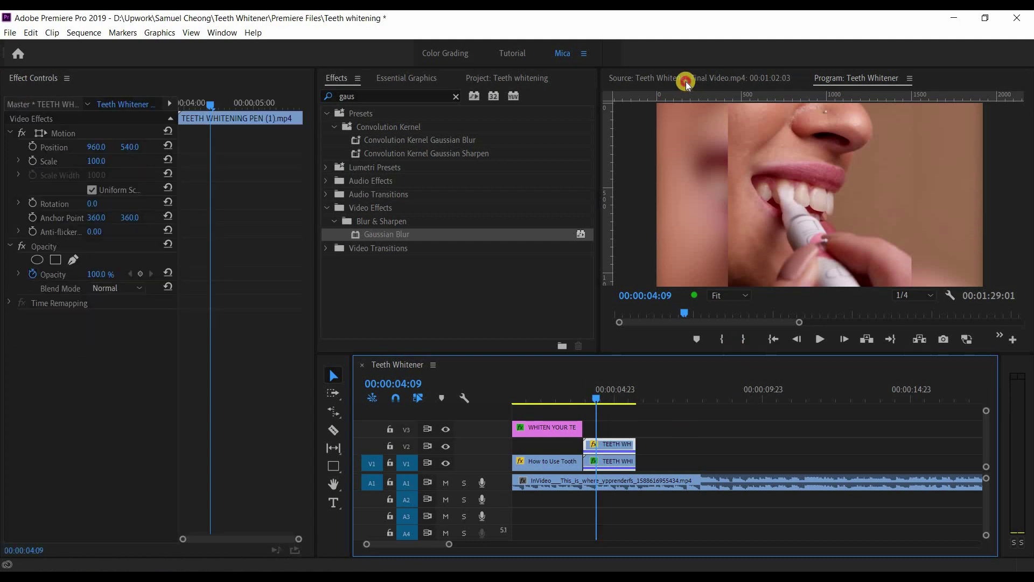
{"action": "left_click", "coordinate": [624, 312]}
{"action": "left_click_drag", "start_coordinate": [632, 314], "coordinate": [682, 312]}
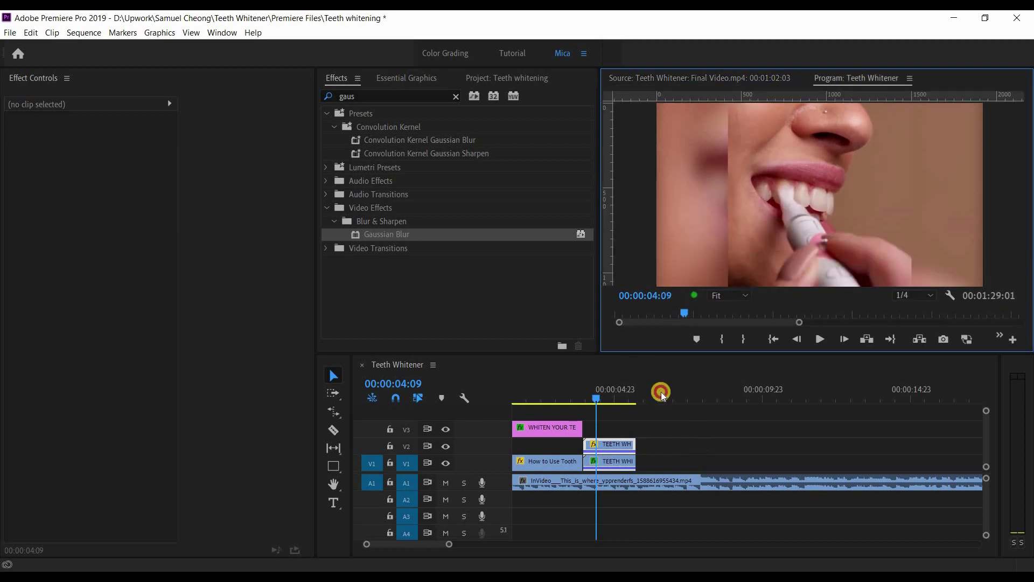
{"action": "left_click_drag", "start_coordinate": [544, 428], "coordinate": [643, 429]}
{"action": "left_click", "coordinate": [735, 265]}
{"action": "left_click", "coordinate": [739, 263]}
{"action": "double_click", "coordinate": [785, 263]}
{"action": "type", "text": "NEXT LEVEL OF TEETH WHITENING"}
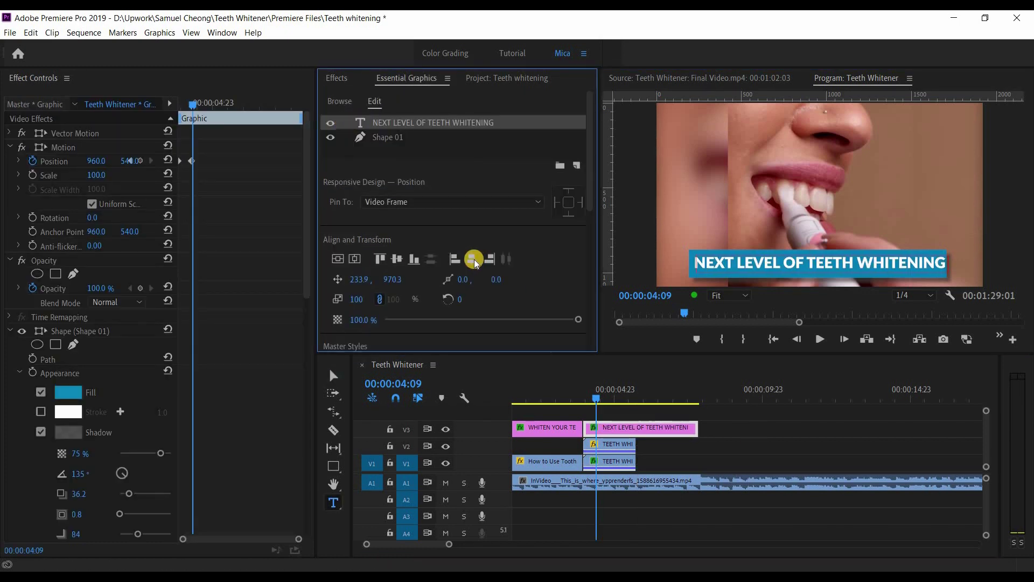
Centre the NEXT LEVEL OF TEETH WHITENING text horizontally in the frame
{"action": "scroll", "coordinate": [485, 278], "scroll_direction": "down", "scroll_amount": 4}
{"action": "left_click", "coordinate": [451, 270]}
{"action": "left_click", "coordinate": [352, 290]}
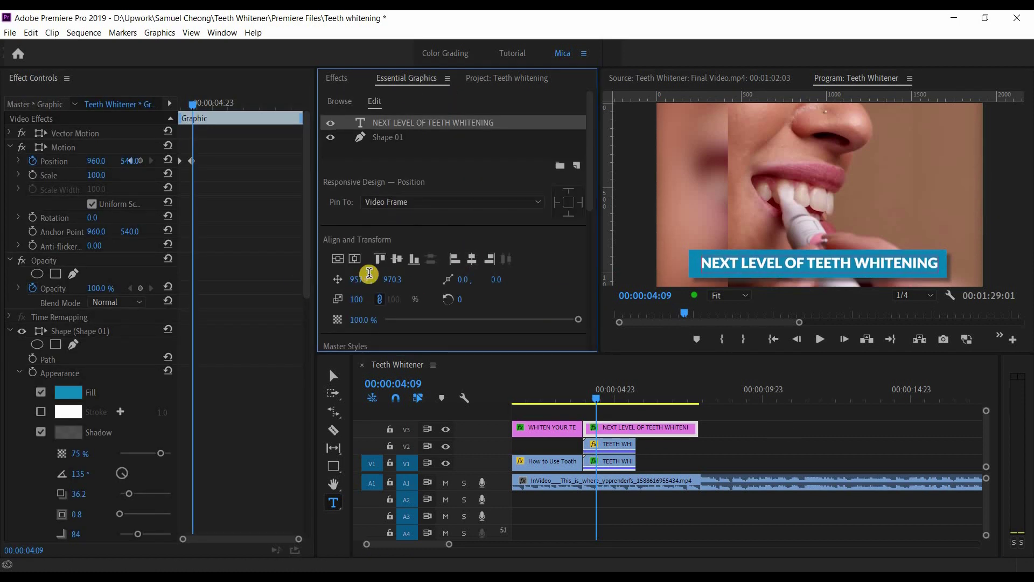
Play the sequence from the start through the second title to check the titles and blurred background against the audio
{"action": "left_click", "coordinate": [540, 395]}
{"action": "key", "text": "space"}
{"action": "key", "text": "space"}
{"action": "left_click", "coordinate": [525, 401]}
{"action": "left_click_drag", "start_coordinate": [524, 418], "coordinate": [507, 420]}
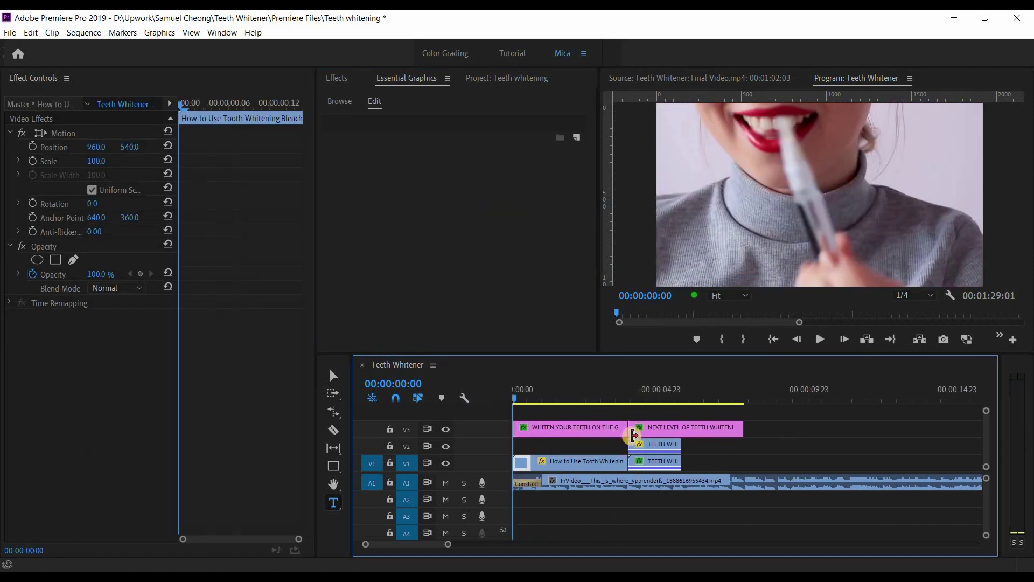
{"action": "key", "text": "minus"}
{"action": "key", "text": "space"}
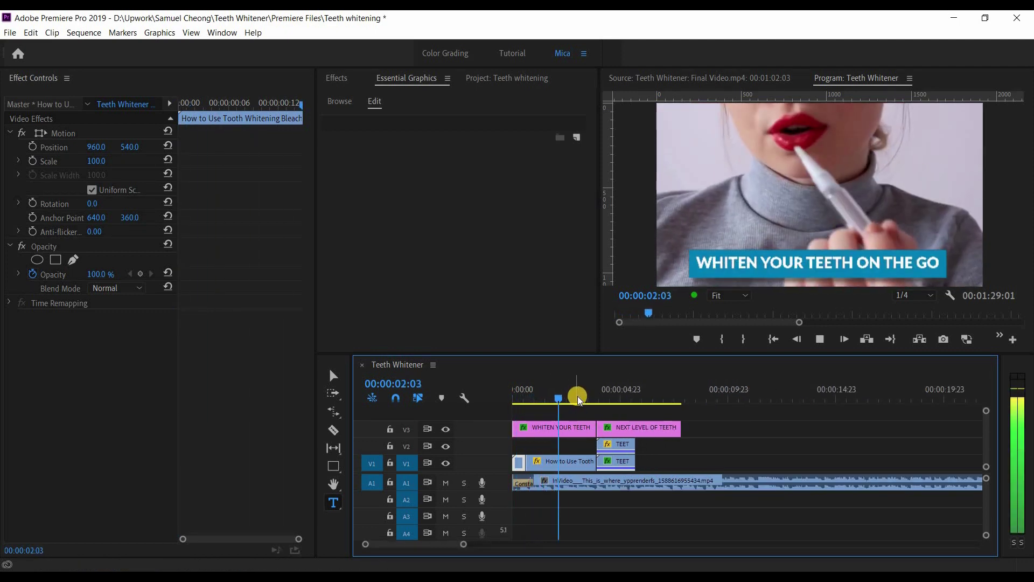
{"action": "left_click", "coordinate": [506, 407]}
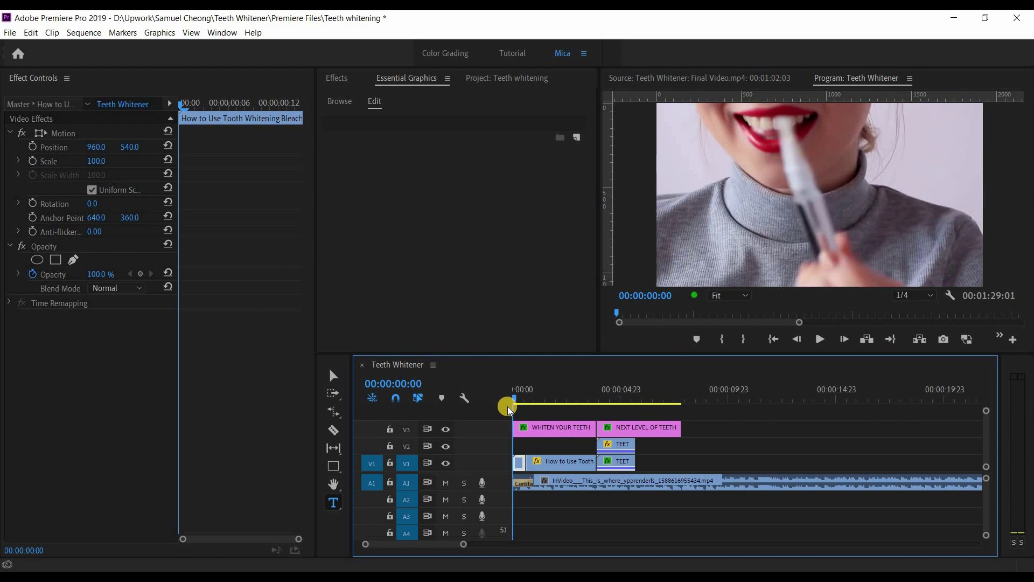
{"action": "key", "text": "space"}
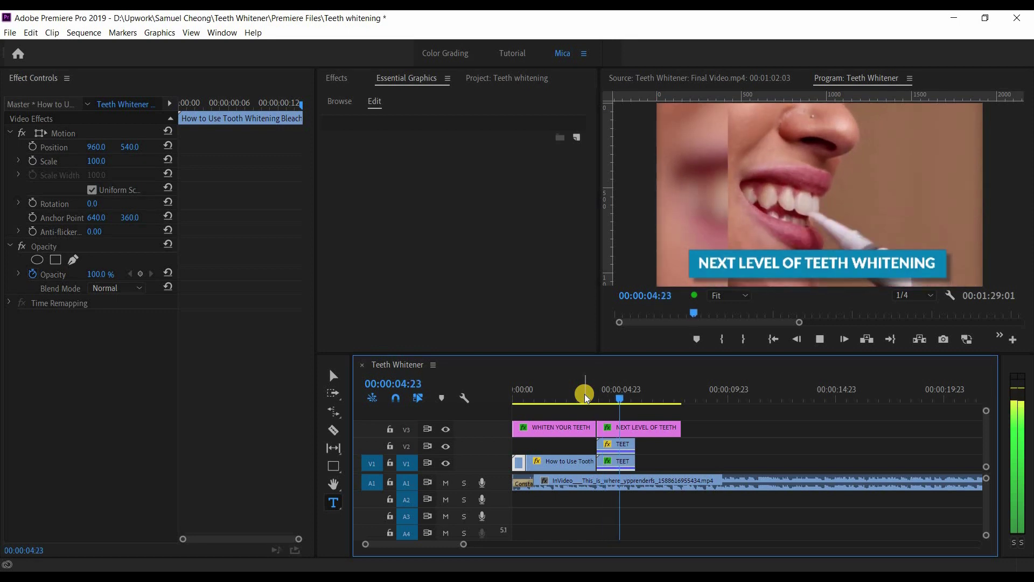
Rate-stretch the NEXT LEVEL OF TEETH WHITENING title so it ends together with the TEETH WHITENING PEN clips below
{"action": "left_click", "coordinate": [599, 396]}
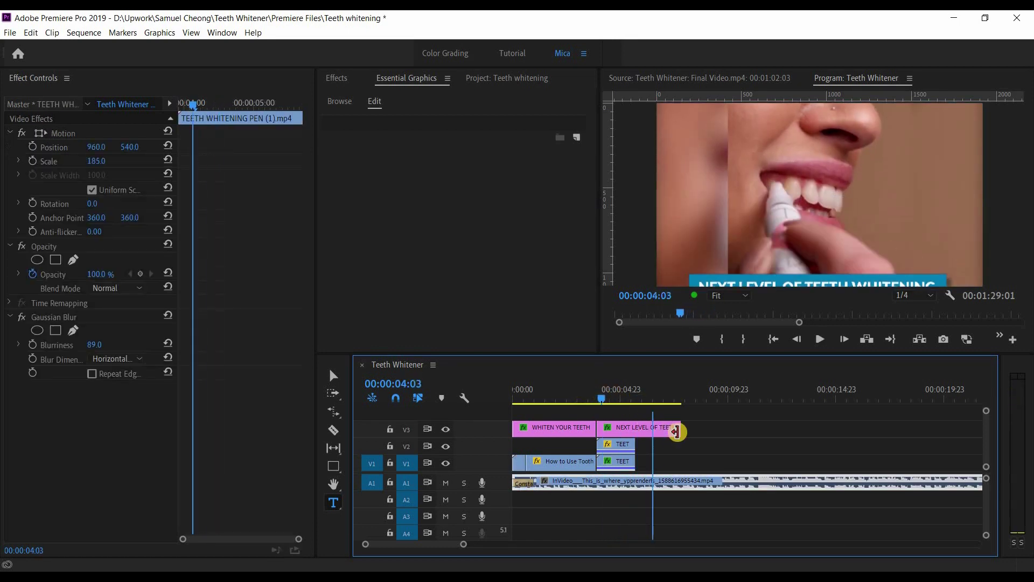
{"action": "key", "text": "r"}
{"action": "left_click_drag", "start_coordinate": [676, 429], "coordinate": [638, 423]}
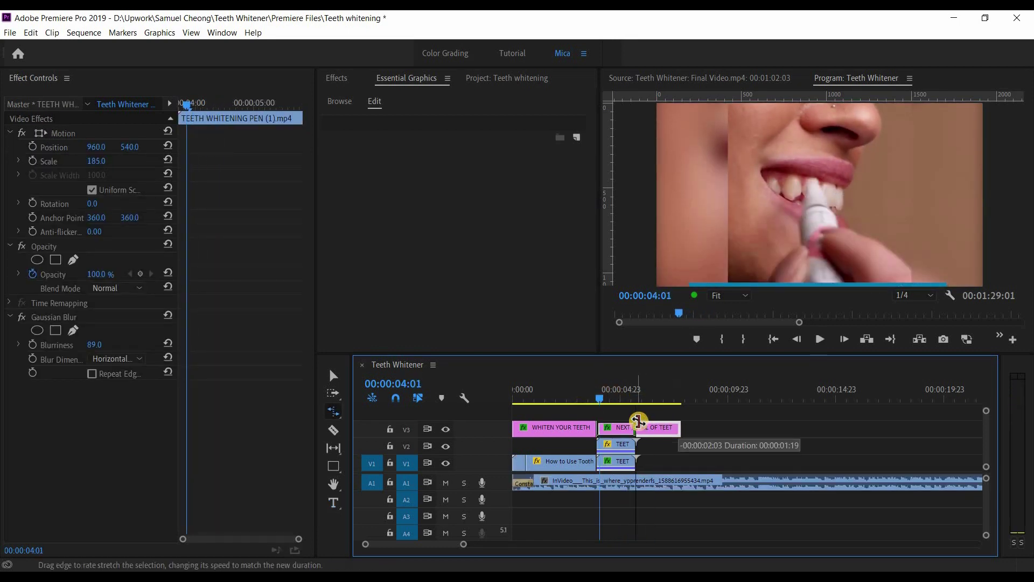
{"action": "left_click", "coordinate": [587, 390]}
{"action": "key", "text": "space"}
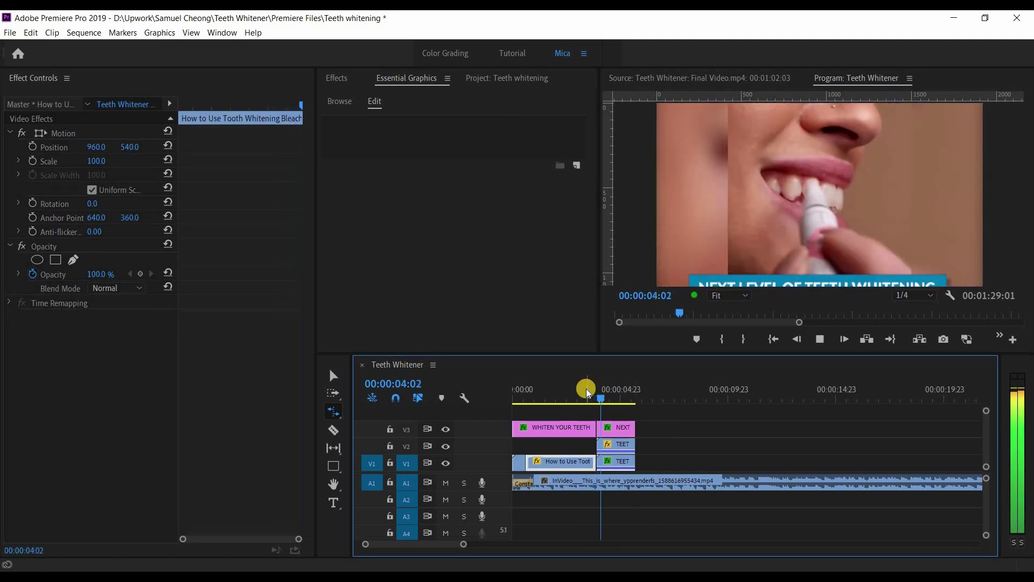
{"action": "left_click", "coordinate": [628, 390]}
{"action": "key", "text": "v"}
{"action": "left_click_drag", "start_coordinate": [616, 431], "coordinate": [657, 431]}
{"action": "key", "text": "ctrl+shift+z"}
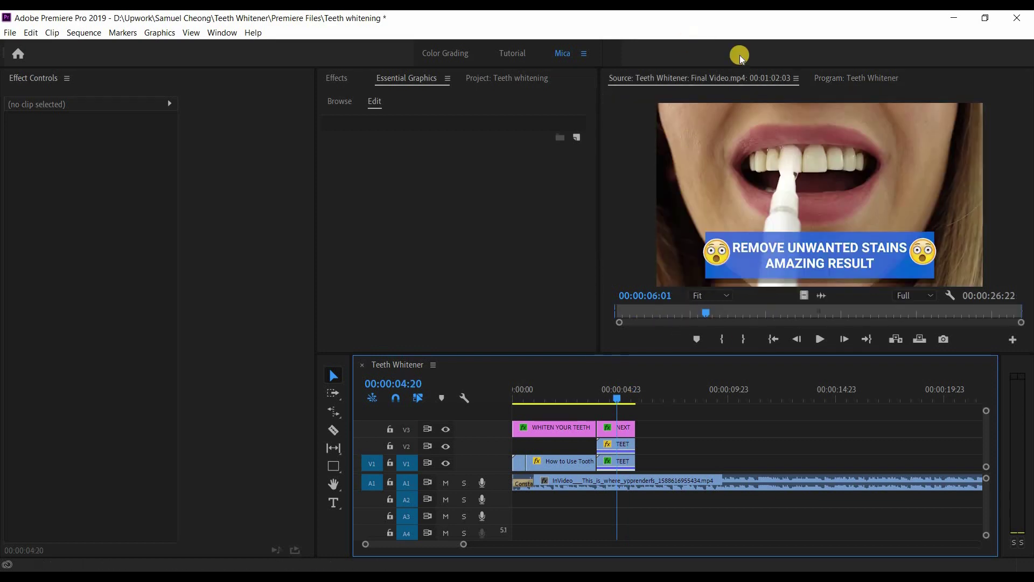
Duplicate the NEXT LEVEL OF TEETH WHITENING title on V3 over the Teeth Whitening Pen by 10min Smile clip
{"action": "left_click", "coordinate": [788, 441]}
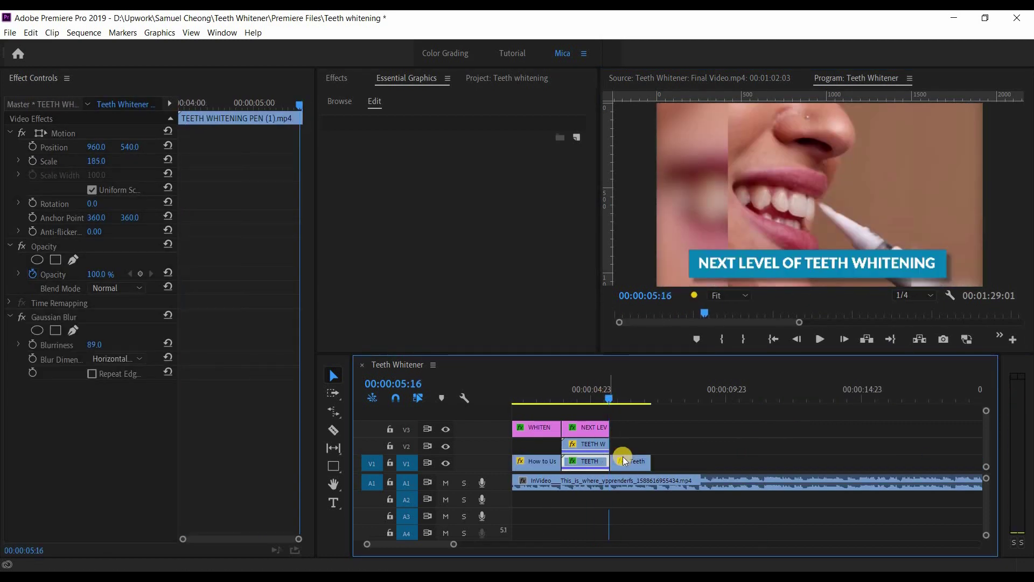
{"action": "scroll", "coordinate": [608, 467], "scroll_direction": "up", "scroll_amount": 3}
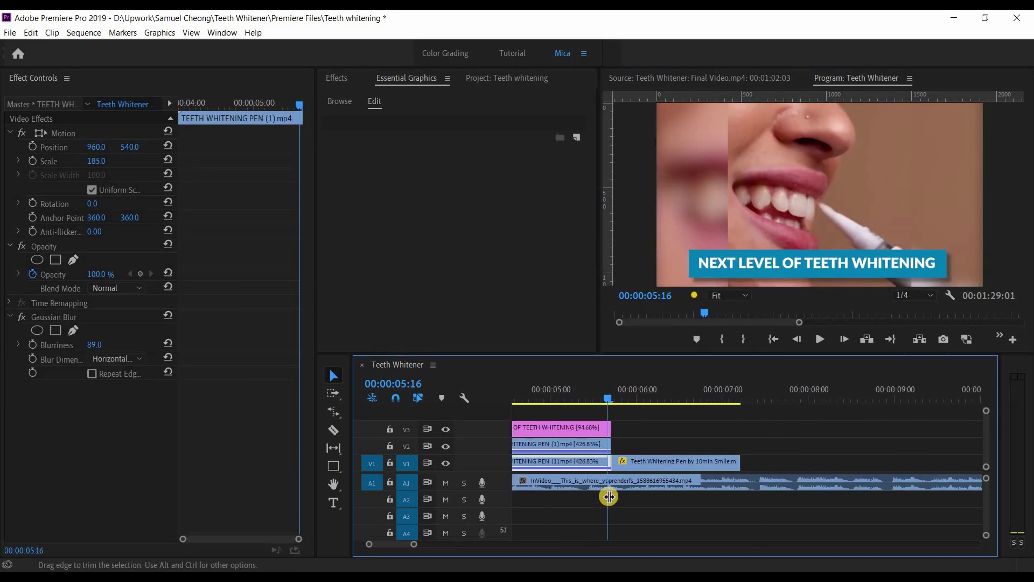
{"action": "double_click", "coordinate": [500, 492]}
{"action": "key", "text": "c"}
{"action": "left_click", "coordinate": [607, 432]}
{"action": "left_click_drag", "start_coordinate": [583, 427], "coordinate": [732, 427]}
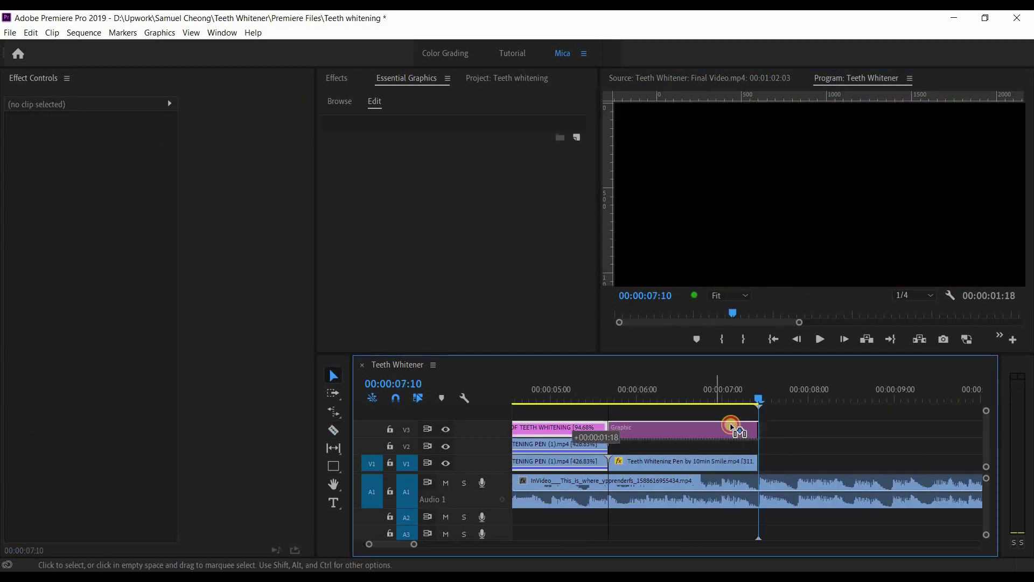
{"action": "left_click", "coordinate": [602, 392]}
{"action": "key", "text": "space"}
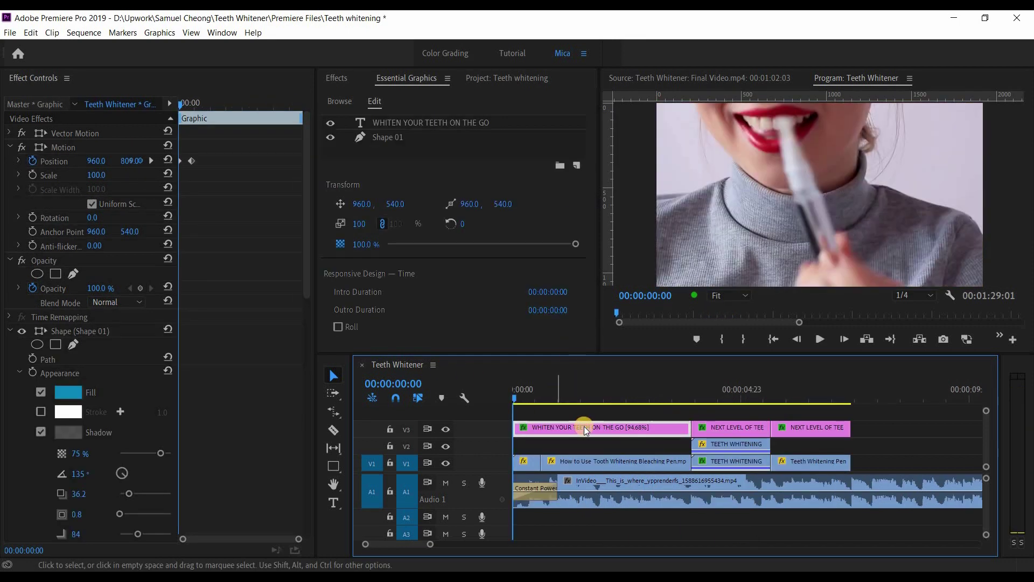
Set the opacity of the title graphics on V3 to 90% and play back the last two titles to check them
{"action": "left_click", "coordinate": [584, 428]}
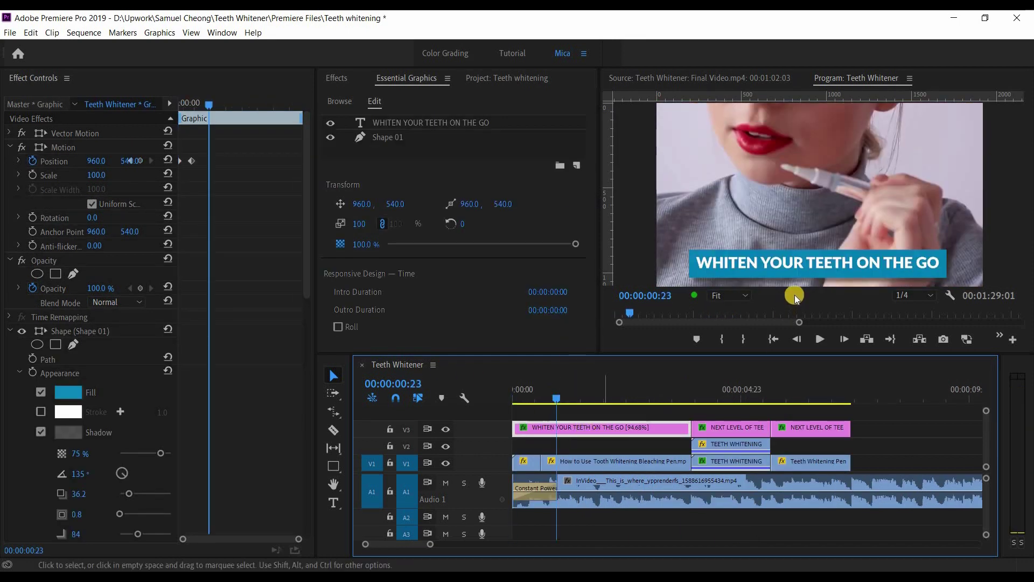
{"action": "left_click", "coordinate": [773, 339]}
{"action": "key", "text": "space"}
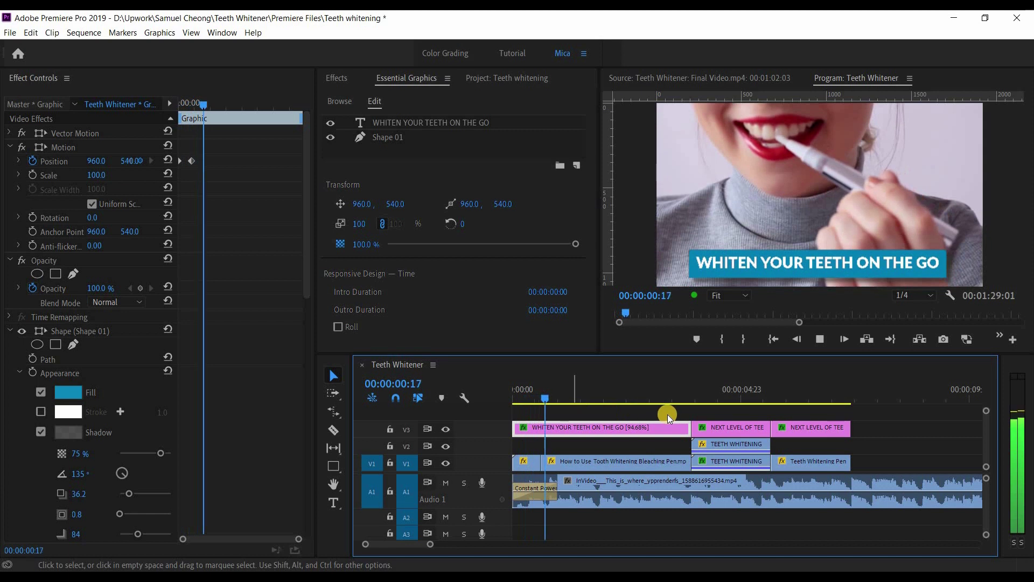
{"action": "key", "text": "space"}
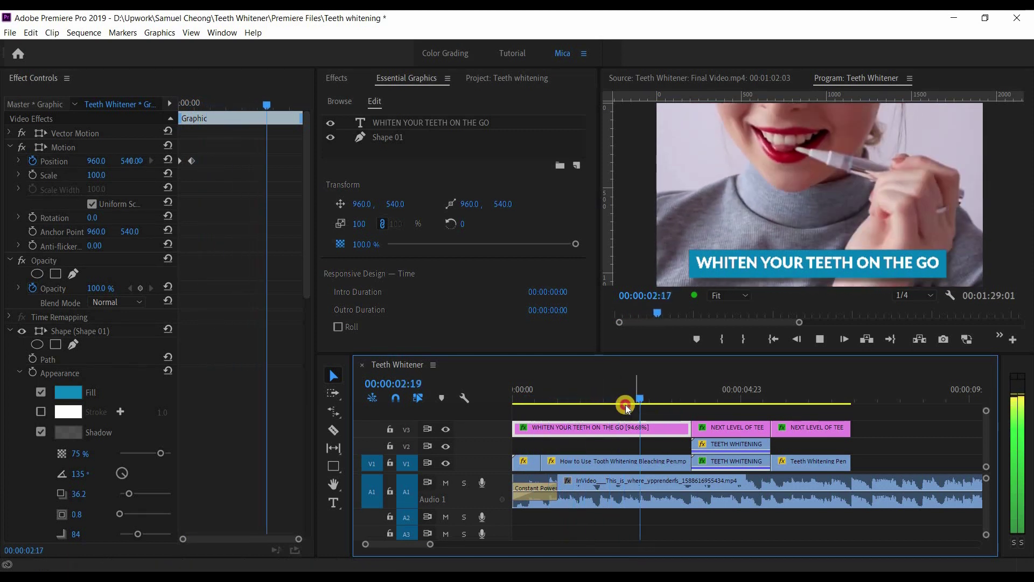
{"action": "left_click", "coordinate": [404, 137]}
{"action": "scroll", "coordinate": [492, 272], "scroll_direction": "up", "scroll_amount": 3}
{"action": "left_click", "coordinate": [362, 236]}
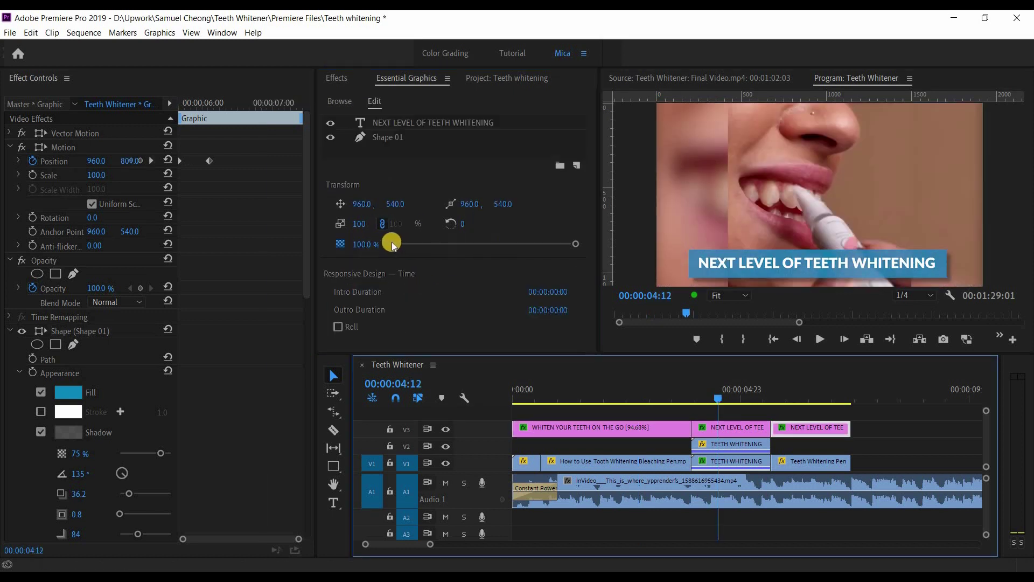
{"action": "left_click", "coordinate": [850, 444]}
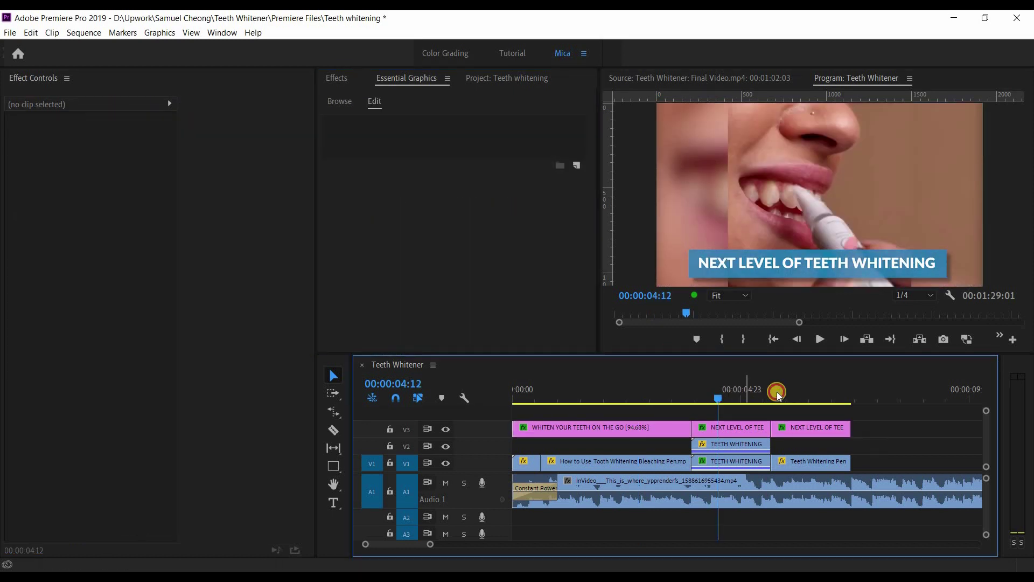
{"action": "left_click", "coordinate": [777, 392]}
{"action": "left_click", "coordinate": [760, 392]}
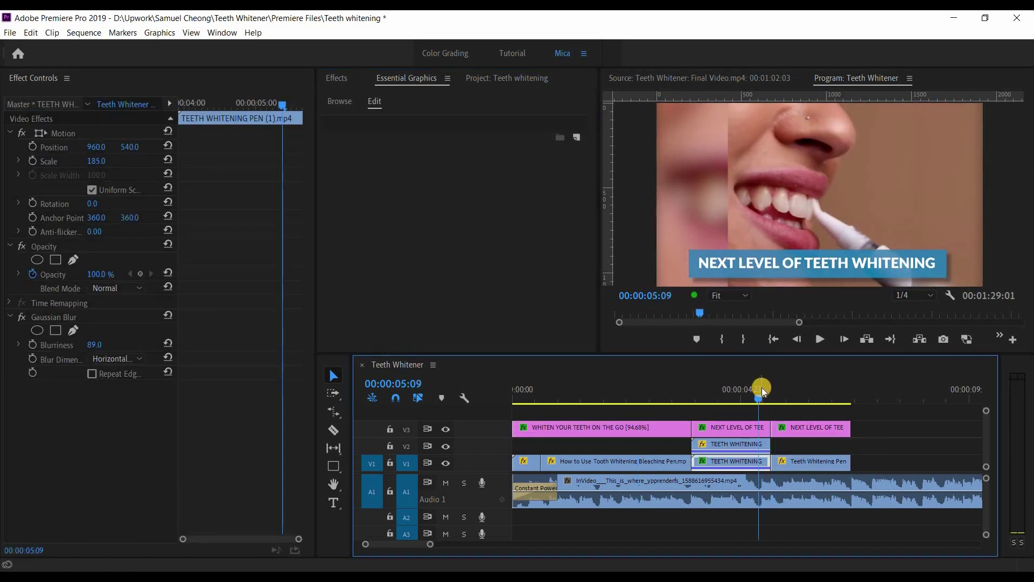
{"action": "key", "text": "space"}
{"action": "left_click", "coordinate": [815, 396]}
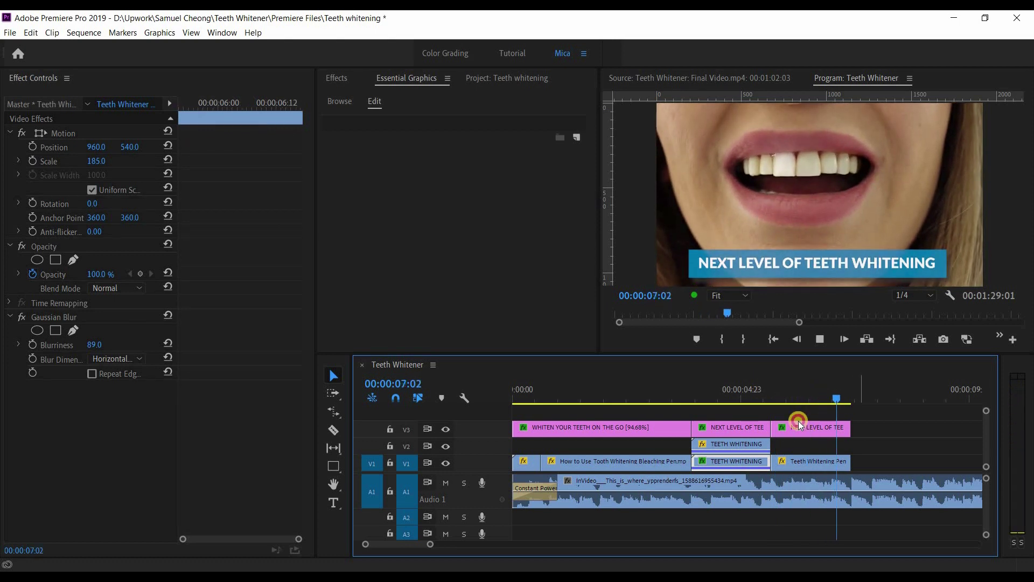
Replace the third title's text with "REMOVE UNWANTED STAINS" and "AMAZING RESULT" on a second line, following the reference video
{"action": "left_click", "coordinate": [798, 425]}
{"action": "left_click", "coordinate": [711, 78]}
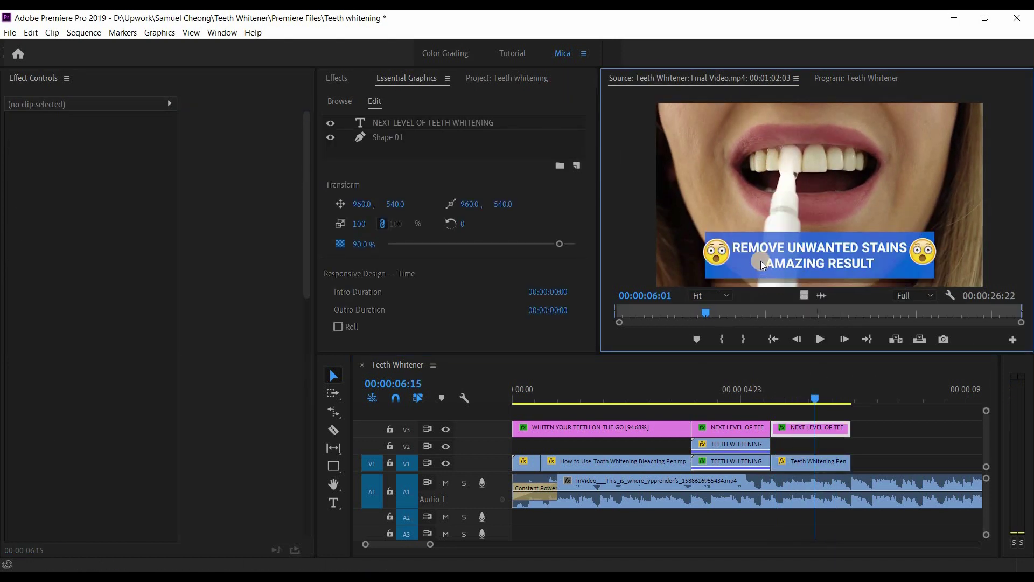
{"action": "left_click", "coordinate": [833, 78]}
{"action": "double_click", "coordinate": [728, 260]}
{"action": "type", "text": "RemovE UNWANTED STAINS"}
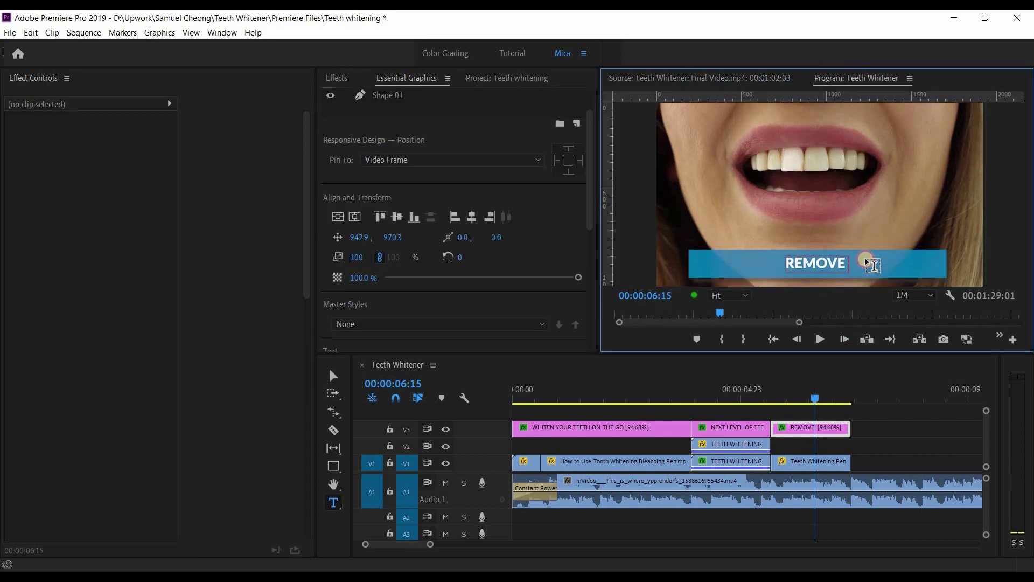
{"action": "key", "text": "Return"}
{"action": "type", "text": "AMAZING RESULT"}
{"action": "left_click", "coordinate": [877, 435]}
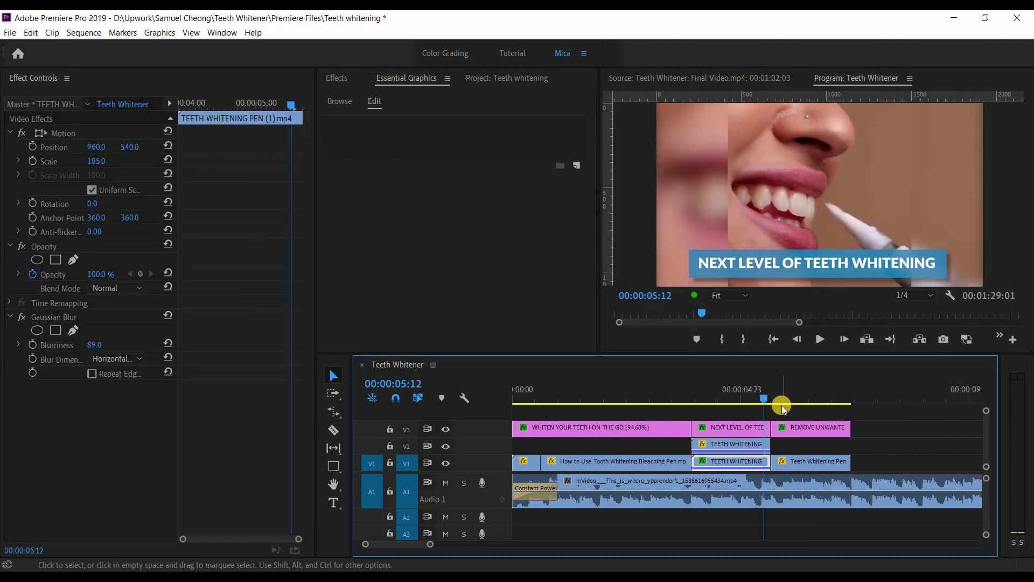
Make the third title's blue box taller so that it encloses both lines of text
{"action": "key", "text": "space"}
{"action": "key", "text": "space"}
{"action": "left_click", "coordinate": [818, 428]}
{"action": "left_click", "coordinate": [434, 143]}
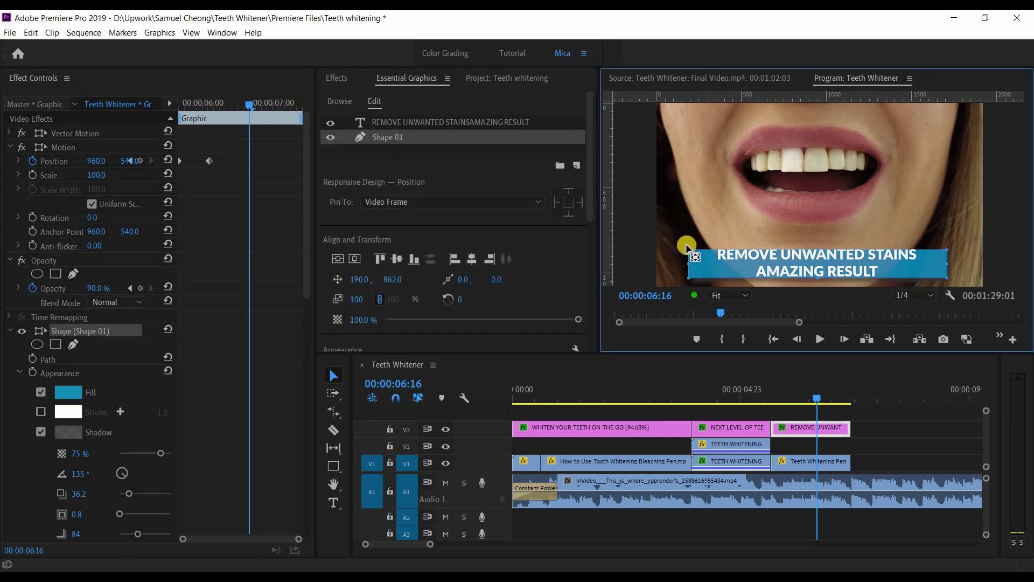
{"action": "left_click_drag", "start_coordinate": [588, 226], "coordinate": [598, 258]}
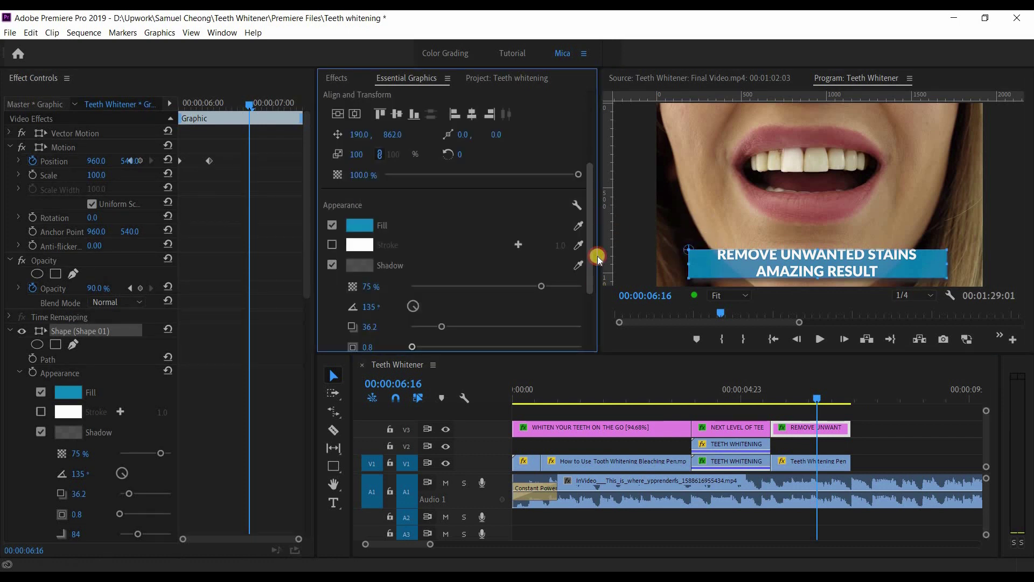
{"action": "scroll", "coordinate": [450, 275], "scroll_direction": "up", "scroll_amount": 3}
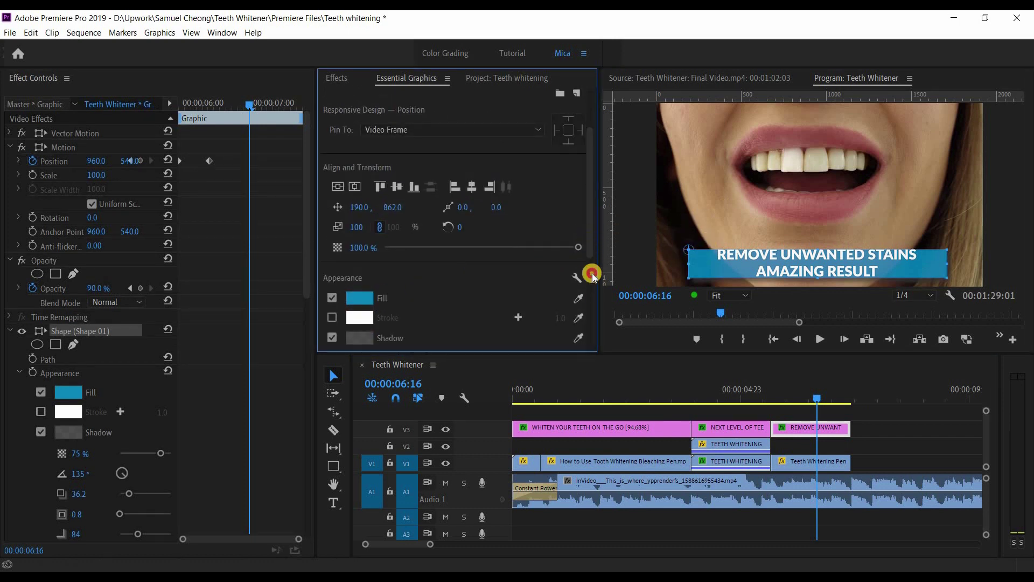
{"action": "scroll", "coordinate": [591, 212], "scroll_direction": "down", "scroll_amount": 2}
{"action": "scroll", "coordinate": [345, 257], "scroll_direction": "up", "scroll_amount": 3}
{"action": "left_click_drag", "start_coordinate": [817, 279], "coordinate": [848, 258]}
Adjust the vertical position of the two-line text inside its box and play back the third title
{"action": "left_click", "coordinate": [811, 427]}
{"action": "left_click", "coordinate": [438, 96]}
{"action": "left_click", "coordinate": [894, 431]}
{"action": "left_click", "coordinate": [824, 267]}
{"action": "left_click_drag", "start_coordinate": [392, 281], "coordinate": [394, 281]}
{"action": "left_click_drag", "start_coordinate": [818, 400], "coordinate": [749, 399]}
{"action": "key", "text": "space"}
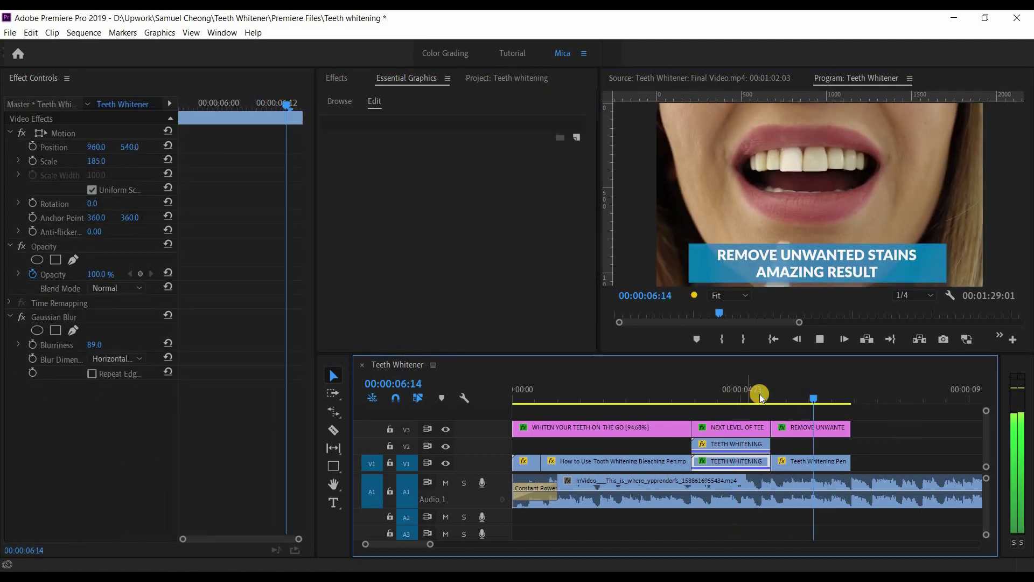
{"action": "left_click", "coordinate": [759, 396]}
{"action": "key", "text": "space"}
Rate-stretch the Teeth Whitening Pen by 10min Smile clip on V1 to end at 00:00:06:13
{"action": "left_click", "coordinate": [811, 397]}
{"action": "key", "text": "r"}
{"action": "left_click_drag", "start_coordinate": [850, 463], "coordinate": [759, 397]}
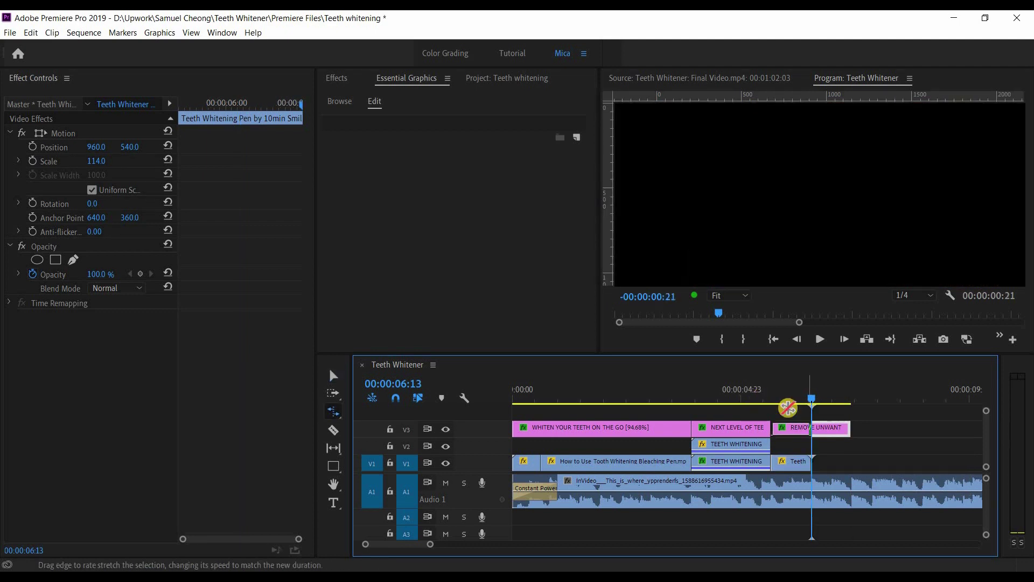
Undo the third title's rate stretch, cut the title at the V1 clip's end, delete the excess and play back the result
{"action": "left_click", "coordinate": [746, 398]}
{"action": "key", "text": "ctrl+z"}
{"action": "key", "text": "c"}
{"action": "left_click", "coordinate": [818, 423]}
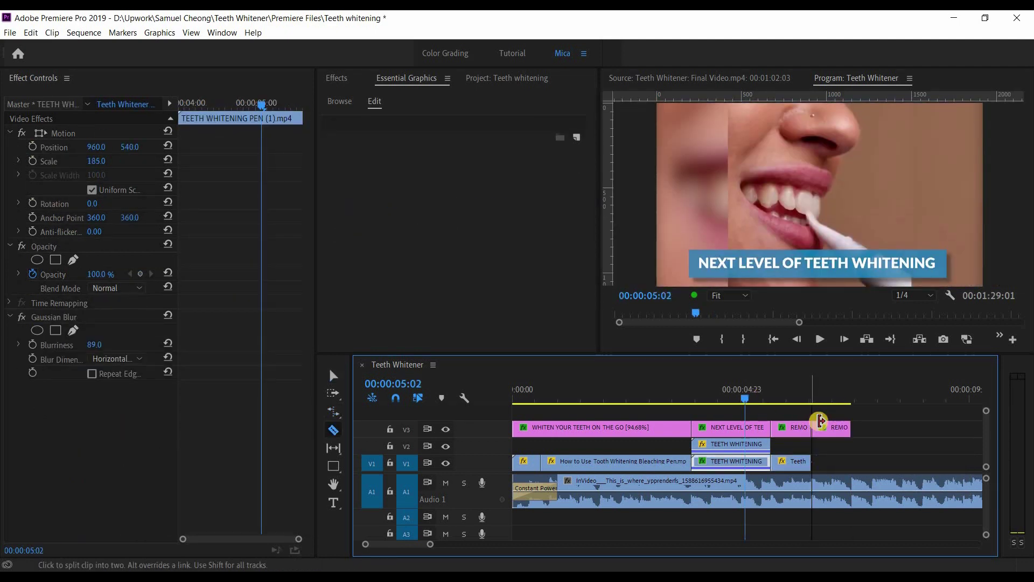
{"action": "key", "text": "v"}
{"action": "left_click", "coordinate": [819, 426]}
{"action": "key", "text": "Delete"}
{"action": "key", "text": "space"}
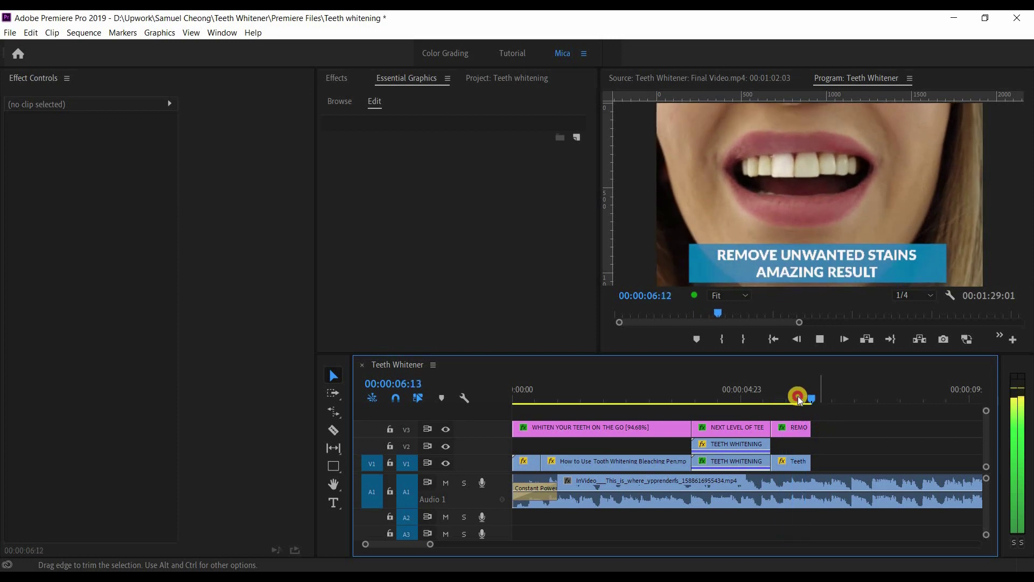
{"action": "left_click", "coordinate": [797, 396]}
{"action": "left_click", "coordinate": [783, 384]}
{"action": "key", "text": "space"}
{"action": "left_click", "coordinate": [796, 390]}
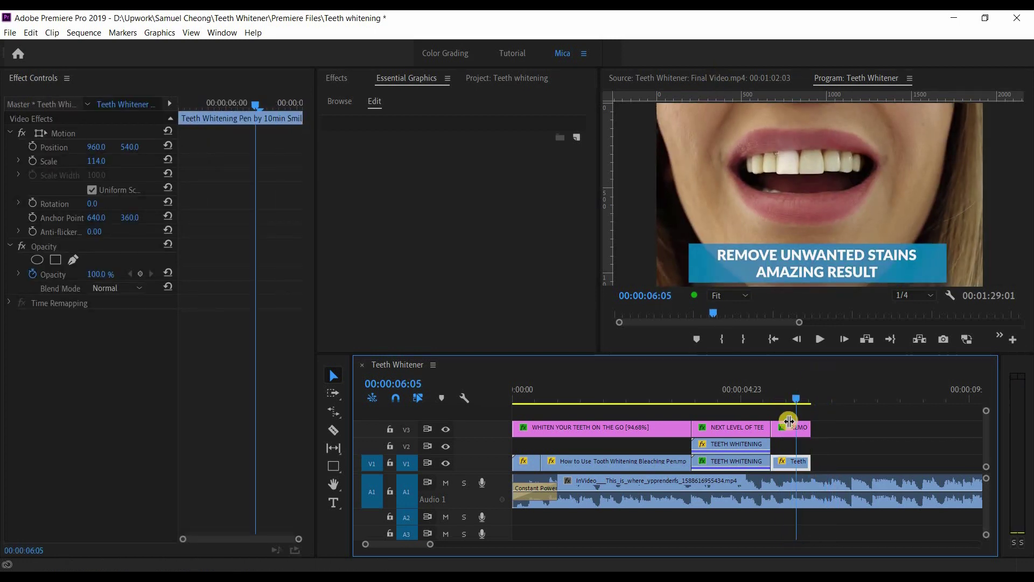
Place the hiclipart.com.png emoji on V4 above the third title, scale it down and position it at the blue box's left end
{"action": "left_click", "coordinate": [792, 428]}
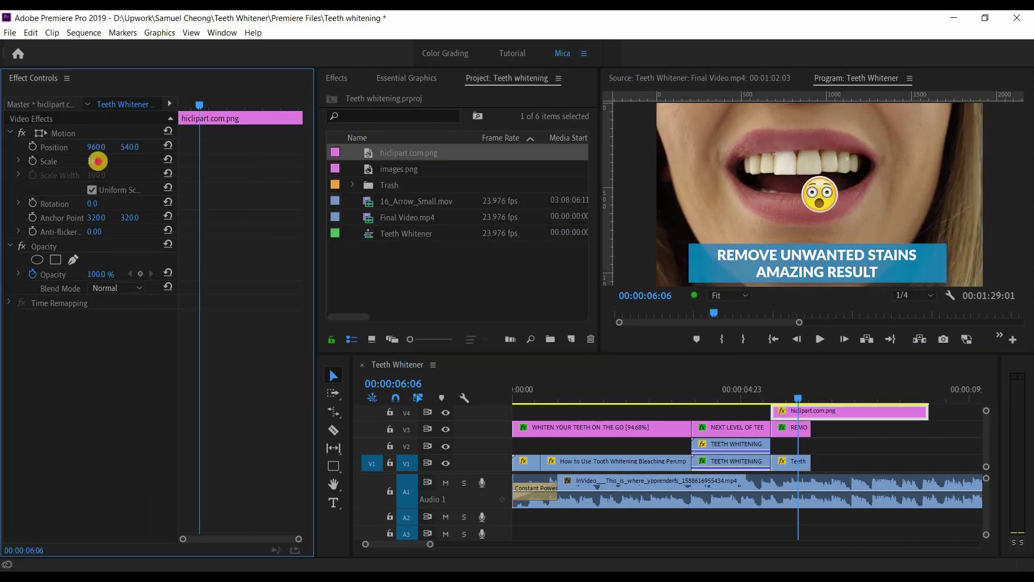
{"action": "left_click_drag", "start_coordinate": [98, 161], "coordinate": [97, 161]}
{"action": "left_click", "coordinate": [771, 214]}
{"action": "left_click", "coordinate": [56, 147]}
{"action": "left_click_drag", "start_coordinate": [826, 204], "coordinate": [708, 278]}
{"action": "left_click_drag", "start_coordinate": [699, 266], "coordinate": [703, 264]}
Duplicate the emoji clip onto V5 and move the copy to the right end of the blue box
{"action": "left_click_drag", "start_coordinate": [849, 412], "coordinate": [850, 405]}
{"action": "left_click", "coordinate": [816, 269]}
{"action": "left_click", "coordinate": [56, 148]}
{"action": "left_click_drag", "start_coordinate": [704, 264], "coordinate": [930, 263]}
{"action": "left_click", "coordinate": [809, 413]}
{"action": "left_click", "coordinate": [840, 427]}
{"action": "left_click", "coordinate": [56, 148]}
Nest the two emoji clips as Nested Sequence 18
{"action": "left_click_drag", "start_coordinate": [943, 414], "coordinate": [862, 445]}
{"action": "right_click", "coordinate": [808, 438]}
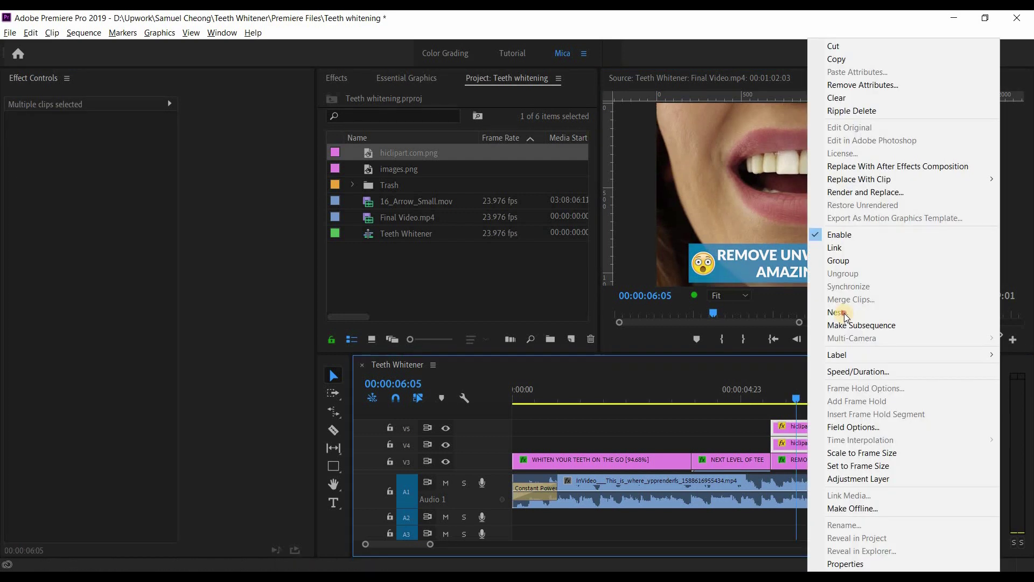
{"action": "left_click", "coordinate": [844, 312]}
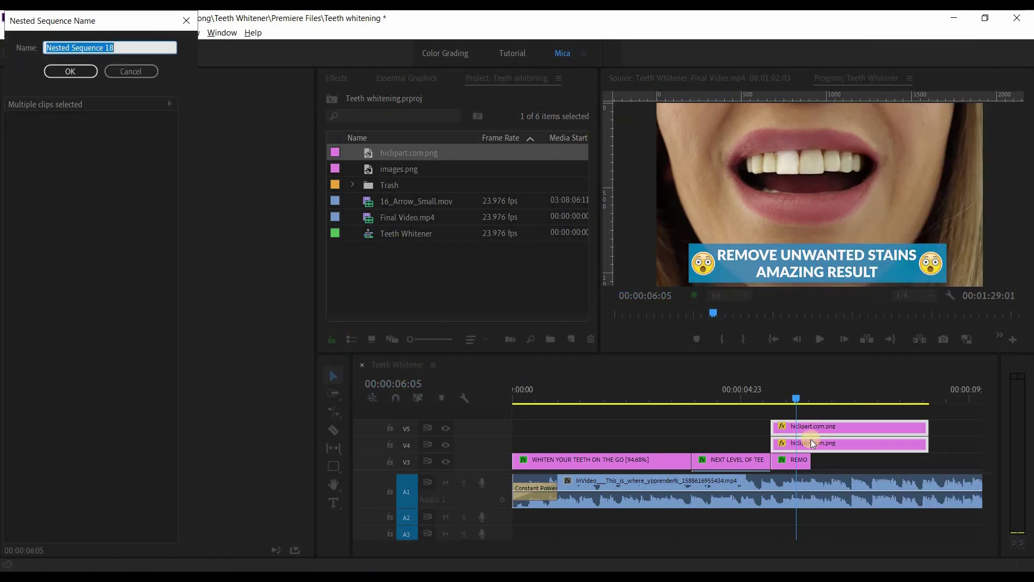
{"action": "key", "text": "Return"}
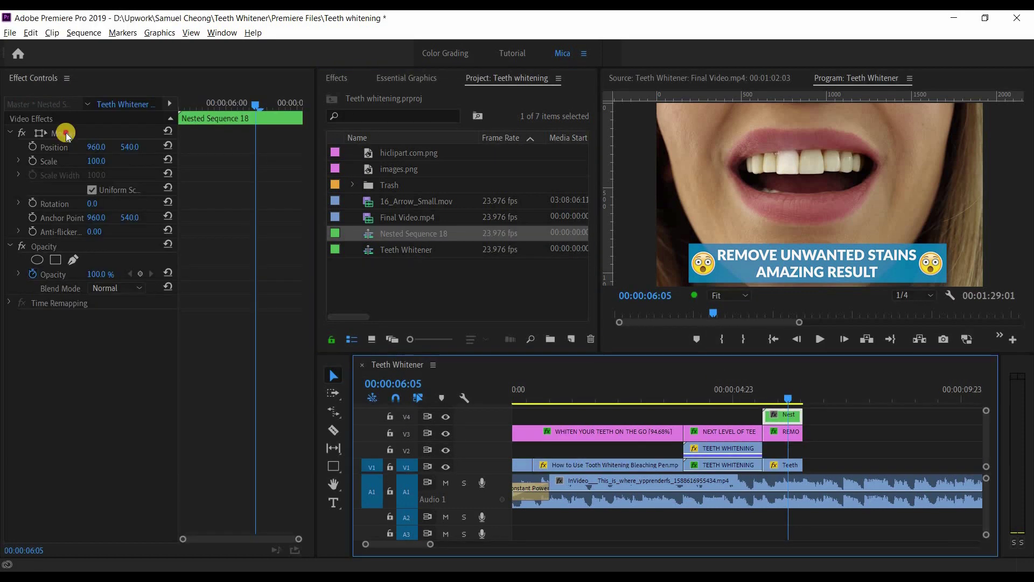
Copy the third title's position keyframes and clear the position animation from the title
{"action": "left_click", "coordinate": [63, 135]}
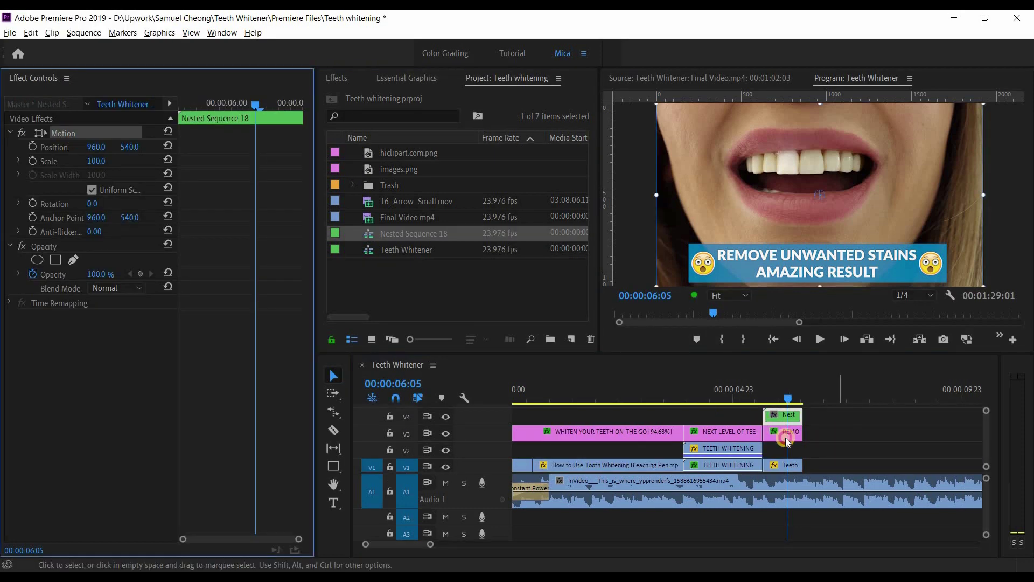
{"action": "left_click", "coordinate": [785, 436]}
{"action": "left_click", "coordinate": [67, 144]}
{"action": "left_click", "coordinate": [23, 145]}
{"action": "left_click", "coordinate": [34, 161]}
Nest the third title together with the emoji sequence above it
{"action": "left_click", "coordinate": [787, 418], "text": "shift"}
{"action": "right_click", "coordinate": [778, 418]}
{"action": "left_click", "coordinate": [800, 312]}
{"action": "key", "text": "Return"}
{"action": "key", "text": "Return"}
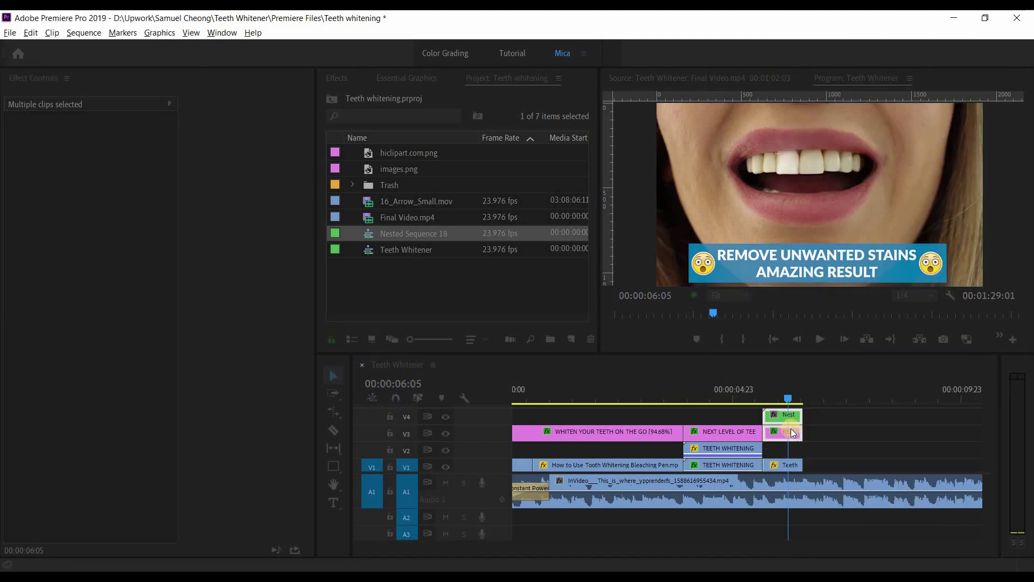
Paste the copied position keyframes onto the new nested sequence and play back the third title's entrance
{"action": "left_click", "coordinate": [787, 431]}
{"action": "left_click", "coordinate": [81, 148]}
{"action": "key", "text": "ctrl+v"}
{"action": "key", "text": "Up"}
{"action": "key", "text": "space"}
{"action": "left_click", "coordinate": [754, 493]}
{"action": "left_click", "coordinate": [758, 388]}
{"action": "key", "text": "space"}
{"action": "key", "text": "space"}
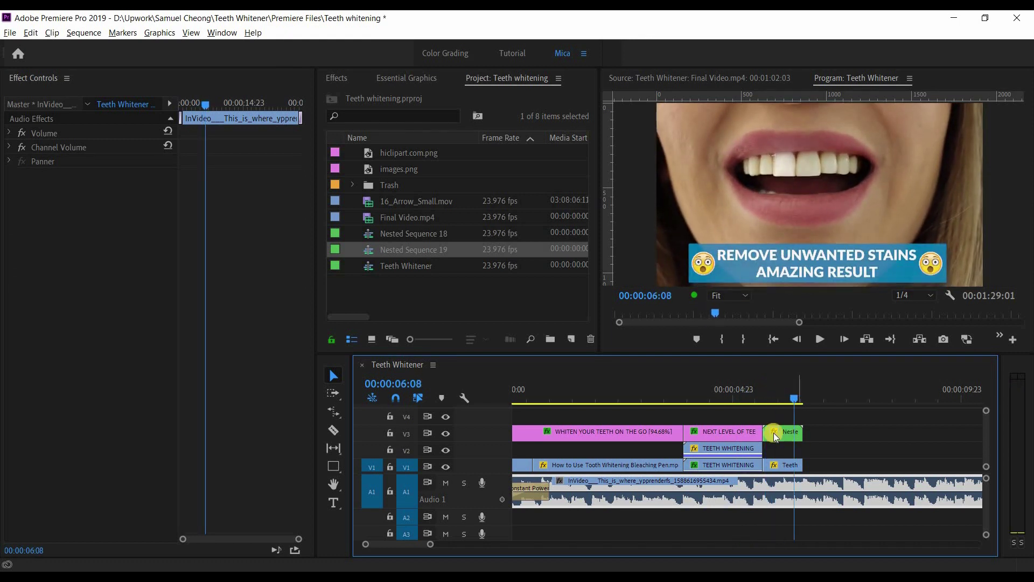
Scrub through the nested third title to examine its animation over the Teeth Whitening Pen clip
{"action": "left_click", "coordinate": [773, 431]}
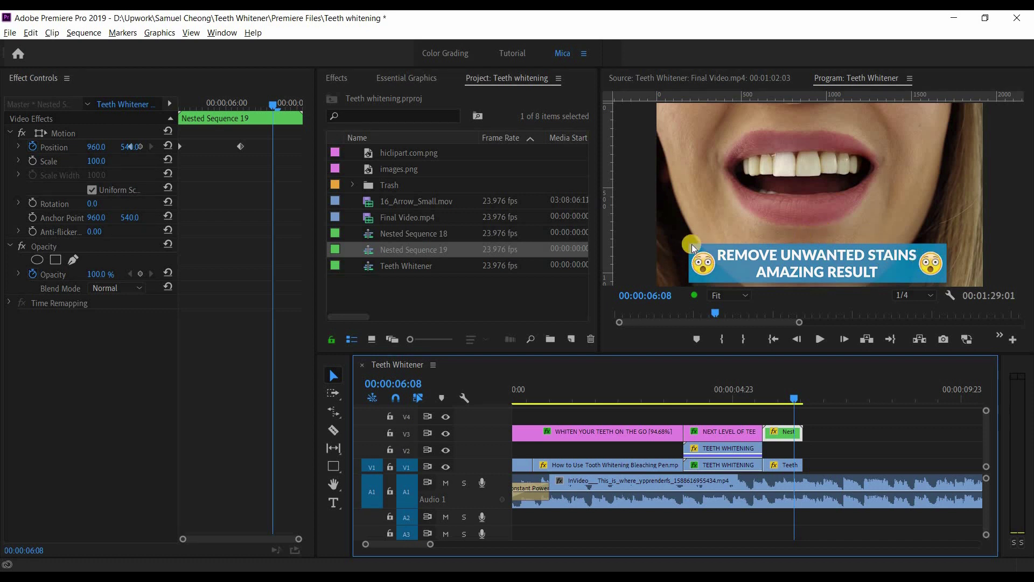
{"action": "mouse_move", "coordinate": [778, 398]}
{"action": "left_mouse_down"}
{"action": "mouse_move", "coordinate": [749, 395]}
{"action": "mouse_move", "coordinate": [798, 395]}
{"action": "left_mouse_up"}
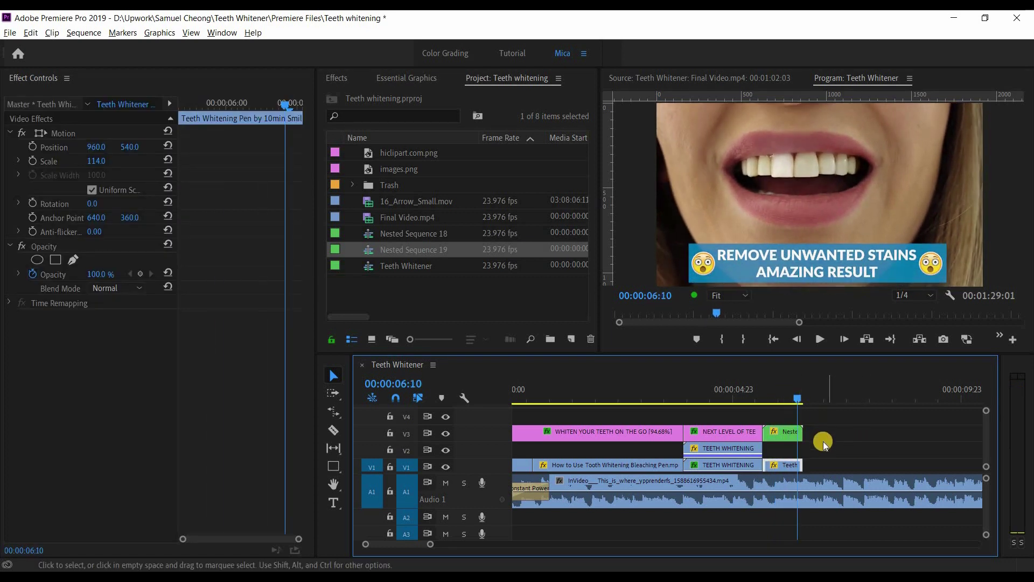
{"action": "key", "text": "minus"}
{"action": "key", "text": "minus"}
{"action": "key", "text": "minus"}
{"action": "key", "text": "minus"}
{"action": "key", "text": "minus"}
{"action": "key", "text": "minus"}
Place the two HOW I WHITEN MY TEETH clips directly after the Teeth Whitening Pen clip on V1 and play back
{"action": "left_click", "coordinate": [756, 398]}
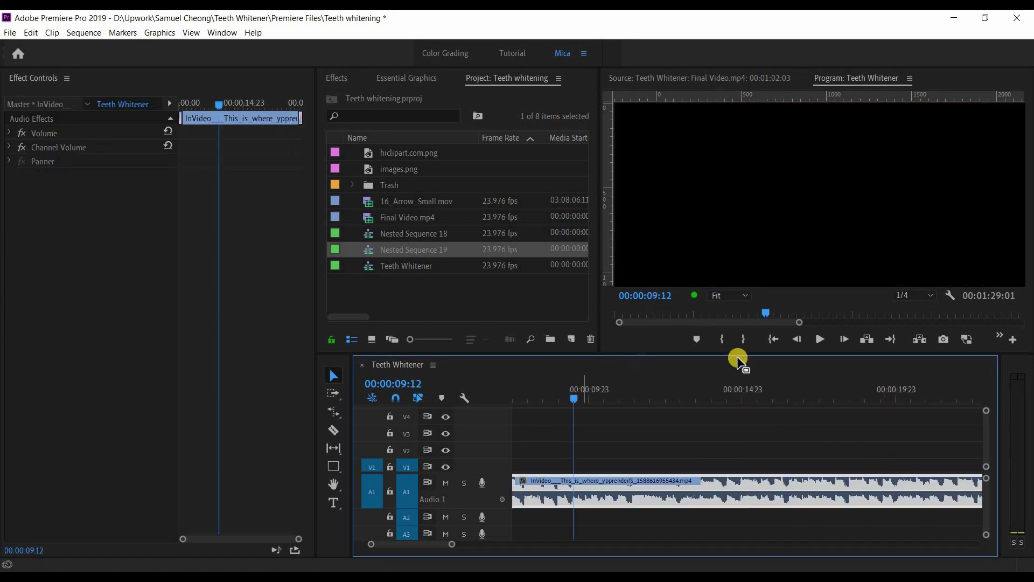
{"action": "key", "text": "Up"}
{"action": "left_click", "coordinate": [703, 386]}
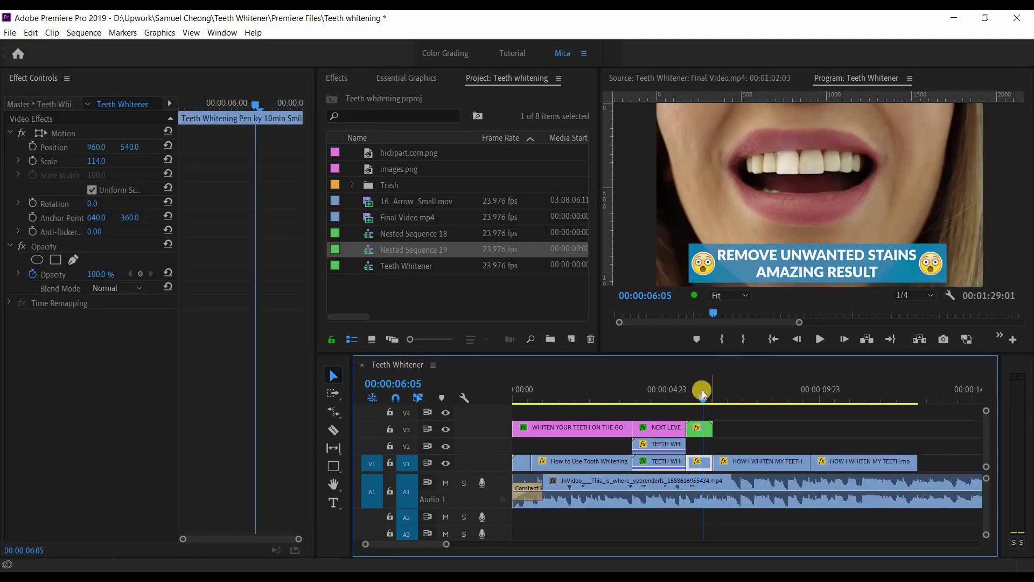
{"action": "left_click", "coordinate": [702, 396]}
{"action": "key", "text": "space"}
{"action": "key", "text": "space"}
Check the reference video, duplicate the NEXT LEVEL title over the first HOW I WHITEN MY TEETH clip and retype it as APPLY THIN LAYER OF GEL TO ALL TEETH
{"action": "key", "text": "shift+2"}
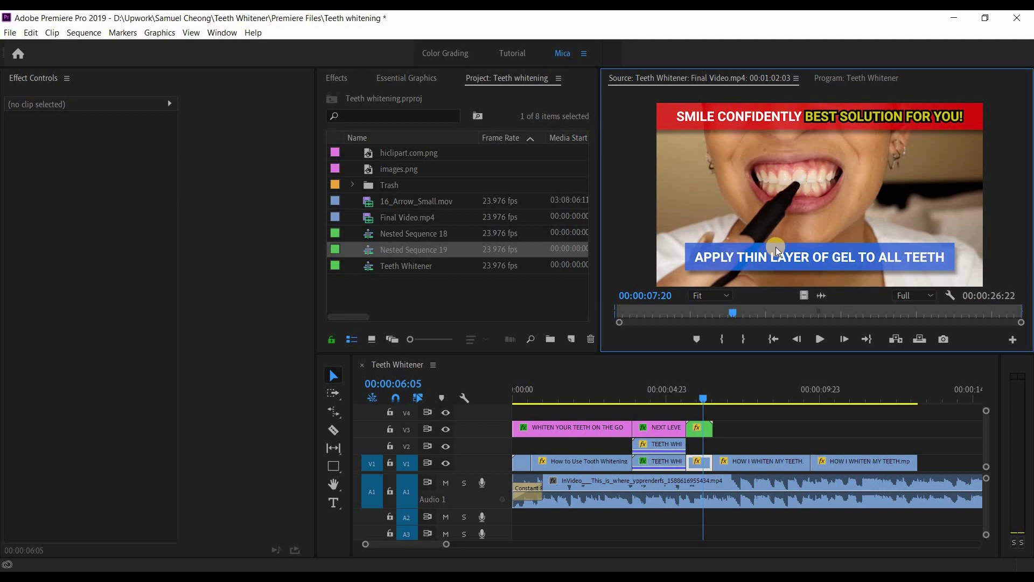
{"action": "left_click_drag", "start_coordinate": [722, 398], "coordinate": [700, 398]}
{"action": "left_click_drag", "start_coordinate": [663, 429], "coordinate": [744, 429], "text": "alt"}
{"action": "left_click", "coordinate": [742, 398]}
{"action": "double_click", "coordinate": [752, 262]}
{"action": "double_click", "coordinate": [752, 263]}
{"action": "type", "text": "APPLY THIN LAYER OF GEL TO ALL TEETH"}
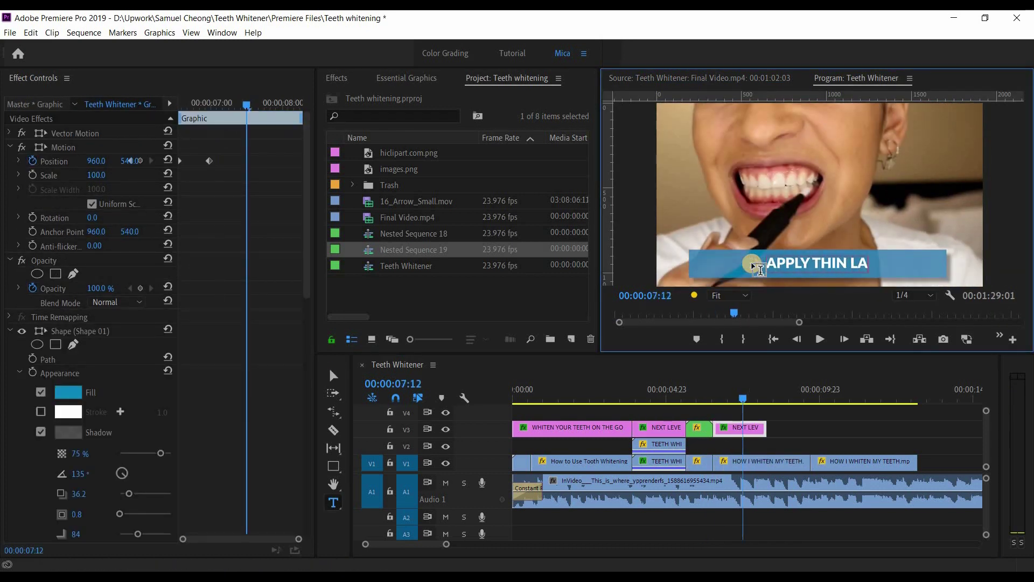
Set the APPLY THIN LAYER OF GEL TO ALL TEETH text to font size 70 and play back the title
{"action": "scroll", "coordinate": [524, 308], "scroll_direction": "down", "scroll_amount": 5}
{"action": "left_click", "coordinate": [456, 293]}
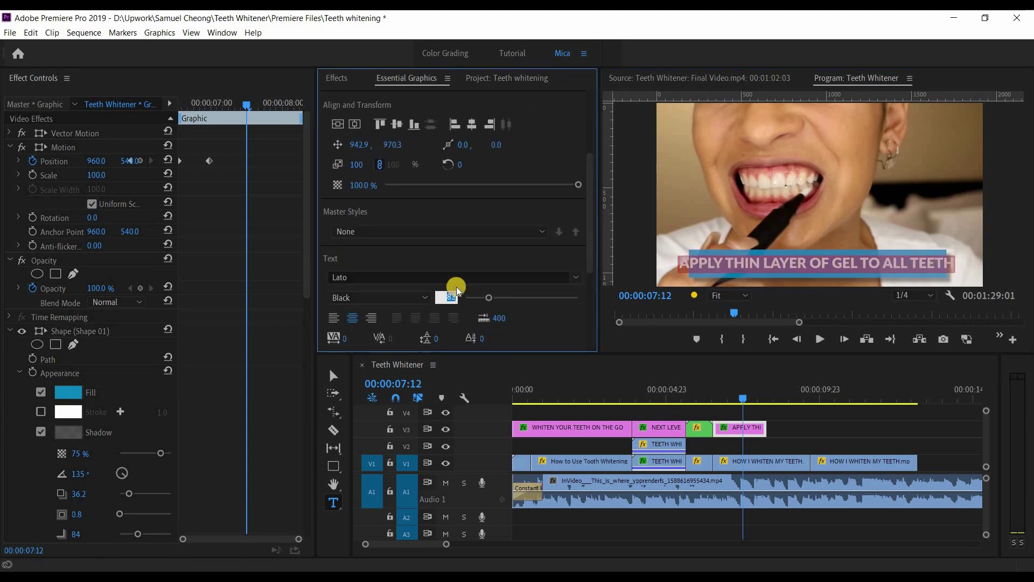
{"action": "type", "text": "75"}
{"action": "key", "text": "Return"}
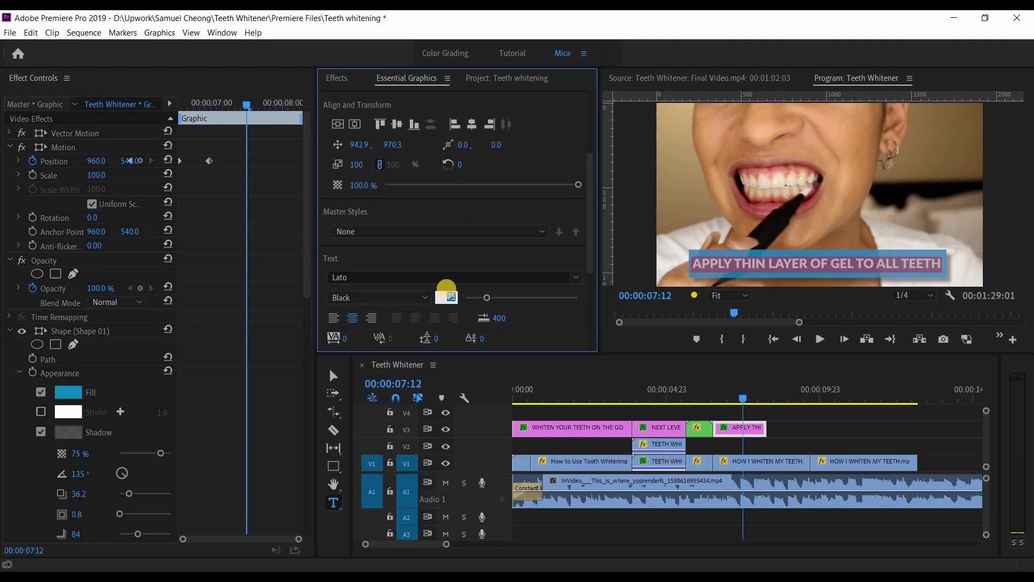
{"action": "type", "text": "70"}
{"action": "key", "text": "Return"}
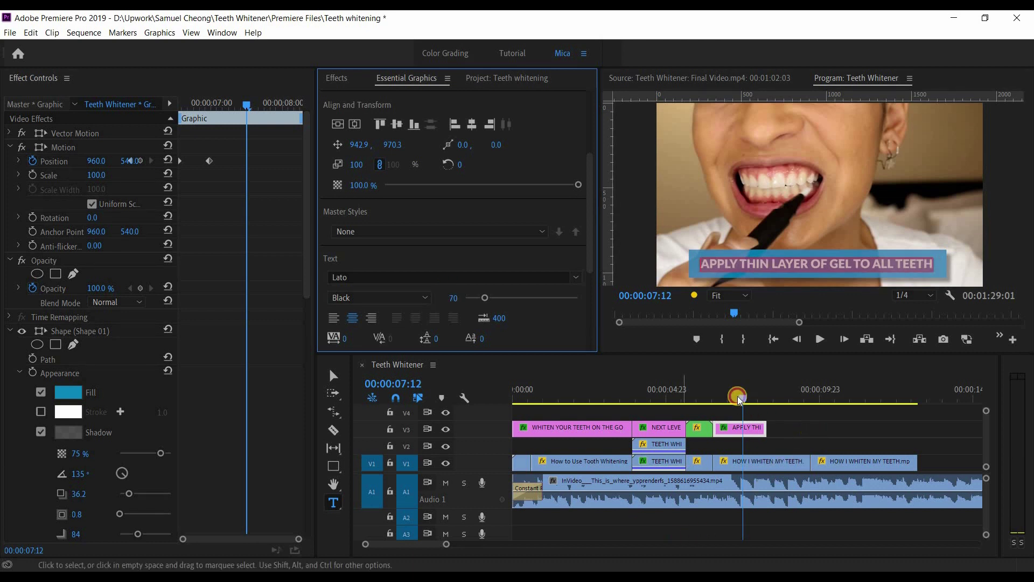
{"action": "left_click", "coordinate": [693, 387]}
{"action": "key", "text": "space"}
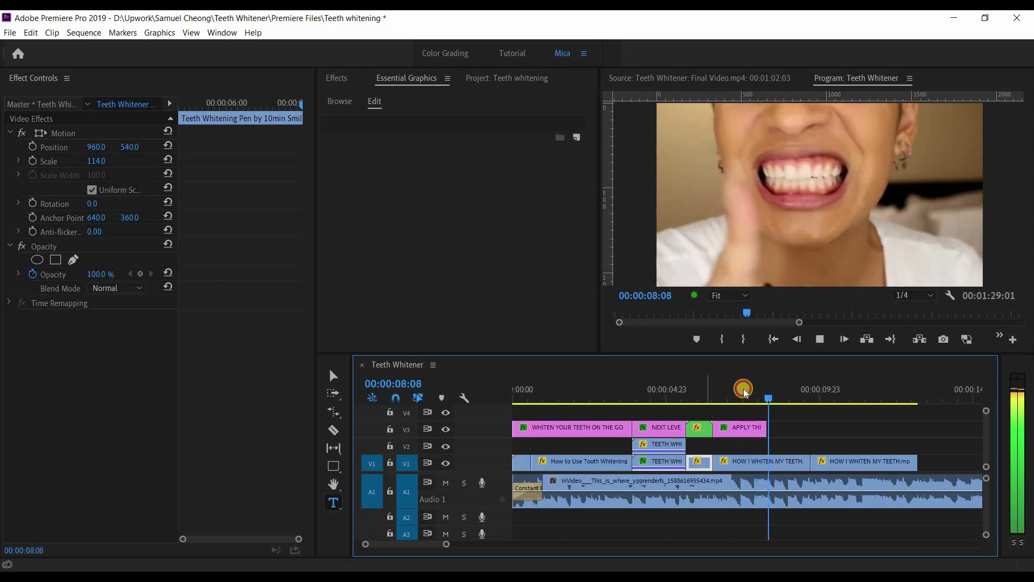
Duplicate the APPLY THIN LAYER title onto V4, hide V3 and move the copy up to a vertical position of -329
{"action": "left_click", "coordinate": [811, 433]}
{"action": "left_click", "coordinate": [741, 387]}
{"action": "left_click", "coordinate": [716, 119]}
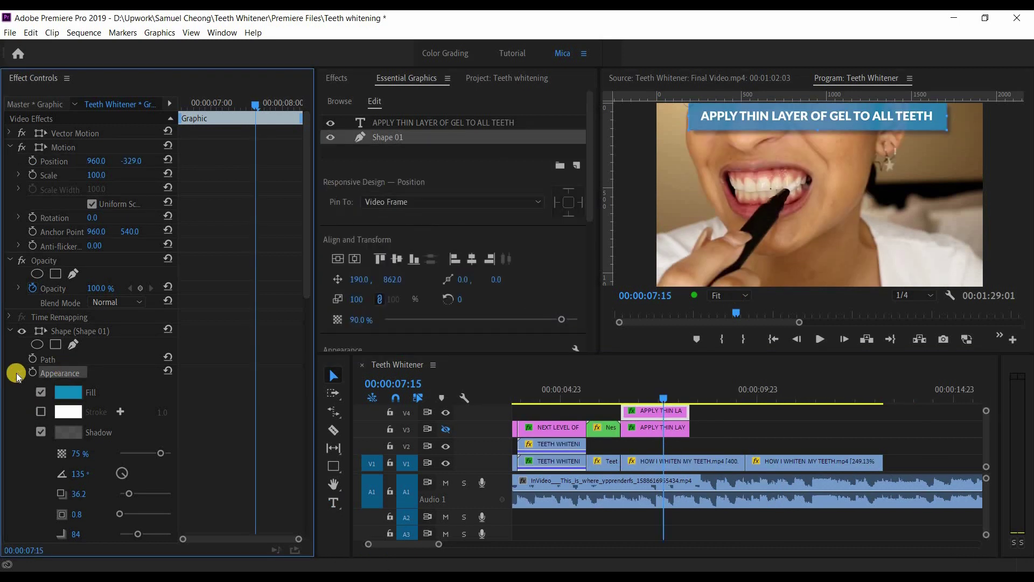
Change the fill color of the V4 title's box to red
{"action": "left_click", "coordinate": [18, 372]}
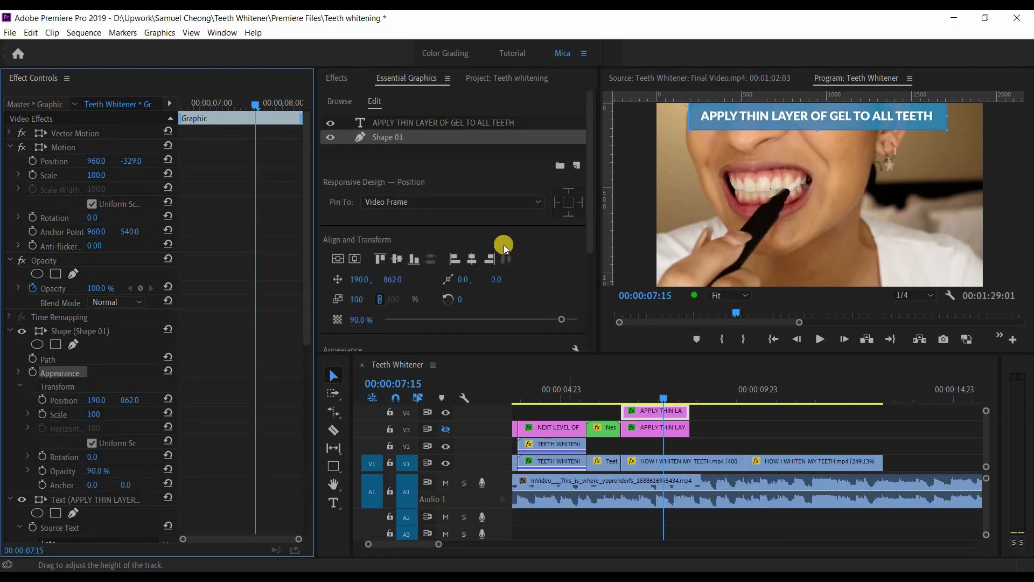
{"action": "scroll", "coordinate": [534, 317], "scroll_direction": "down", "scroll_amount": 3}
{"action": "left_click", "coordinate": [360, 260]}
{"action": "left_click", "coordinate": [558, 390]}
{"action": "left_click", "coordinate": [687, 248]}
{"action": "left_click", "coordinate": [655, 412]}
{"action": "left_click", "coordinate": [388, 137]}
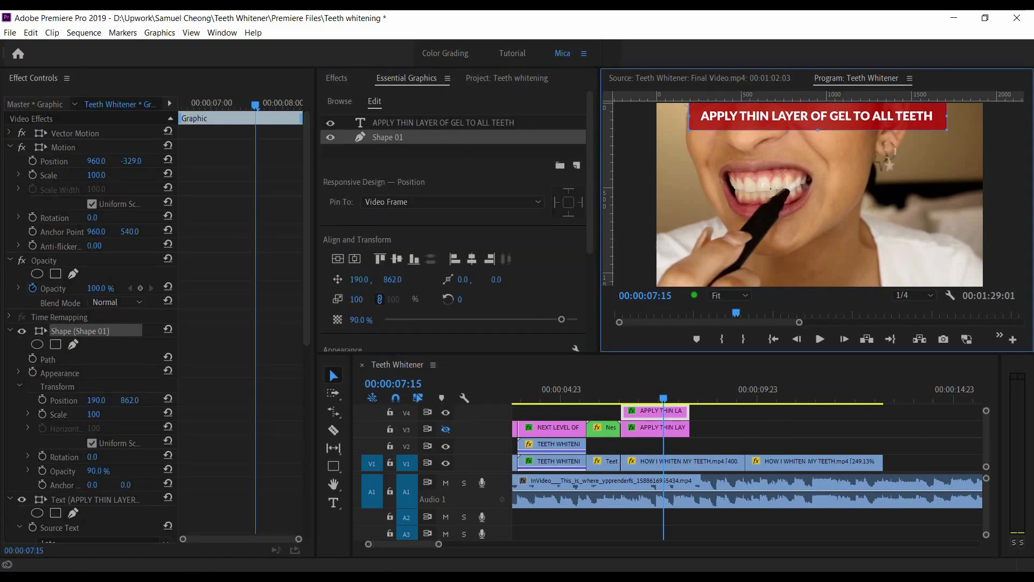
Stretch the red box across the full frame width and change its text to SMILE CONFIDENTLY BEST SOLUTION FOR YOU!
{"action": "left_click_drag", "start_coordinate": [947, 115], "coordinate": [1028, 115]}
{"action": "left_click_drag", "start_coordinate": [688, 116], "coordinate": [580, 115]}
{"action": "left_click", "coordinate": [1006, 198]}
{"action": "left_click", "coordinate": [811, 116]}
{"action": "double_click", "coordinate": [803, 116]}
{"action": "type", "text": "SMILE CONFIDENTLY BEST SOLUTION FOR YOU!"}
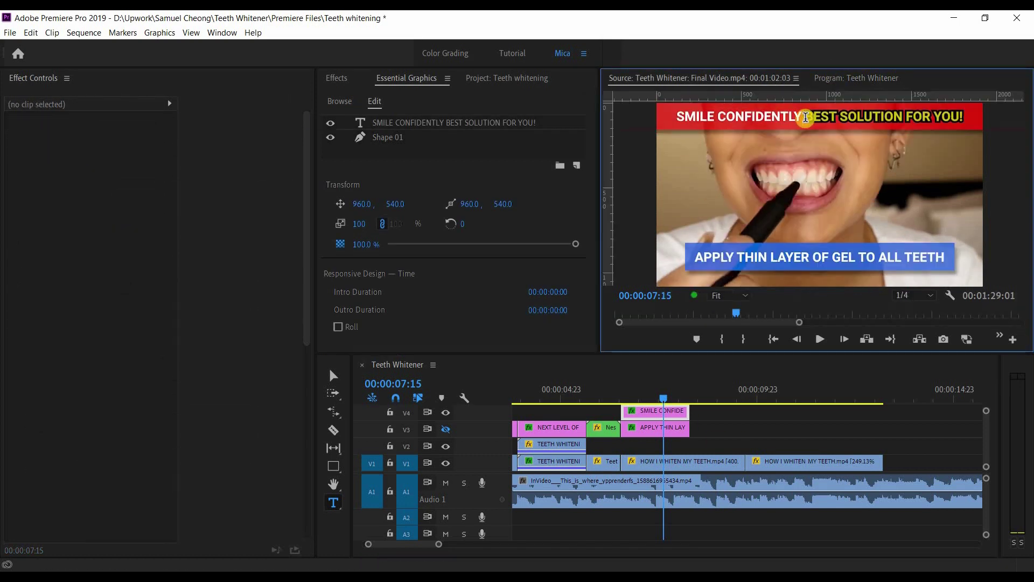
Compare with the reference video and fill the words BEST SOLUTION FOR YOU! with yellow
{"action": "left_click", "coordinate": [715, 371]}
{"action": "left_click", "coordinate": [344, 78]}
{"action": "left_click", "coordinate": [412, 79]}
{"action": "left_click", "coordinate": [564, 282]}
{"action": "scroll", "coordinate": [516, 305], "scroll_direction": "down", "scroll_amount": 5}
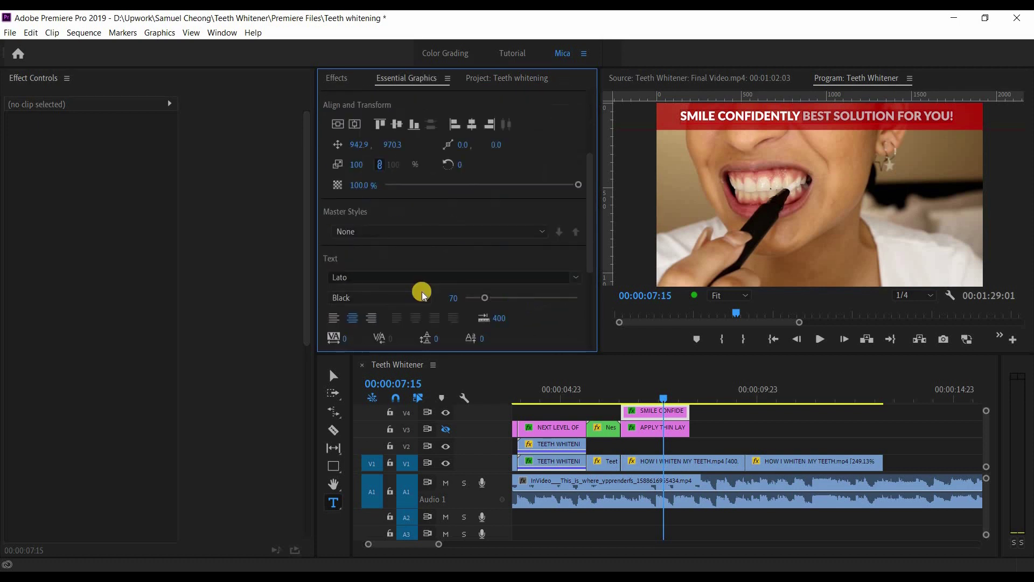
{"action": "scroll", "coordinate": [515, 305], "scroll_direction": "down", "scroll_amount": 3}
{"action": "left_click", "coordinate": [359, 300]}
{"action": "left_click_drag", "start_coordinate": [581, 281], "coordinate": [587, 282]}
{"action": "left_click", "coordinate": [571, 411]}
{"action": "left_click", "coordinate": [698, 245]}
{"action": "left_click", "coordinate": [584, 292]}
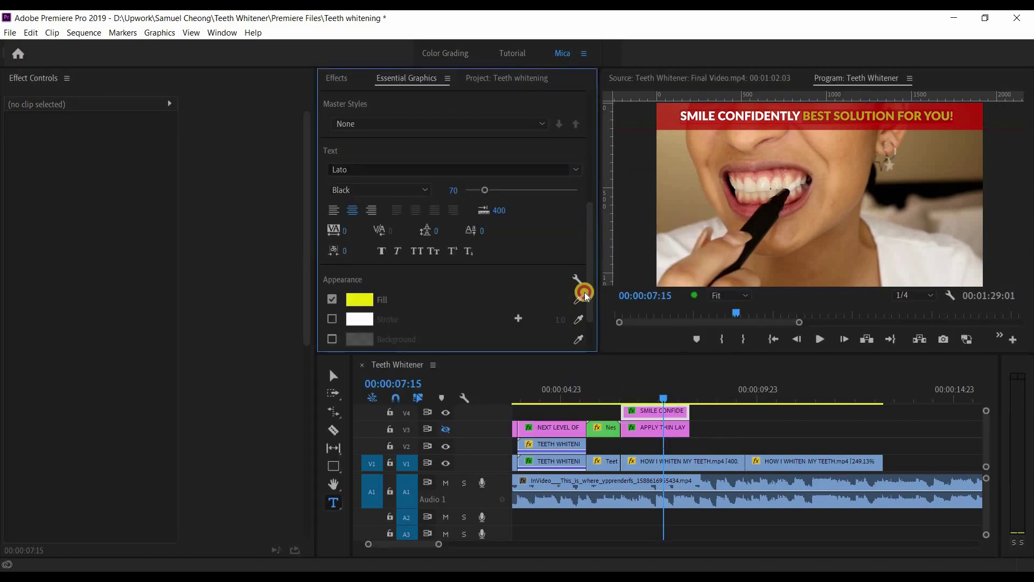
Add a black stroke of width 33 to the words BEST SOLUTION FOR YOU!
{"action": "scroll", "coordinate": [345, 258], "scroll_direction": "down", "scroll_amount": 2}
{"action": "left_click", "coordinate": [330, 257]}
{"action": "left_click", "coordinate": [438, 296]}
{"action": "left_click", "coordinate": [404, 254]}
{"action": "left_click", "coordinate": [698, 245]}
{"action": "left_click_drag", "start_coordinate": [561, 257], "coordinate": [586, 256]}
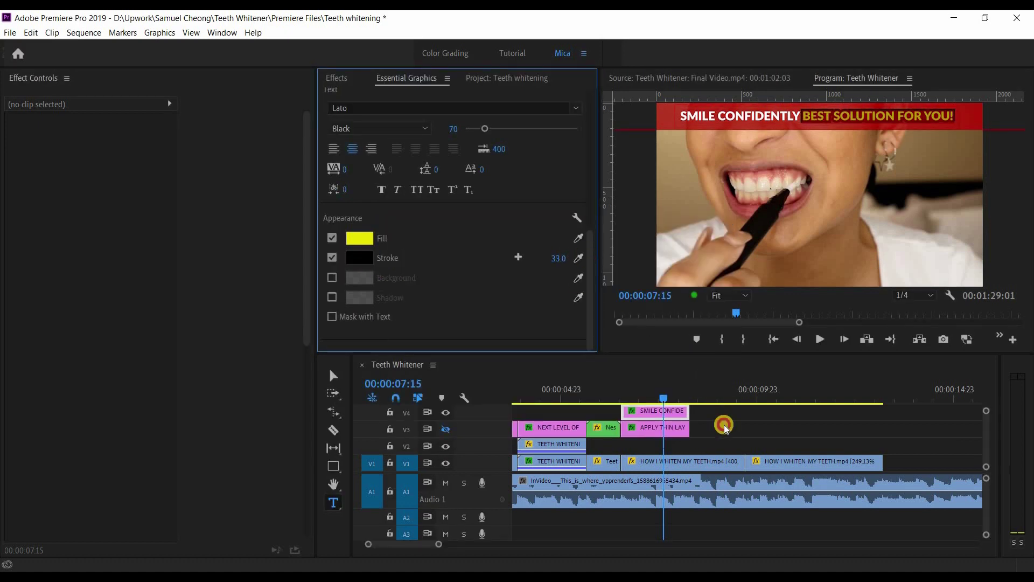
Show the V3 track again and check the red and blue titles together
{"action": "left_click", "coordinate": [724, 425]}
{"action": "left_click", "coordinate": [445, 430]}
{"action": "left_click", "coordinate": [646, 389]}
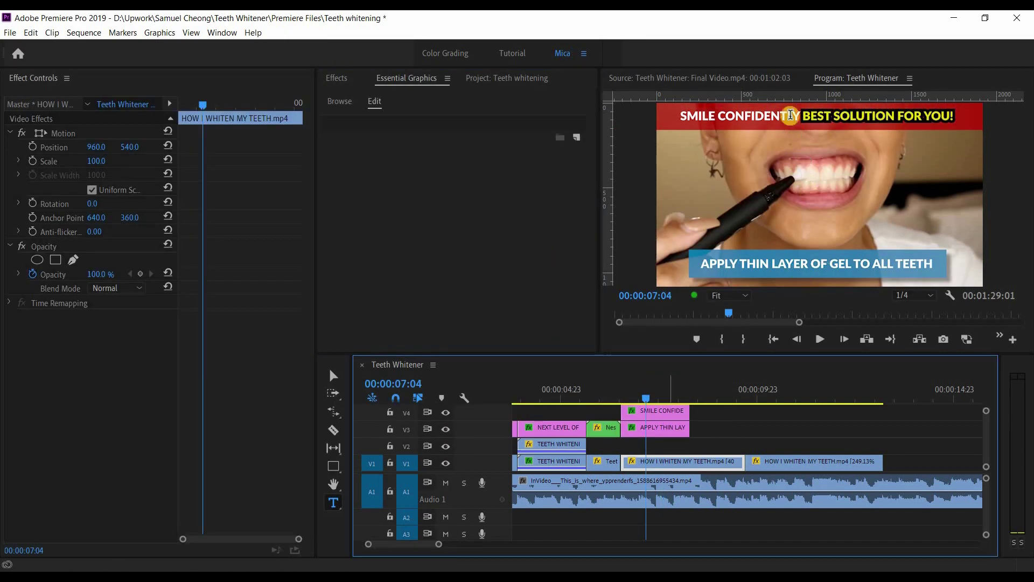
{"action": "left_click", "coordinate": [701, 438]}
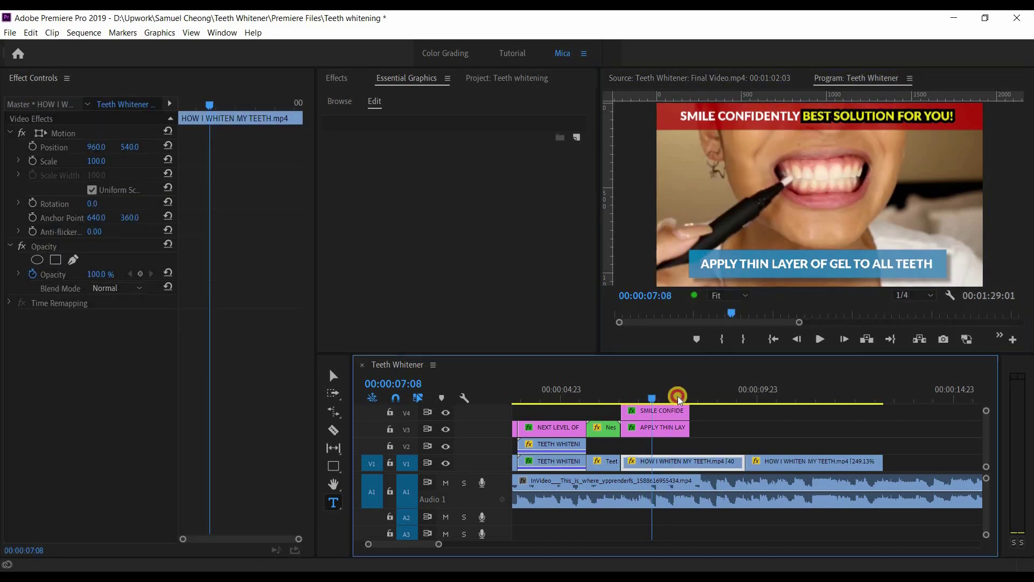
Add a copy of the blue title after the APPLY THIN LAYER title and change its text to RELAX YOUR LIPS AFTER 30 SECONDS
{"action": "mouse_move", "coordinate": [677, 396]}
{"action": "left_mouse_down"}
{"action": "mouse_move", "coordinate": [696, 398]}
{"action": "mouse_move", "coordinate": [684, 398]}
{"action": "left_mouse_up"}
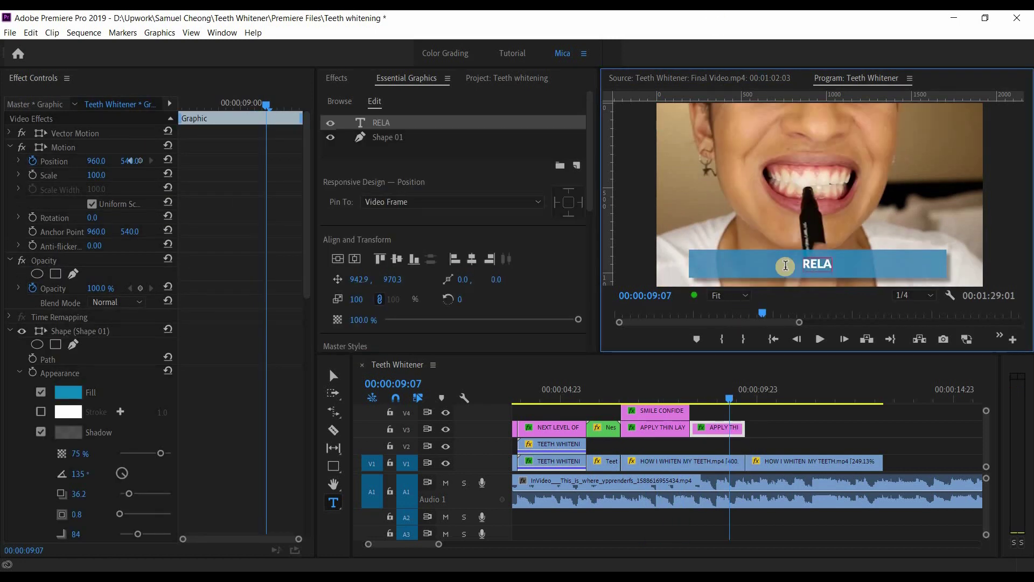
{"action": "type", "text": "R LIPS UNDER 30 SECONDS"}
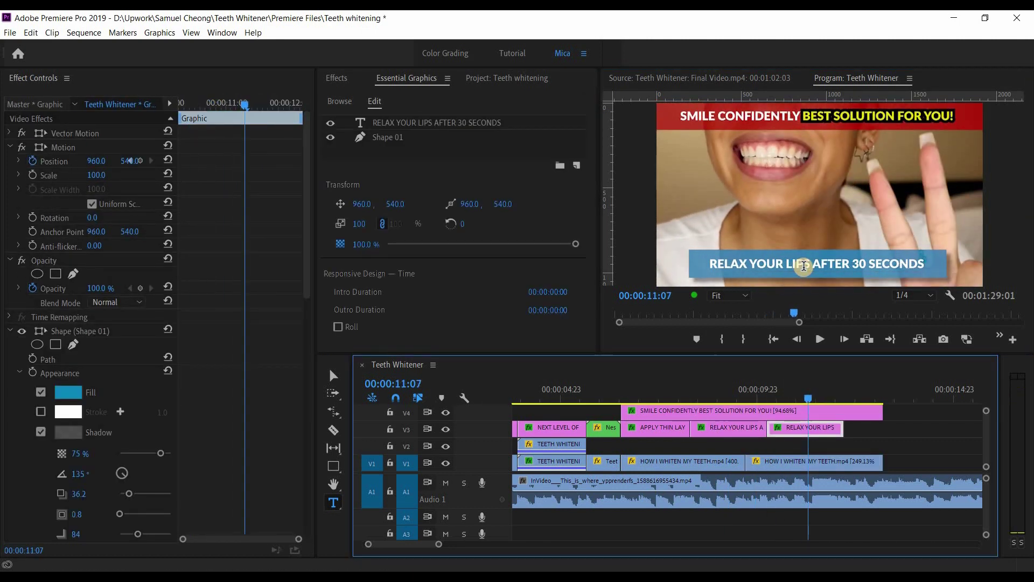
Change the last blue title's text to QUICK RESULT, extend it to the end of the V1 clip and play it back
{"action": "type", "text": "QUICK RESULT"}
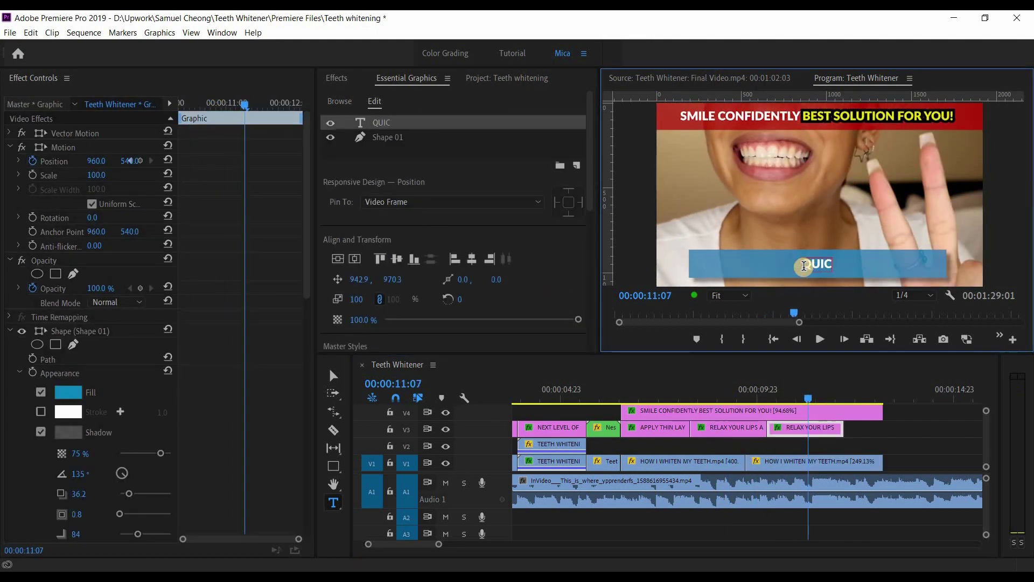
{"action": "left_click_drag", "start_coordinate": [840, 427], "coordinate": [883, 428]}
{"action": "left_click", "coordinate": [773, 402]}
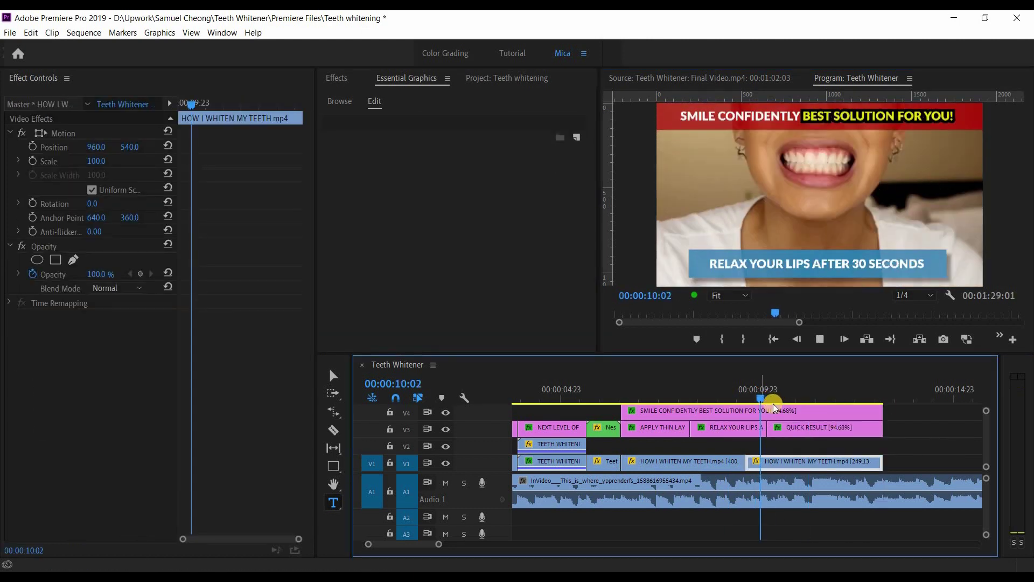
{"action": "key", "text": "space"}
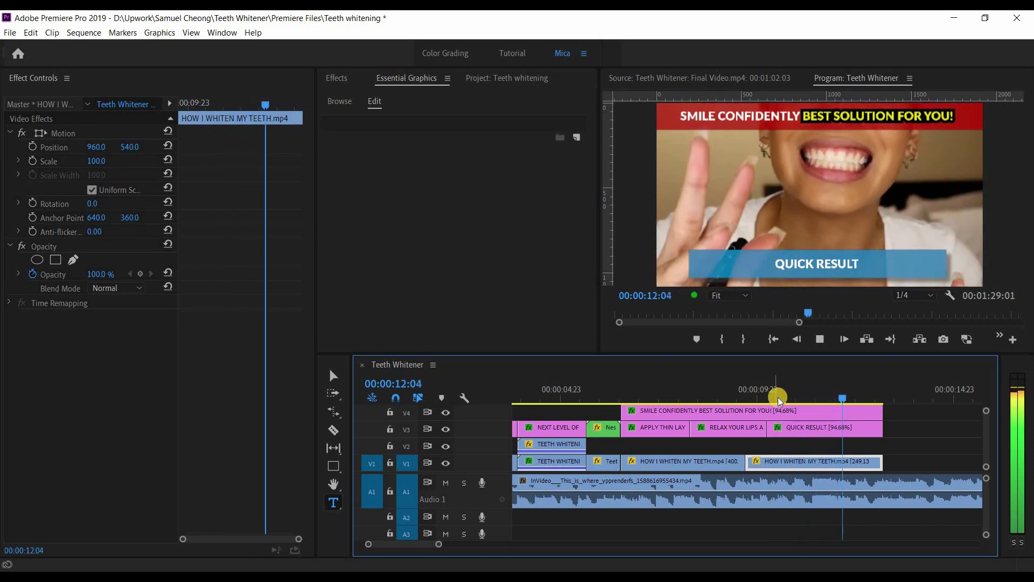
Cut the V1, V3 and V4 clips at 00:00:12:12, delete the pieces after the cut and play back the ending
{"action": "left_click", "coordinate": [856, 462]}
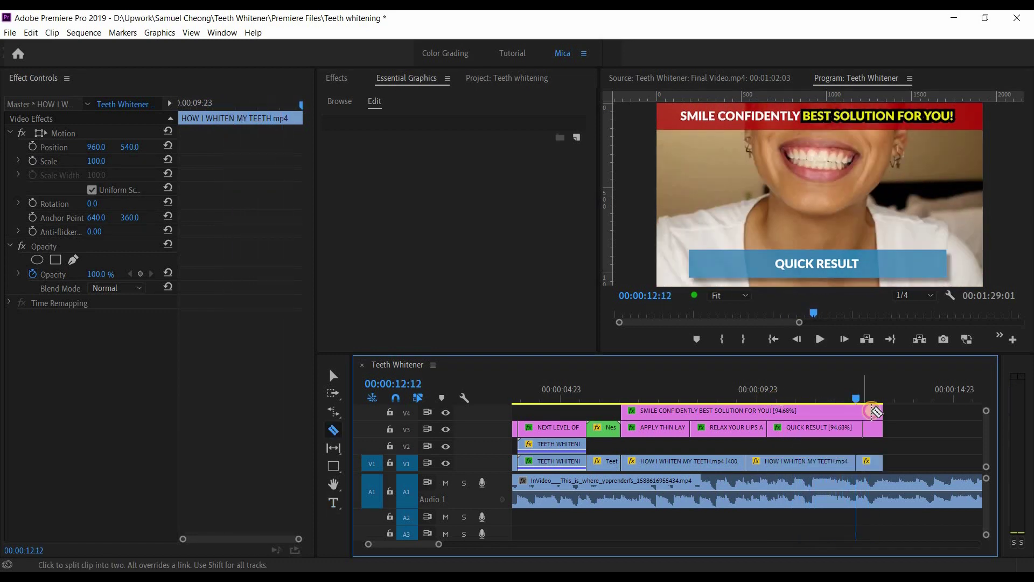
{"action": "left_click", "coordinate": [872, 412]}
{"action": "left_click", "coordinate": [871, 429]}
{"action": "key", "text": "v"}
{"action": "left_click", "coordinate": [870, 412]}
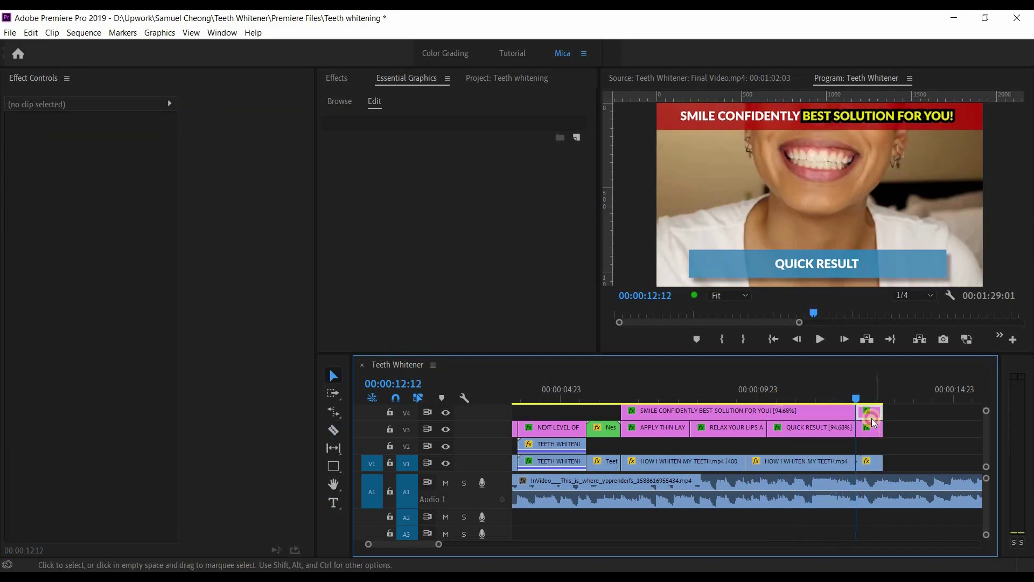
{"action": "key", "text": "Delete"}
{"action": "left_click", "coordinate": [870, 428]}
{"action": "key", "text": "Delete"}
{"action": "key", "text": "Delete"}
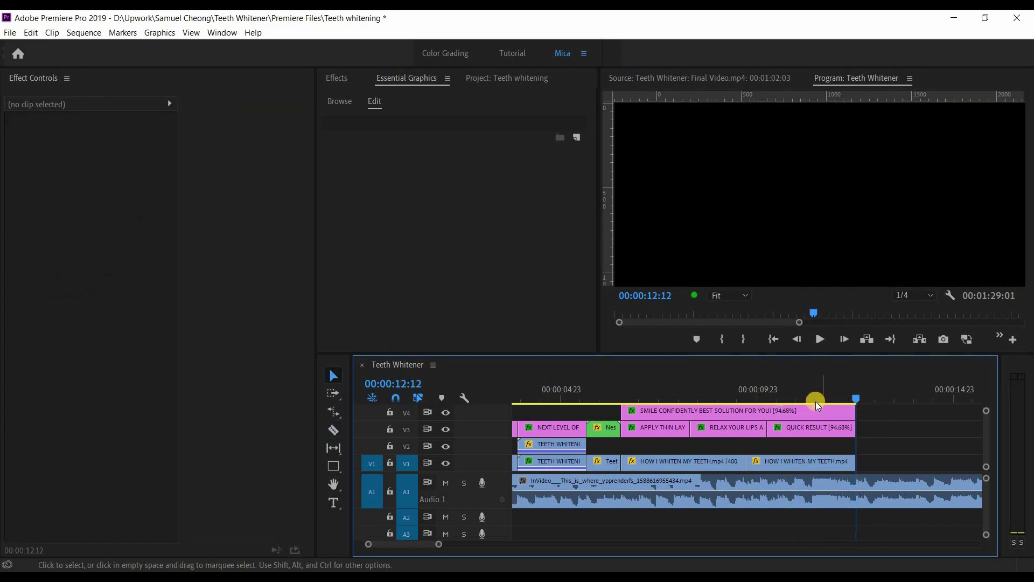
{"action": "left_click", "coordinate": [815, 398]}
{"action": "key", "text": "space"}
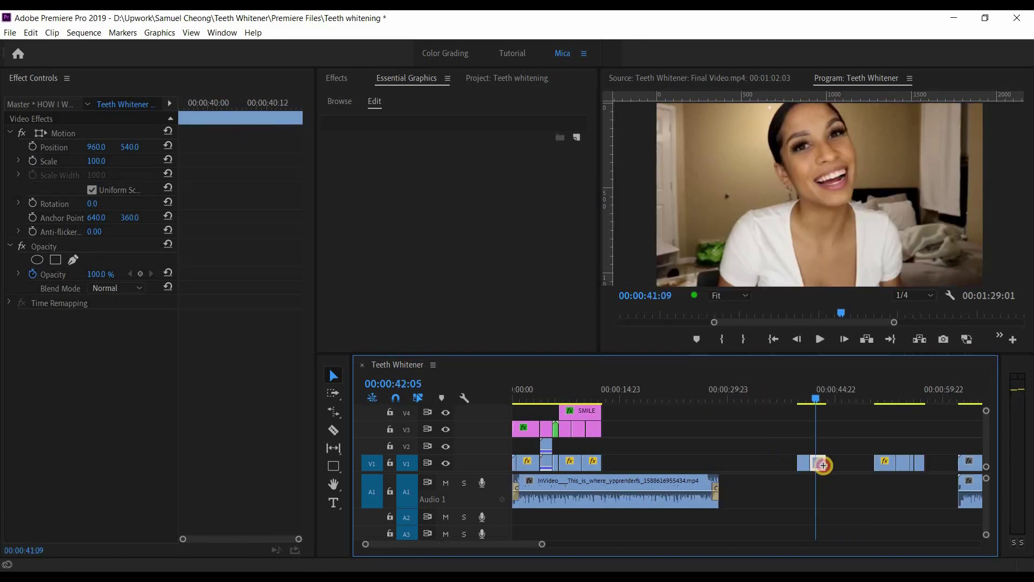
Move the two V1 clips near 00:00:40 to directly after the 00:00:12:12 cut and play them back
{"action": "left_click_drag", "start_coordinate": [805, 464], "coordinate": [658, 428]}
{"action": "scroll", "coordinate": [603, 455], "scroll_direction": "up", "scroll_amount": 5}
{"action": "left_click", "coordinate": [615, 392]}
{"action": "key", "text": "space"}
{"action": "left_click", "coordinate": [643, 392]}
Place a copy of the APPLY THIN LAYER title on V3 after the QUICK RESULT title and play the section
{"action": "left_click_drag", "start_coordinate": [691, 429], "coordinate": [679, 429]}
{"action": "scroll", "coordinate": [646, 431], "scroll_direction": "up", "scroll_amount": 1}
{"action": "left_click", "coordinate": [539, 392]}
{"action": "left_click_drag", "start_coordinate": [542, 429], "coordinate": [719, 429]}
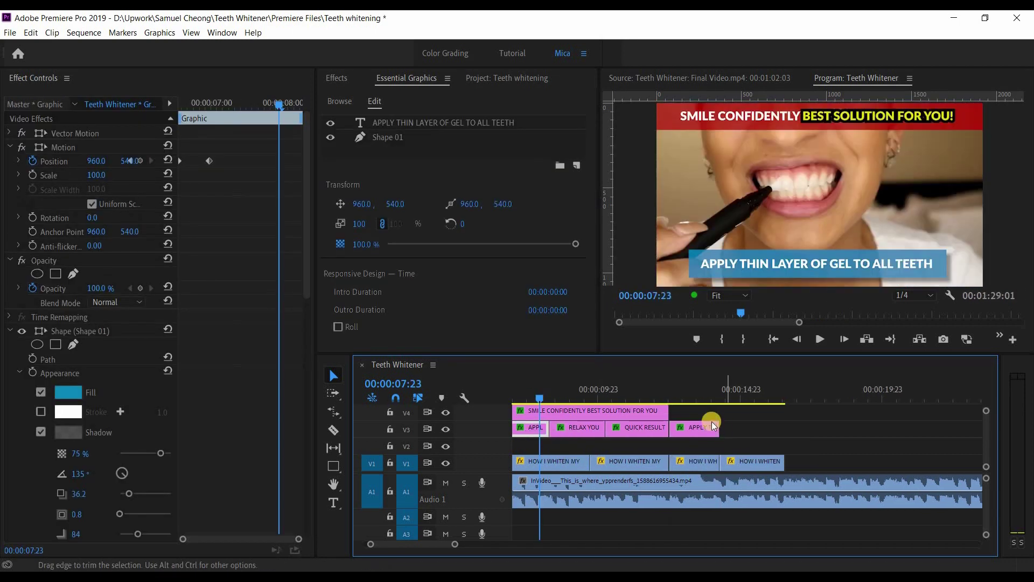
{"action": "scroll", "coordinate": [653, 395], "scroll_direction": "up", "scroll_amount": 1}
{"action": "left_click", "coordinate": [652, 394]}
{"action": "key", "text": "space"}
{"action": "key", "text": "space"}
Change the copied title's text to NOTICEABLE RESULT ANYTIME, matching the wording against the reference video
{"action": "double_click", "coordinate": [799, 264]}
{"action": "type", "text": "NOTICEABLE RESULT"}
{"action": "left_click", "coordinate": [734, 81]}
{"action": "left_click", "coordinate": [883, 269]}
{"action": "type", "text": "ANYTIME"}
Extend the NOTICEABLE RESULT ANYTIME title to 00:00:14:10 and play back its ending
{"action": "left_click", "coordinate": [729, 398]}
{"action": "left_click_drag", "start_coordinate": [721, 429], "coordinate": [728, 429]}
{"action": "left_click", "coordinate": [716, 399]}
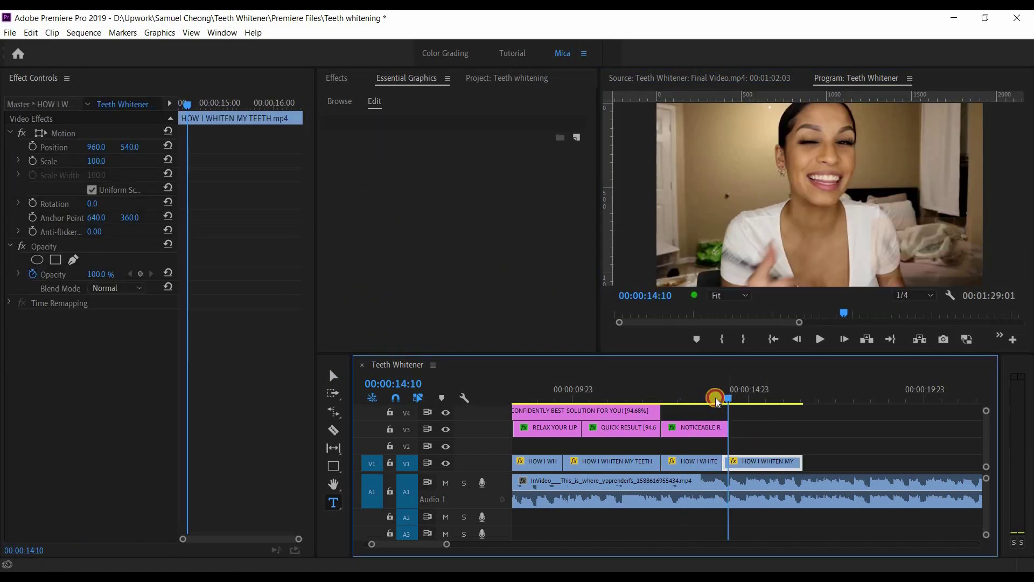
{"action": "key", "text": "space"}
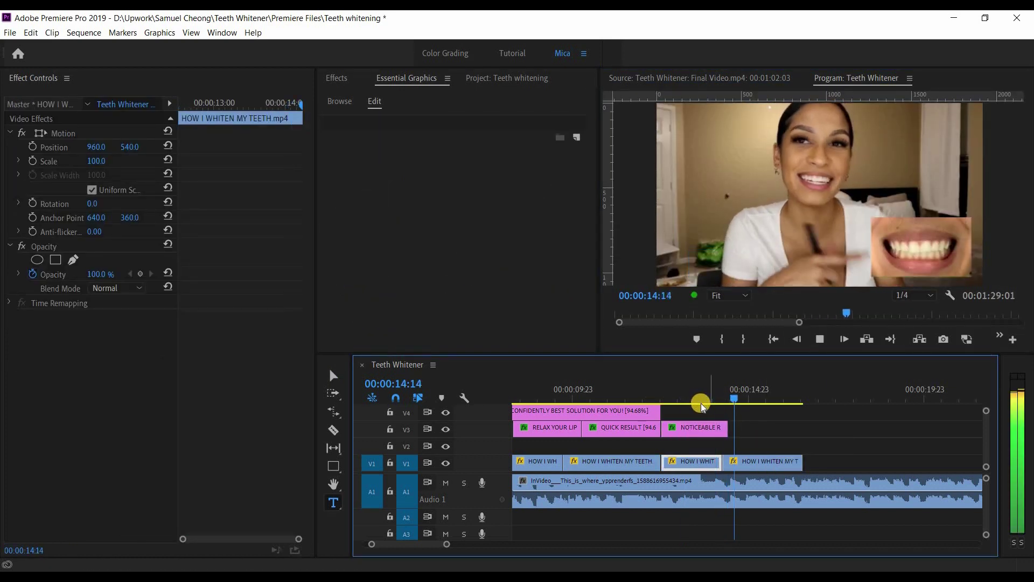
{"action": "left_click", "coordinate": [723, 401]}
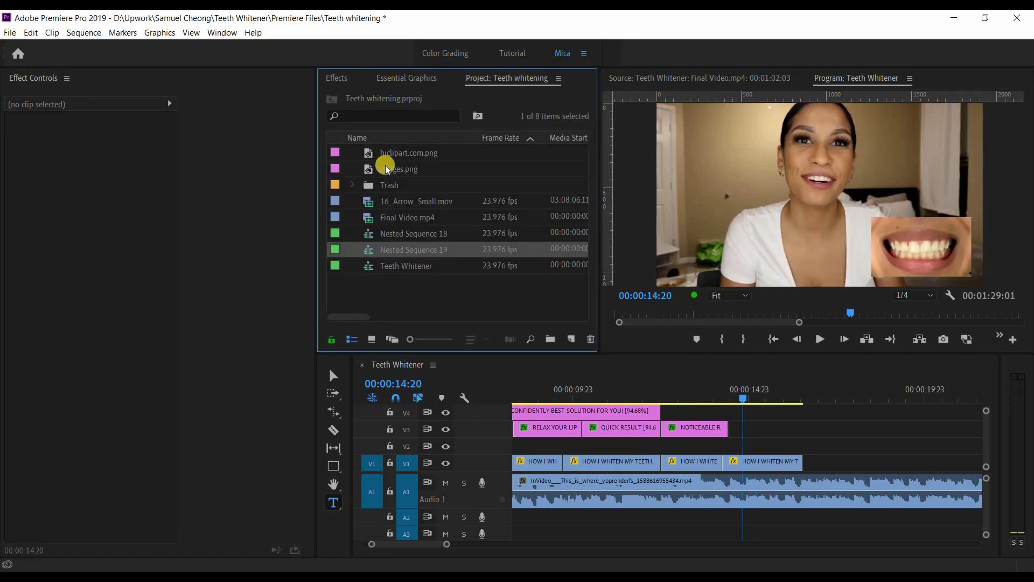
Add 16_Arrow_Small.mov to V3 right after the NOTICEABLE RESULT ANYTIME title, unlink it and delete its audio
{"action": "left_click_drag", "start_coordinate": [415, 201], "coordinate": [732, 429]}
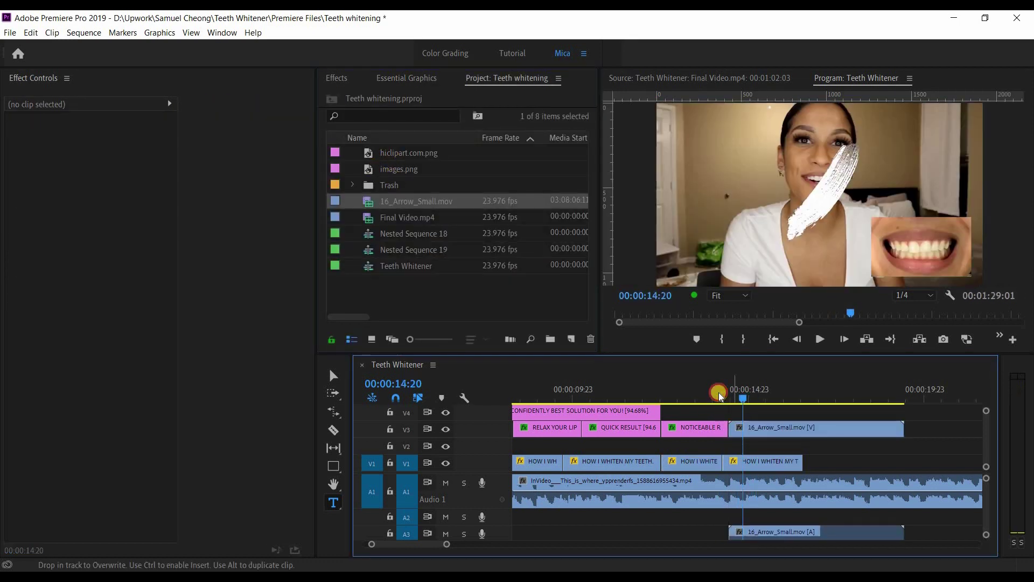
{"action": "left_click", "coordinate": [719, 394]}
{"action": "key", "text": "space"}
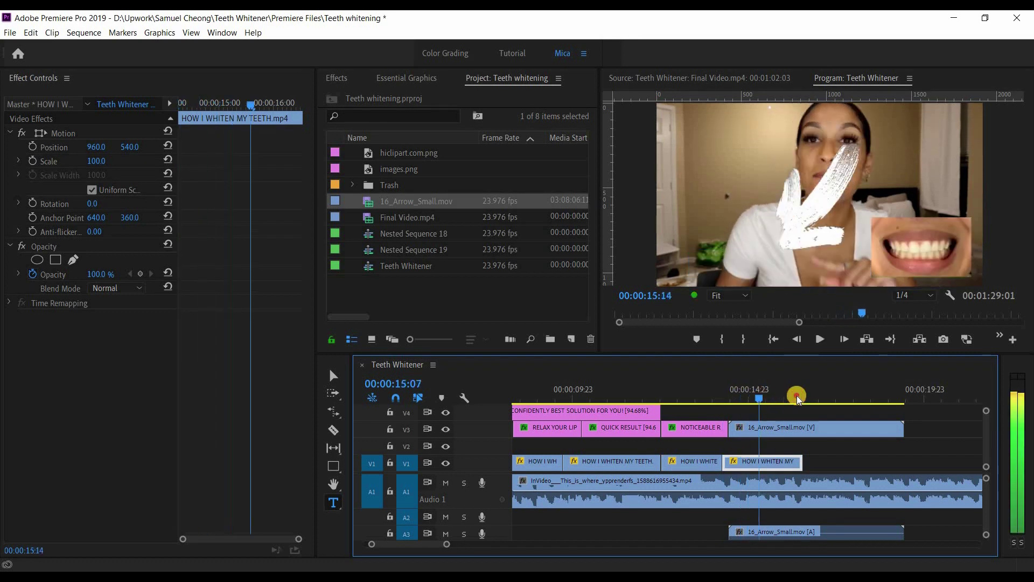
{"action": "left_click", "coordinate": [784, 429]}
{"action": "right_click", "coordinate": [786, 237]}
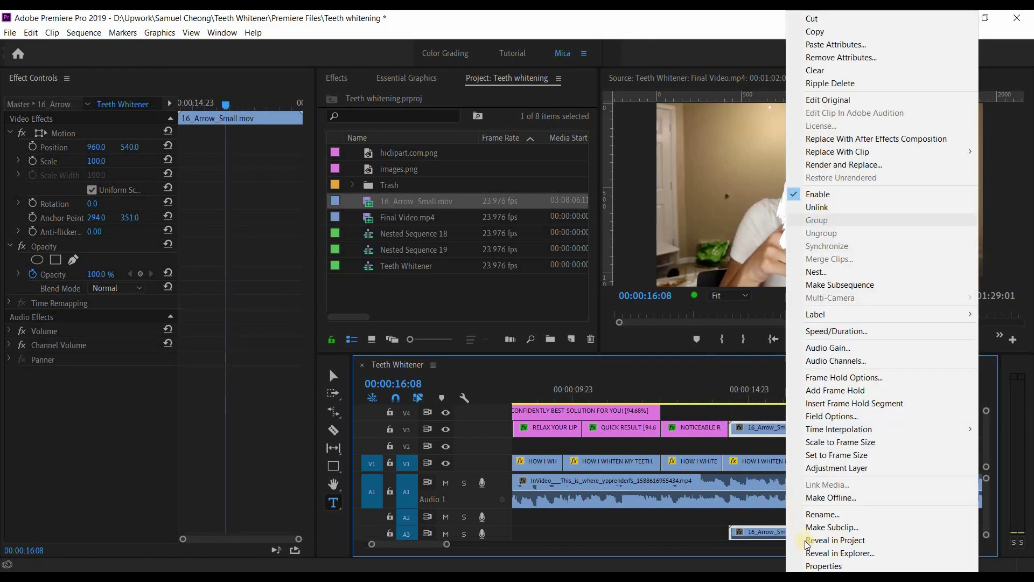
{"action": "left_click", "coordinate": [807, 213]}
{"action": "key", "text": "Delete"}
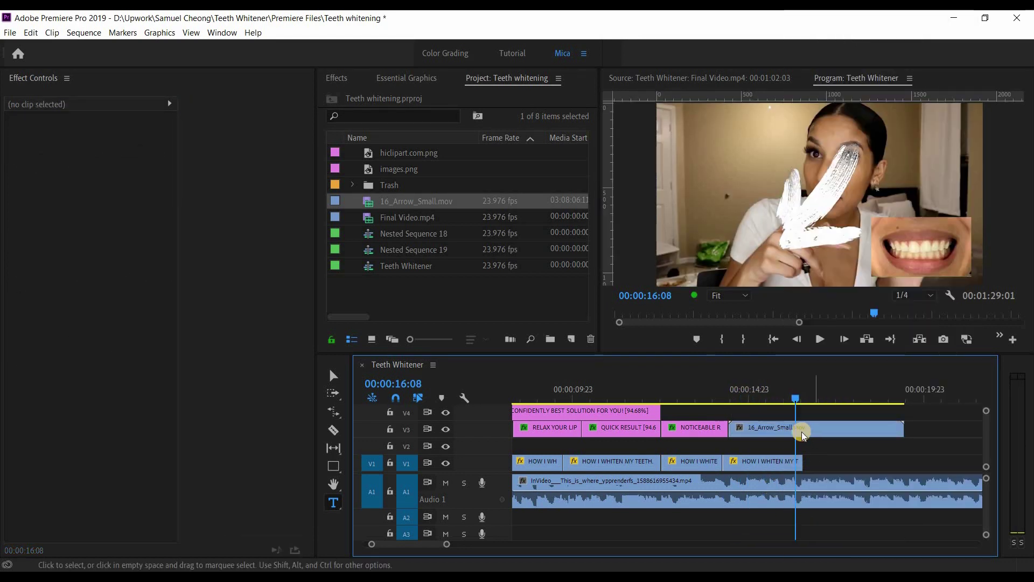
Cut the arrow clip at the end of the last V1 clip and delete the remainder
{"action": "key", "text": "c"}
{"action": "left_click", "coordinate": [840, 426]}
{"action": "left_click", "coordinate": [802, 428]}
{"action": "key", "text": "v"}
{"action": "key", "text": "Delete"}
Scale the arrow clip on V3 down to 51
{"action": "left_click_drag", "start_coordinate": [764, 394], "coordinate": [781, 397]}
{"action": "left_click", "coordinate": [770, 462]}
{"action": "left_click", "coordinate": [780, 429]}
{"action": "left_click_drag", "start_coordinate": [97, 161], "coordinate": [65, 160]}
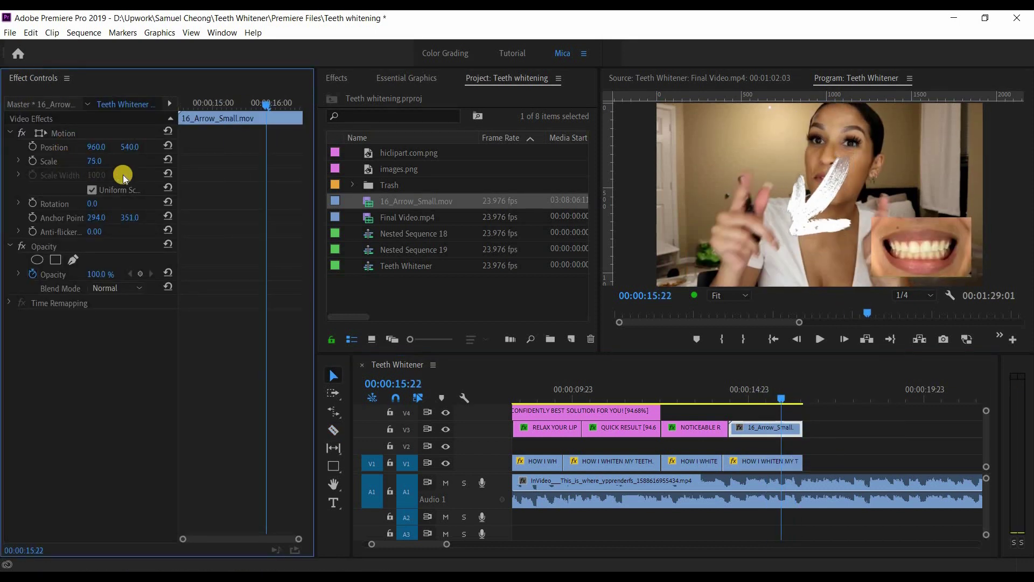
Find the Horizontal Flip effect and apply it to the arrow clip
{"action": "key", "text": "shift+7"}
{"action": "left_click", "coordinate": [392, 96]}
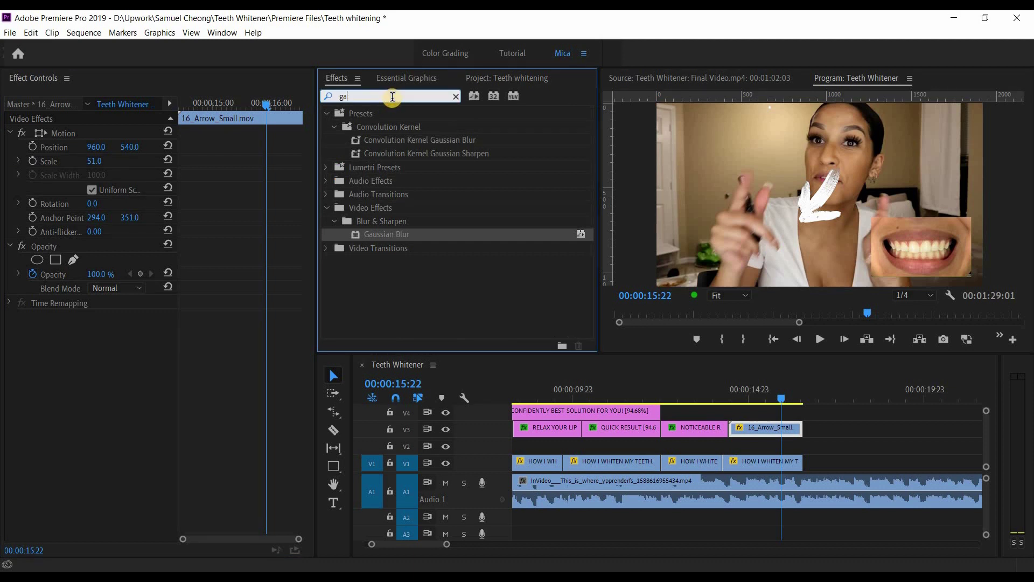
{"action": "key", "text": "BackSpace"}
{"action": "key", "text": "BackSpace"}
{"action": "key", "text": "BackSpace"}
{"action": "type", "text": "HORIZONTAL"}
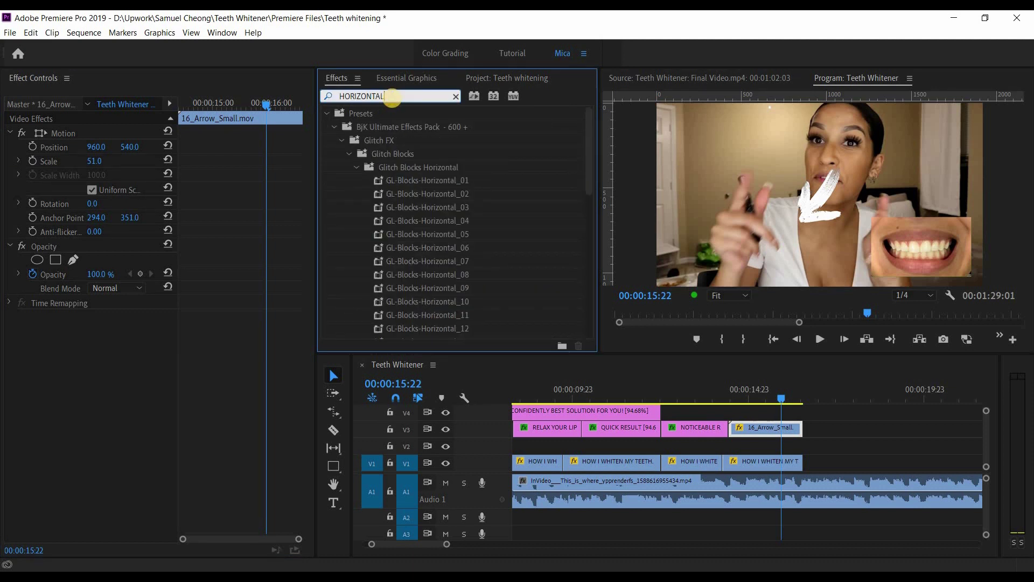
{"action": "type", "text": " FLI"}
{"action": "left_click_drag", "start_coordinate": [388, 194], "coordinate": [97, 285]}
Rotate the arrow to about -48°, place it beside the teeth inset pointing at it, and play the section
{"action": "left_click_drag", "start_coordinate": [96, 202], "coordinate": [62, 203]}
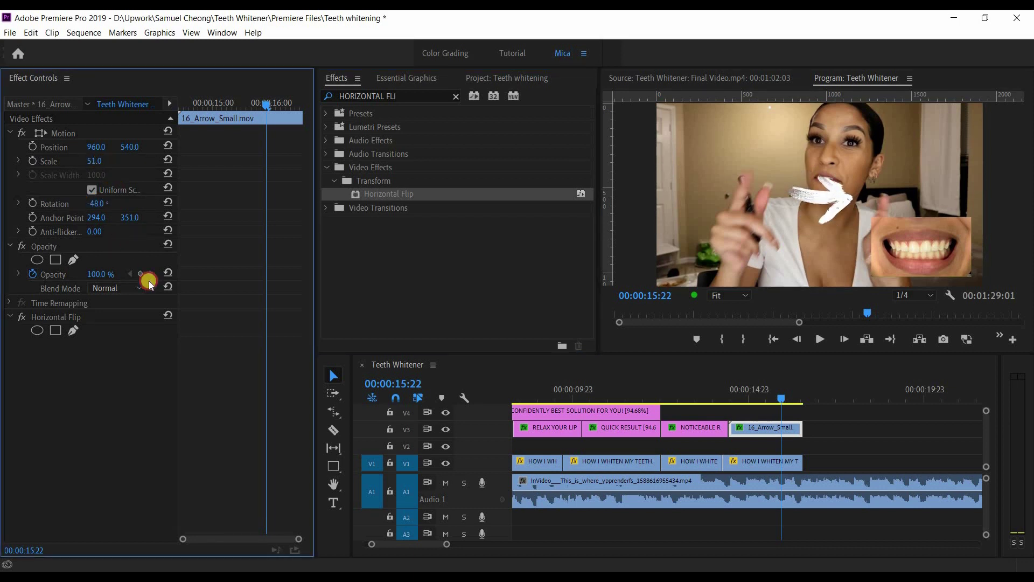
{"action": "left_click_drag", "start_coordinate": [149, 276], "coordinate": [314, 245]}
{"action": "left_click", "coordinate": [54, 147]}
{"action": "left_click_drag", "start_coordinate": [847, 226], "coordinate": [857, 255]}
{"action": "left_click", "coordinate": [717, 397]}
{"action": "key", "text": "space"}
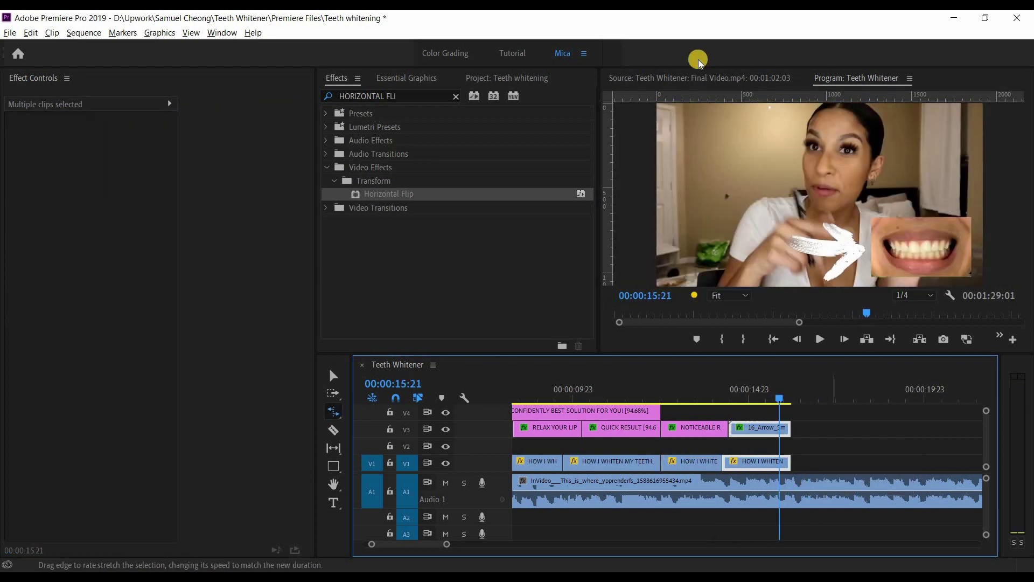
Move the remaining V1 clips directly after the arrow section and play them back
{"action": "key", "text": "minus"}
{"action": "key", "text": "minus"}
{"action": "left_click", "coordinate": [712, 79]}
{"action": "left_click", "coordinate": [705, 393]}
{"action": "scroll", "coordinate": [705, 394], "scroll_direction": "down", "scroll_amount": 1}
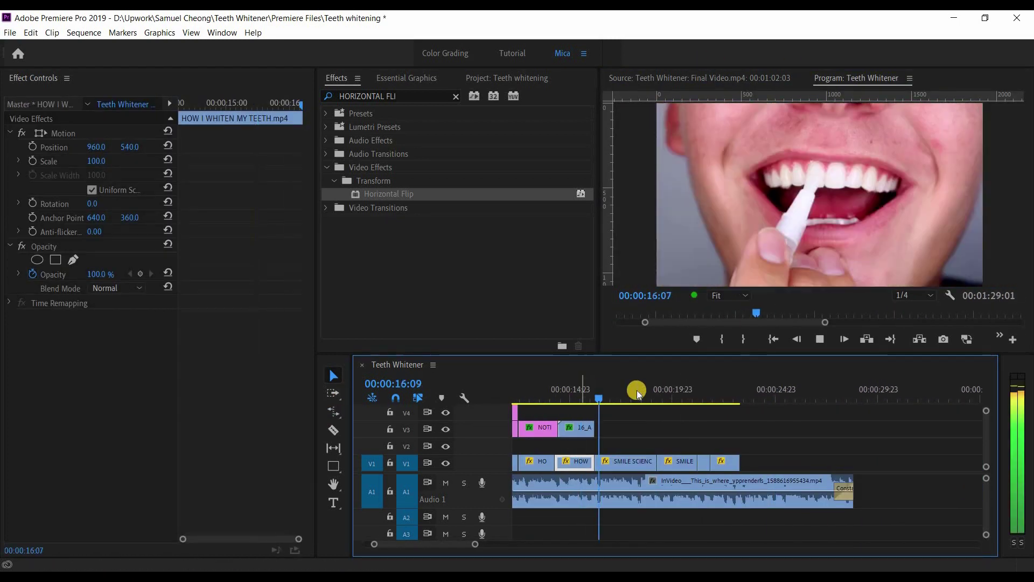
{"action": "key", "text": "space"}
Copy the NOTICEABLE RESULT ANYTIME title onto V3 after the arrow clip and compare the section with the reference video
{"action": "left_click", "coordinate": [551, 396]}
{"action": "left_click_drag", "start_coordinate": [535, 428], "coordinate": [658, 431]}
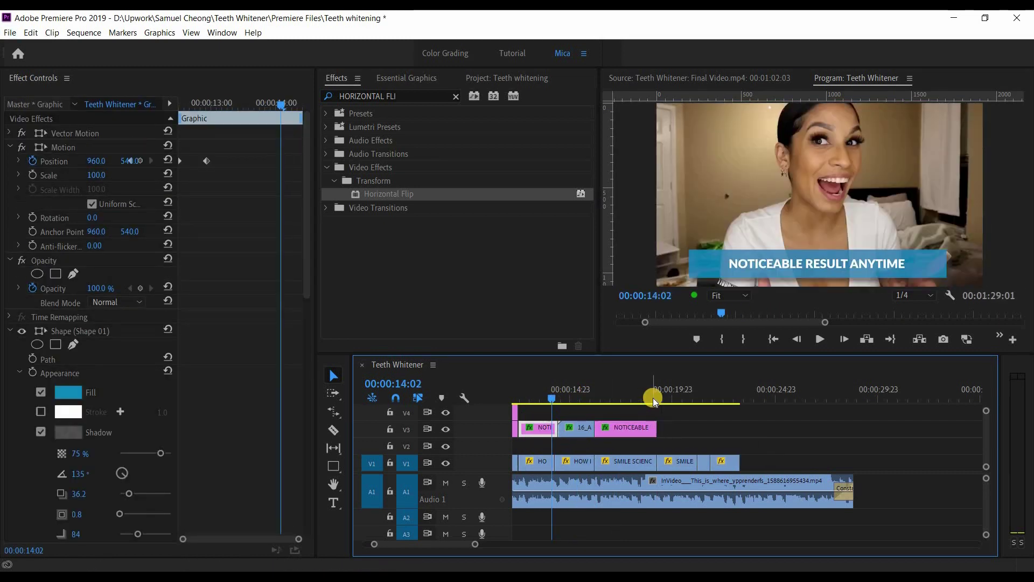
{"action": "left_click_drag", "start_coordinate": [586, 398], "coordinate": [587, 396]}
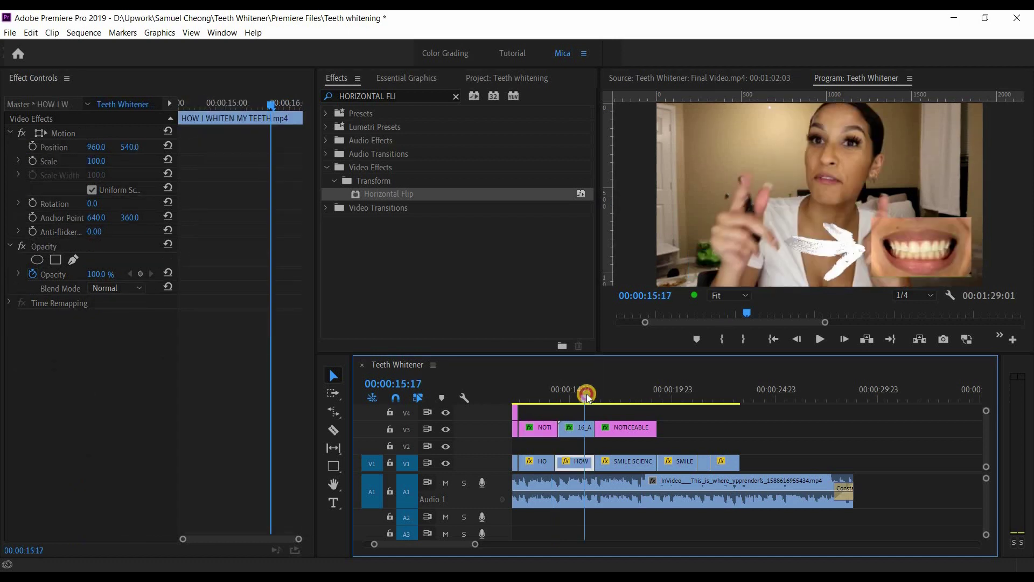
{"action": "left_click", "coordinate": [700, 78]}
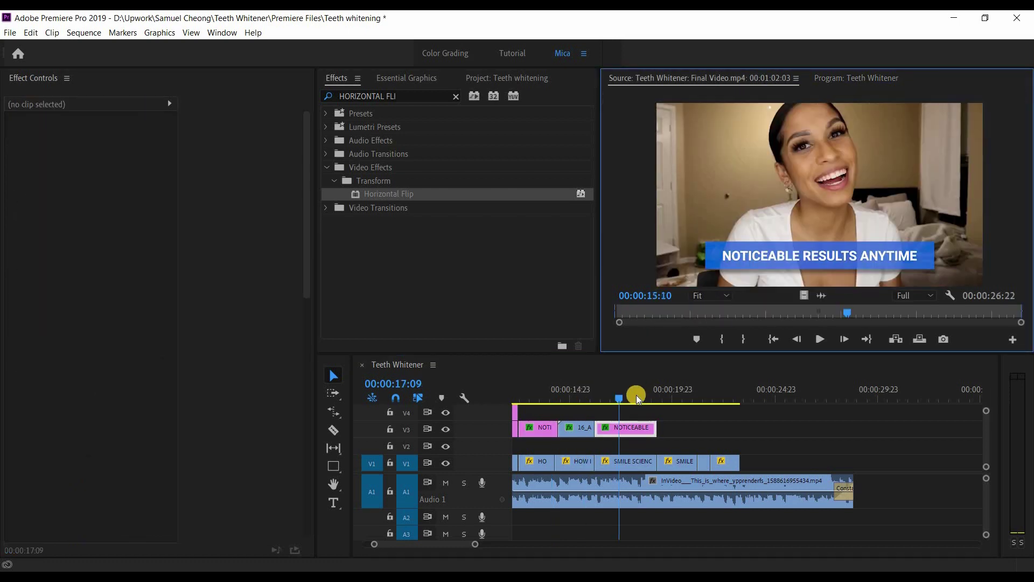
{"action": "left_click", "coordinate": [600, 398]}
Add another title copy on V3 after the first one and change the first copy's text to JUST APPLY IT
{"action": "left_click_drag", "start_coordinate": [619, 401], "coordinate": [690, 433]}
{"action": "left_click", "coordinate": [638, 433]}
{"action": "key", "text": "space"}
{"action": "key", "text": "space"}
{"action": "double_click", "coordinate": [801, 263]}
{"action": "type", "text": "JUST APPLY IT"}
Change the last V3 title's text to AND LET IT DO THE MAGIC
{"action": "left_click", "coordinate": [665, 401]}
{"action": "left_click", "coordinate": [697, 428]}
{"action": "double_click", "coordinate": [807, 265]}
{"action": "type", "text": "AND LET IT"}
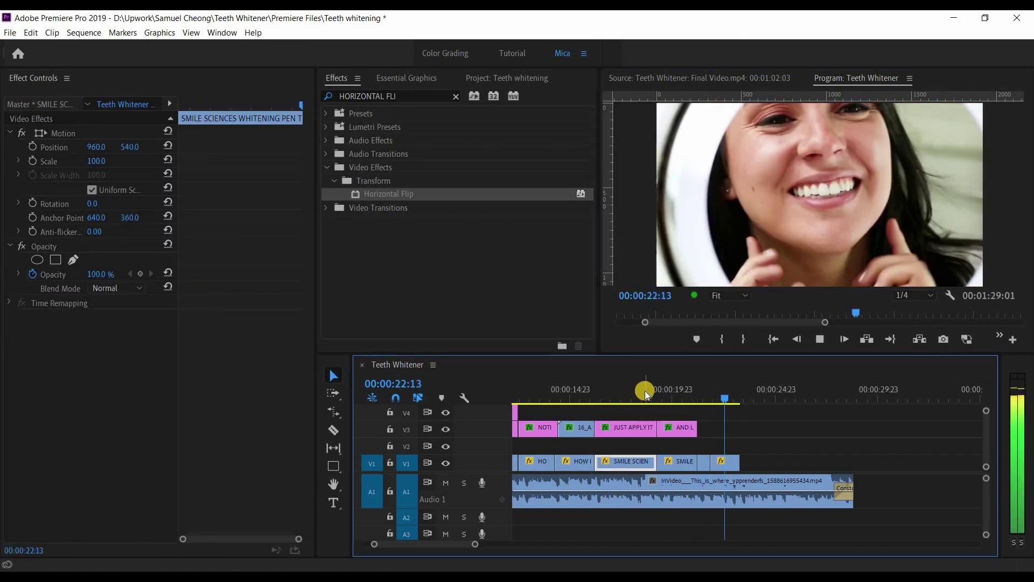
Duplicate the Tooth Whitening Pen clip after the last title onto V2 and scale the V1 copy to 209
{"action": "left_click", "coordinate": [703, 389]}
{"action": "left_click", "coordinate": [706, 463]}
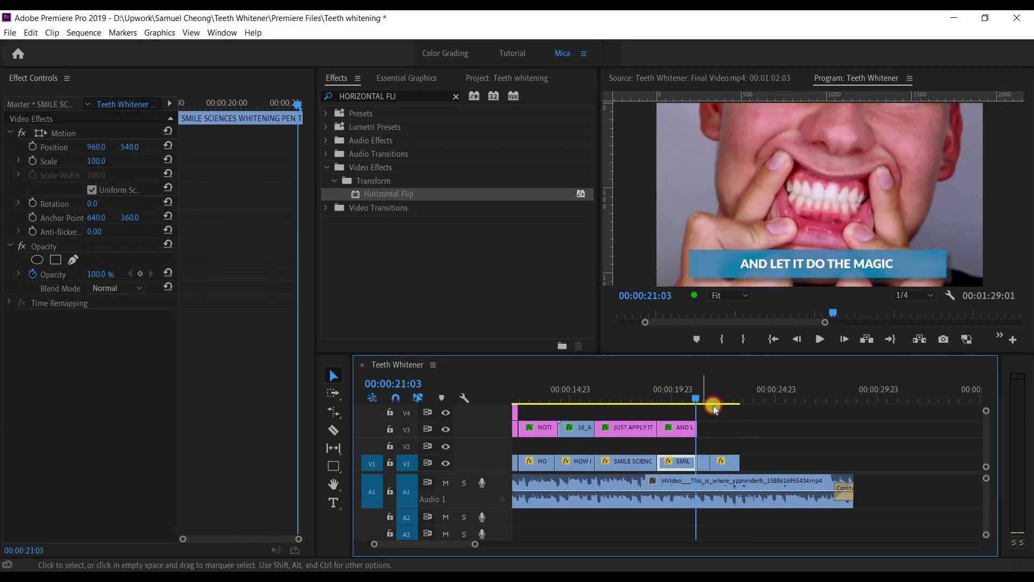
{"action": "left_click", "coordinate": [711, 455]}
{"action": "left_click_drag", "start_coordinate": [707, 457], "coordinate": [705, 448]}
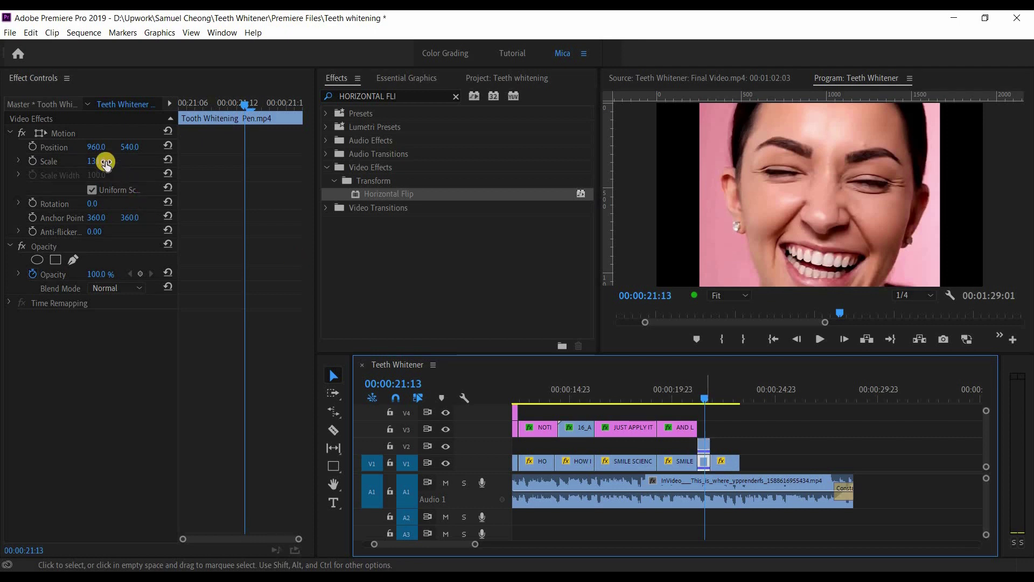
{"action": "left_click_drag", "start_coordinate": [101, 160], "coordinate": [143, 160]}
Apply Gaussian Blur to the enlarged V1 clip with a blurriness of 90 and horizontal blur dimensions
{"action": "left_click", "coordinate": [419, 103]}
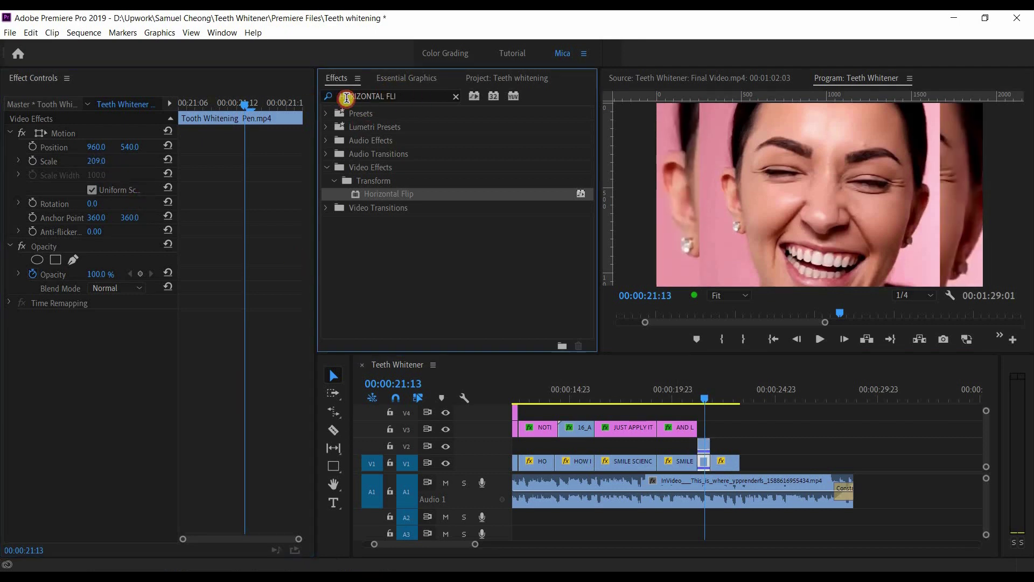
{"action": "type", "text": "GAUS"}
{"action": "left_click_drag", "start_coordinate": [96, 255], "coordinate": [99, 345]}
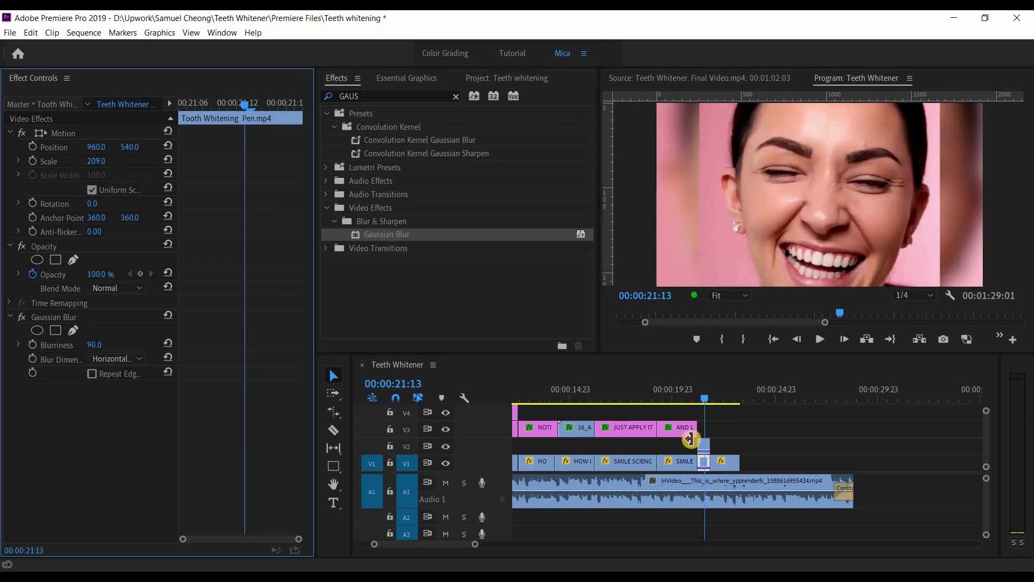
Play back the ending to check the blurred background clip and the audio timing
{"action": "left_click", "coordinate": [681, 390]}
{"action": "key", "text": "space"}
{"action": "left_click_drag", "start_coordinate": [738, 490], "coordinate": [779, 491]}
{"action": "key", "text": "space"}
{"action": "key", "text": "space"}
{"action": "left_click", "coordinate": [765, 478]}
Move all title, emoji and arrow clips up one track, leaving V3 empty
{"action": "left_click", "coordinate": [651, 395]}
{"action": "left_click_drag", "start_coordinate": [650, 393], "coordinate": [610, 397]}
{"action": "left_click_drag", "start_coordinate": [963, 409], "coordinate": [657, 401]}
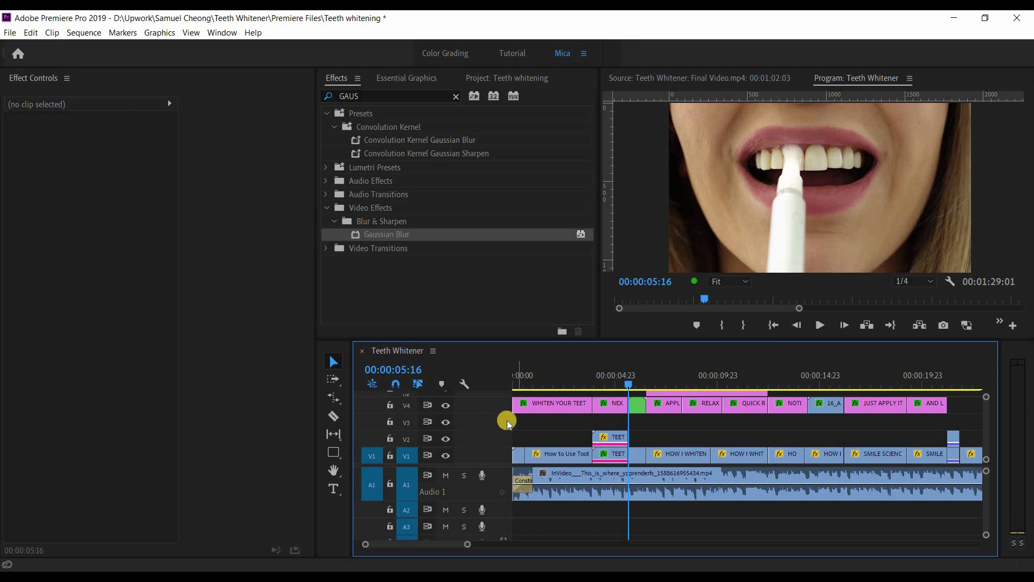
Compare the first title change with the reference and nest the stacked TEETH WHITENING PEN clips from V1 and V2
{"action": "left_click_drag", "start_coordinate": [631, 379], "coordinate": [561, 386]}
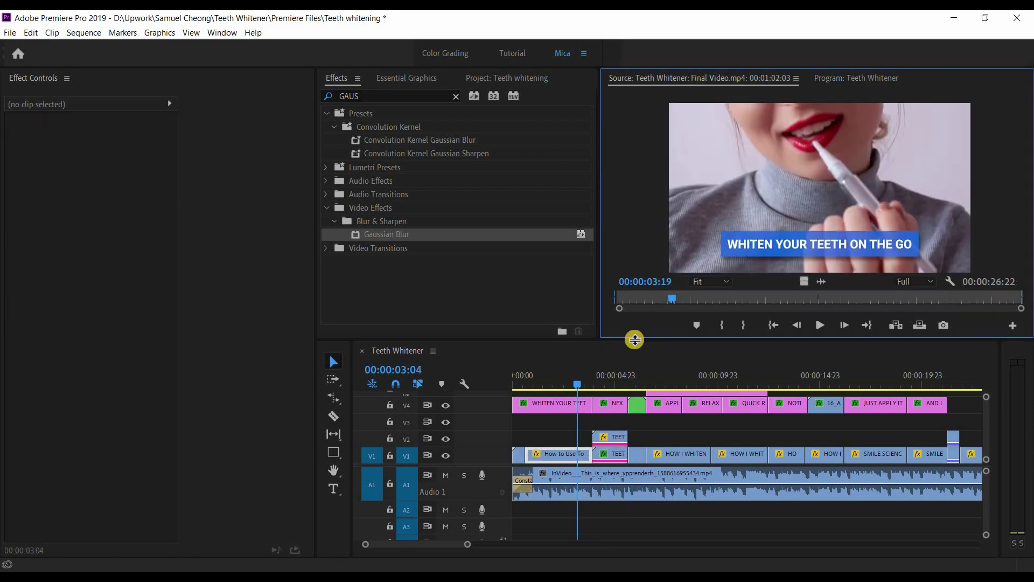
{"action": "mouse_move", "coordinate": [584, 383]}
{"action": "left_mouse_down"}
{"action": "mouse_move", "coordinate": [617, 390]}
{"action": "mouse_move", "coordinate": [600, 394]}
{"action": "left_mouse_up"}
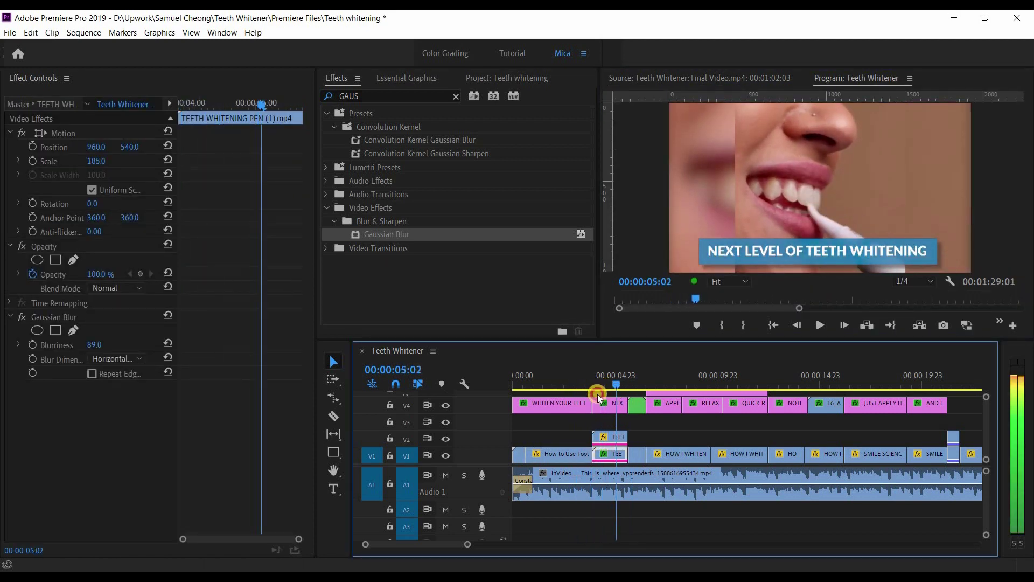
{"action": "left_click", "coordinate": [581, 394]}
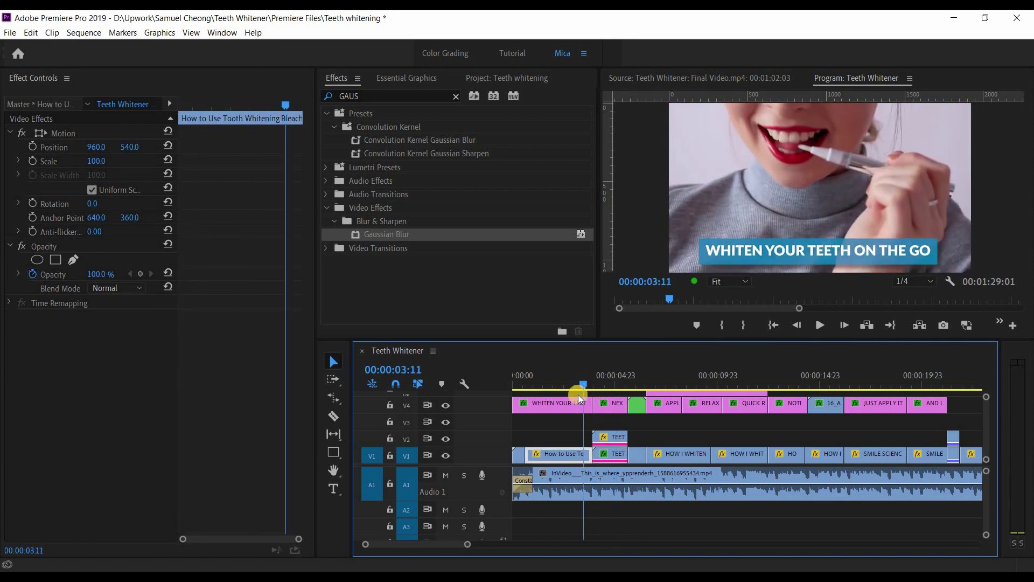
{"action": "left_click", "coordinate": [611, 461], "text": "shift"}
{"action": "right_click", "coordinate": [611, 461]}
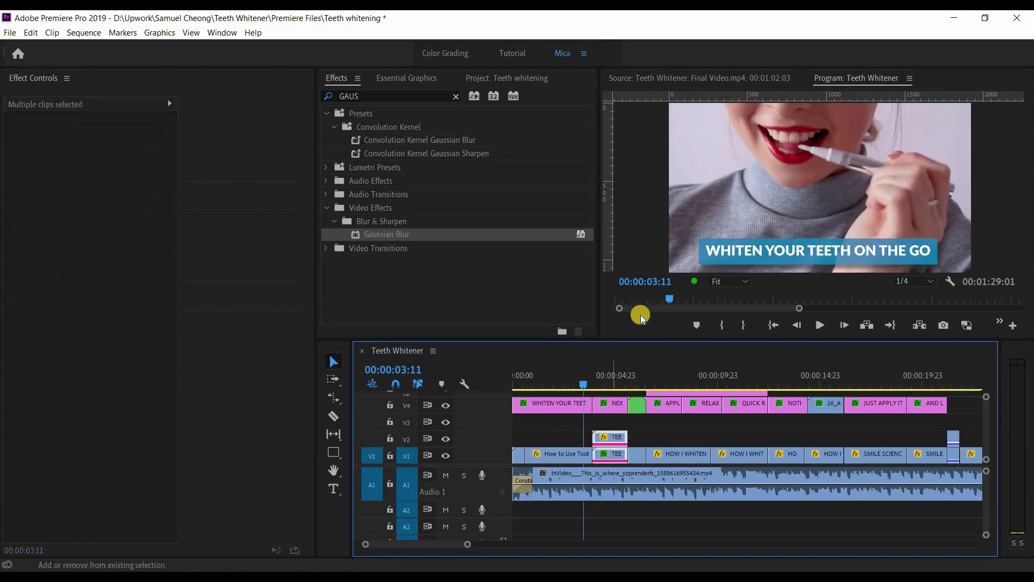
{"action": "left_click", "coordinate": [636, 315]}
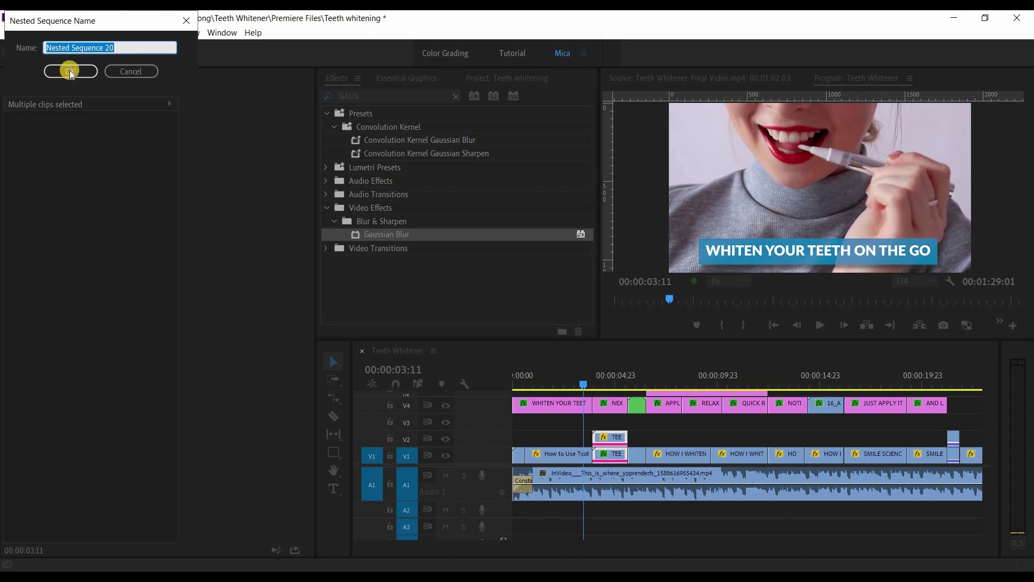
{"action": "key", "text": "Return"}
Cut the nested sequence at 00:00:04:08 and split a short piece off the end of the preceding V1 clip
{"action": "left_click_drag", "start_coordinate": [609, 390], "coordinate": [586, 399]}
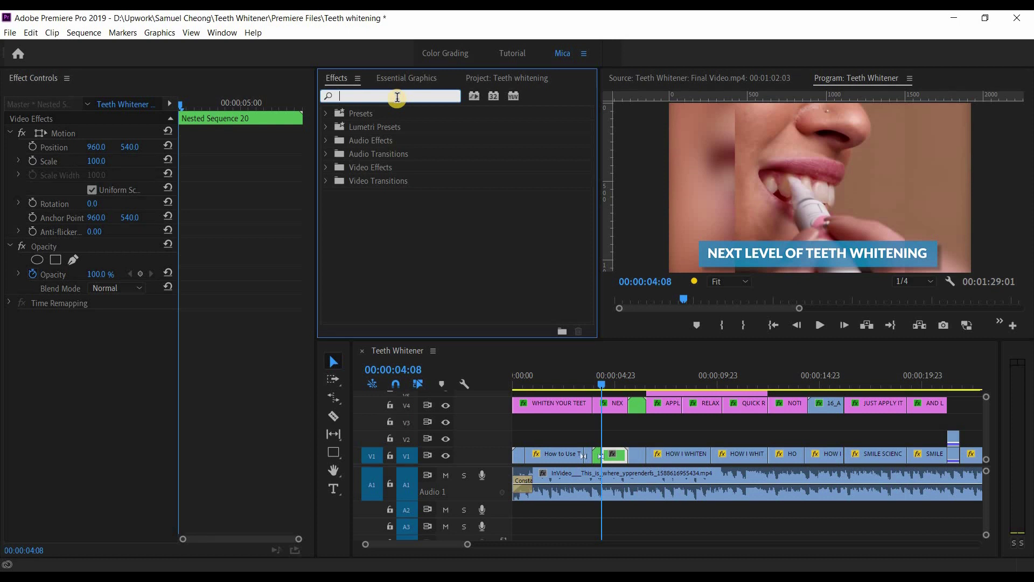
{"action": "left_click", "coordinate": [574, 379]}
{"action": "key", "text": "space"}
Apply the 1.Main preset to the short V1 pieces on both sides of the clip change and play them
{"action": "left_click_drag", "start_coordinate": [401, 141], "coordinate": [590, 455]}
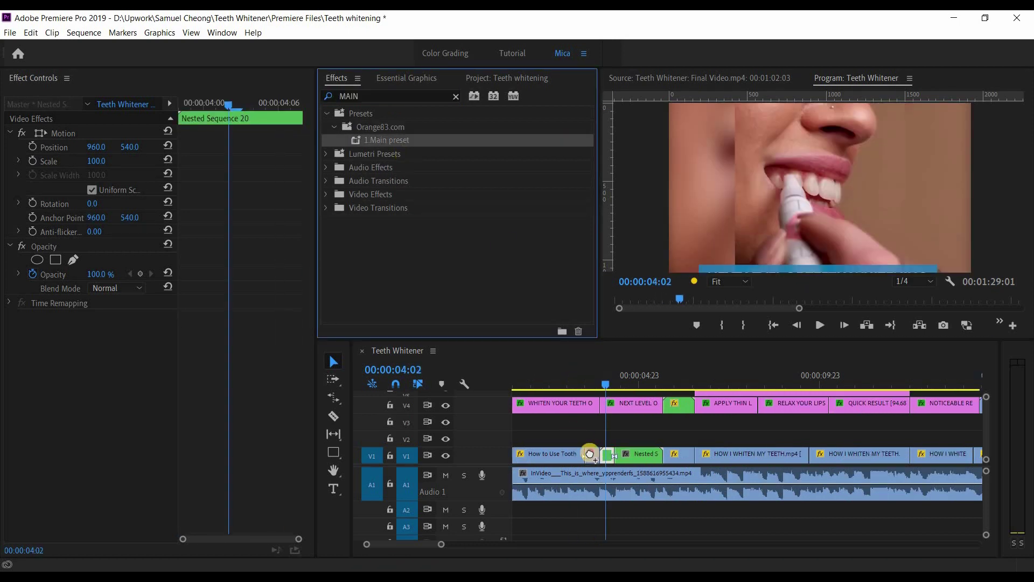
{"action": "left_click_drag", "start_coordinate": [399, 148], "coordinate": [591, 455]}
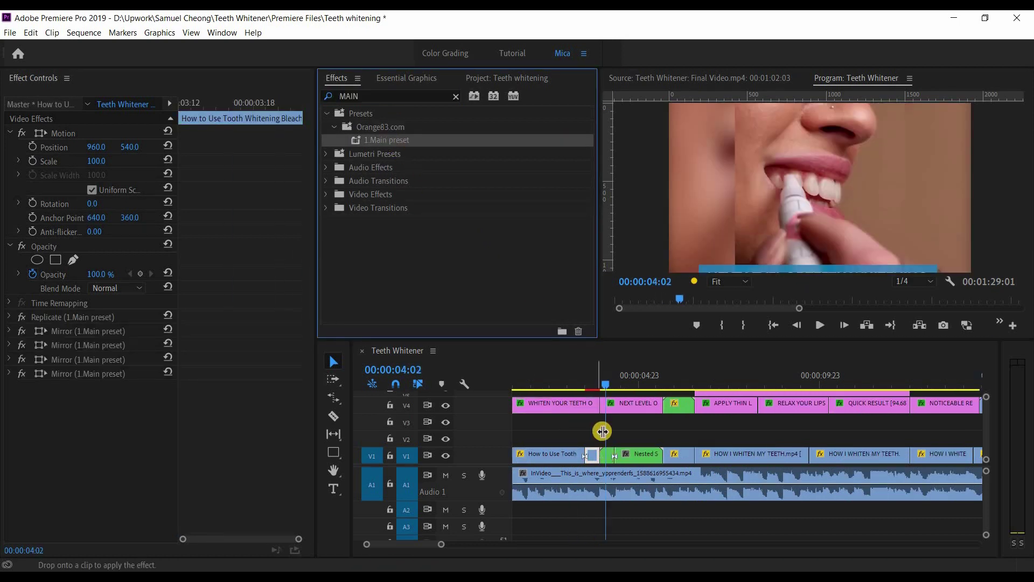
{"action": "left_click", "coordinate": [607, 456]}
{"action": "mouse_move", "coordinate": [587, 381]}
{"action": "left_mouse_down"}
{"action": "mouse_move", "coordinate": [614, 379]}
{"action": "mouse_move", "coordinate": [595, 383]}
{"action": "left_mouse_up"}
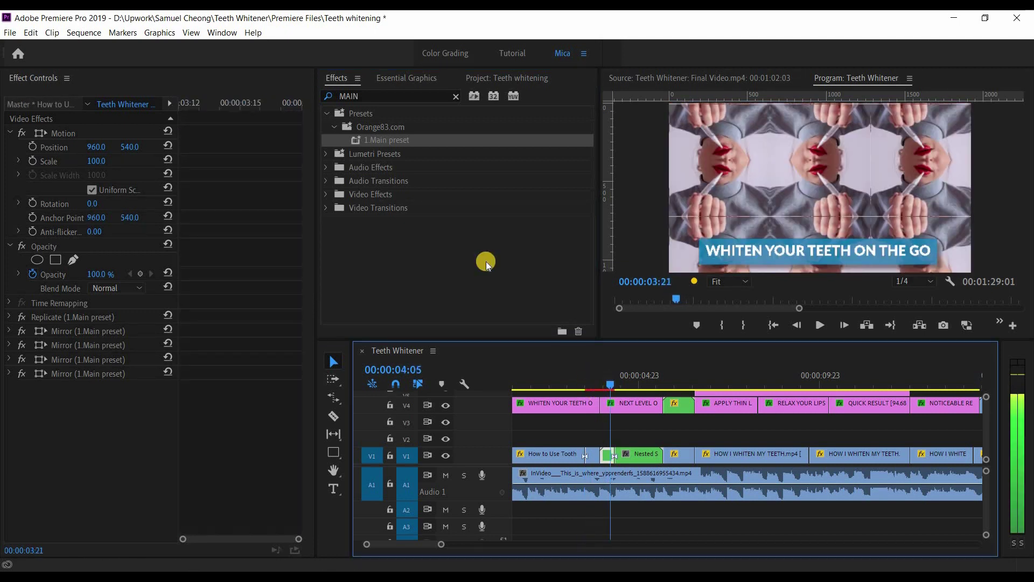
Clear the effects search and pick the Smooth Slide (Top to bottom) preset from Orange83.com's Transition pack #3
{"action": "left_click", "coordinate": [335, 127]}
{"action": "left_click", "coordinate": [334, 127]}
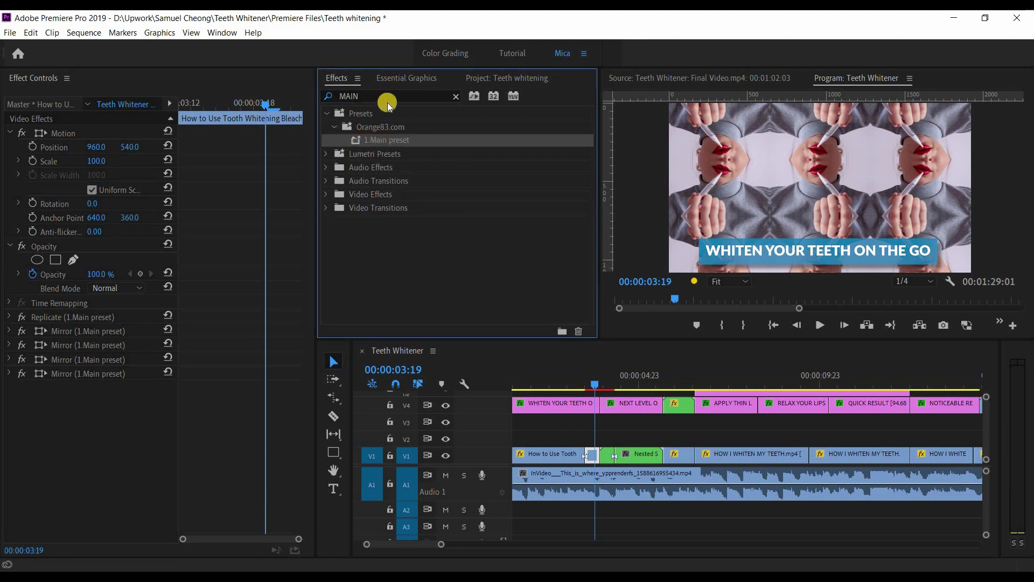
{"action": "left_click", "coordinate": [455, 96]}
{"action": "left_click", "coordinate": [341, 238]}
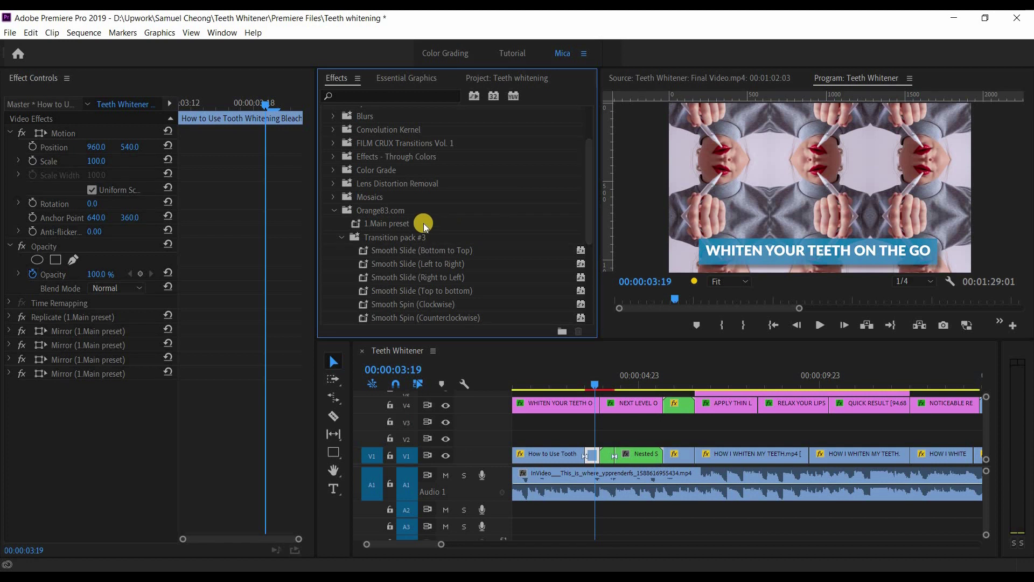
{"action": "left_click", "coordinate": [377, 249]}
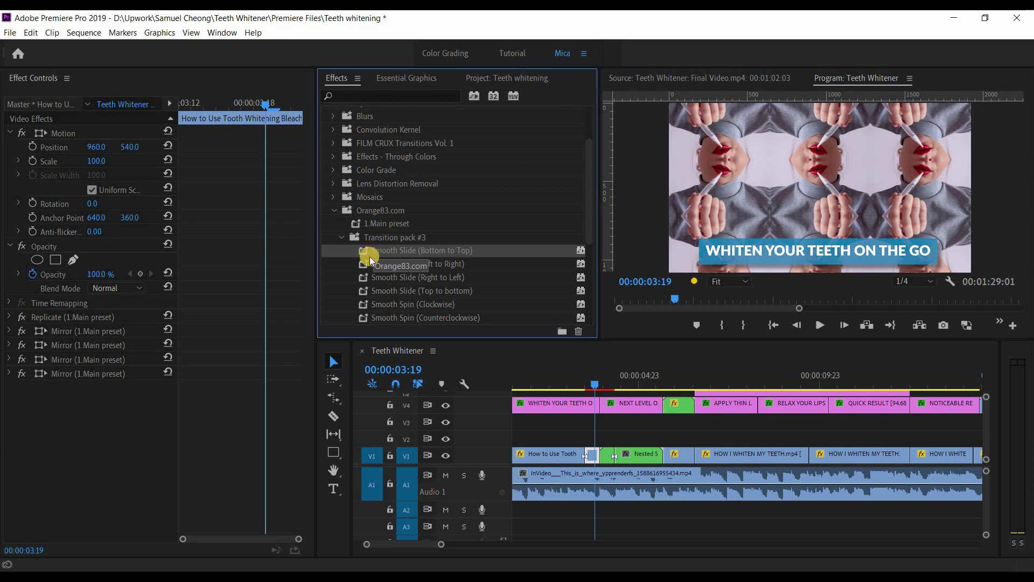
{"action": "scroll", "coordinate": [375, 257], "scroll_direction": "down", "scroll_amount": 2}
{"action": "left_click", "coordinate": [375, 258]}
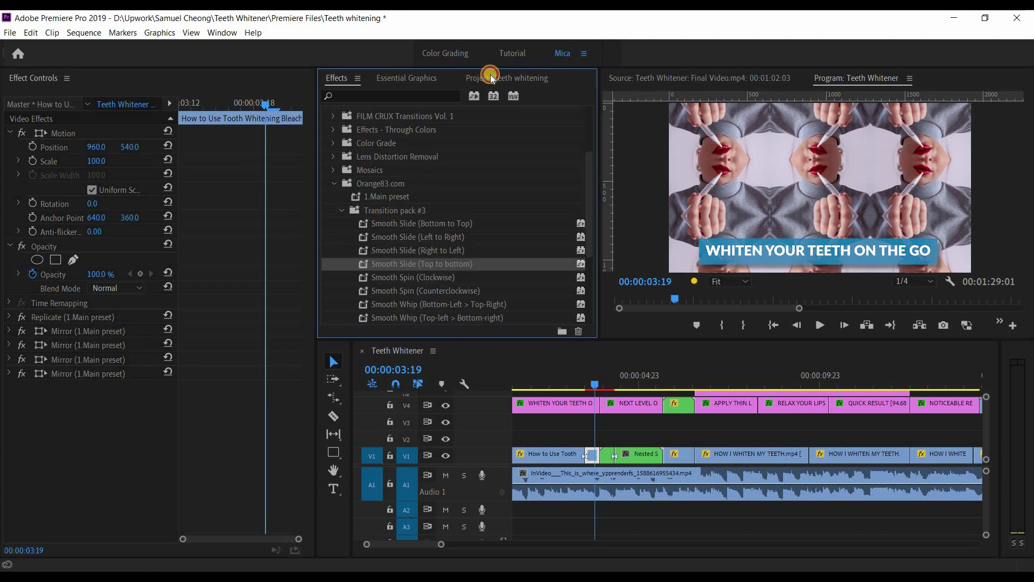
Place an Adjustment Layer on V3 over the first clip change, trim it to the short V1 pieces and apply Smooth Slide (Top to bottom)
{"action": "left_click", "coordinate": [491, 77]}
{"action": "left_click_drag", "start_coordinate": [410, 153], "coordinate": [566, 424]}
{"action": "key", "text": "c"}
{"action": "left_click", "coordinate": [562, 424]}
{"action": "key", "text": "v"}
{"action": "left_click", "coordinate": [582, 424]}
{"action": "key", "text": "Delete"}
{"action": "scroll", "coordinate": [547, 431], "scroll_direction": "up", "scroll_amount": 5}
{"action": "left_click", "coordinate": [337, 78]}
{"action": "left_click_drag", "start_coordinate": [410, 265], "coordinate": [411, 279]}
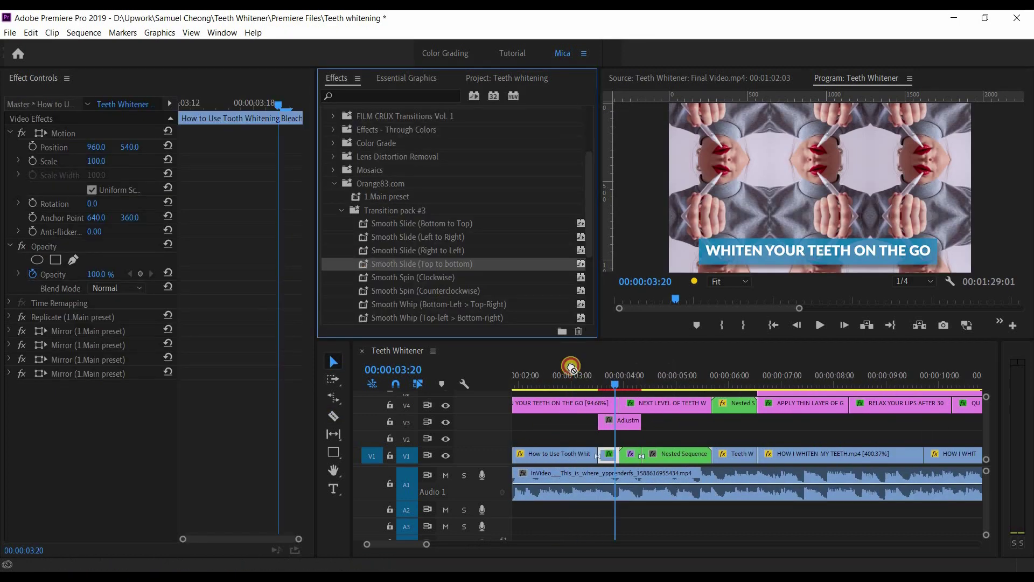
{"action": "left_click_drag", "start_coordinate": [604, 427], "coordinate": [604, 427]}
Play the slide transition at the first clip change
{"action": "left_click", "coordinate": [581, 382]}
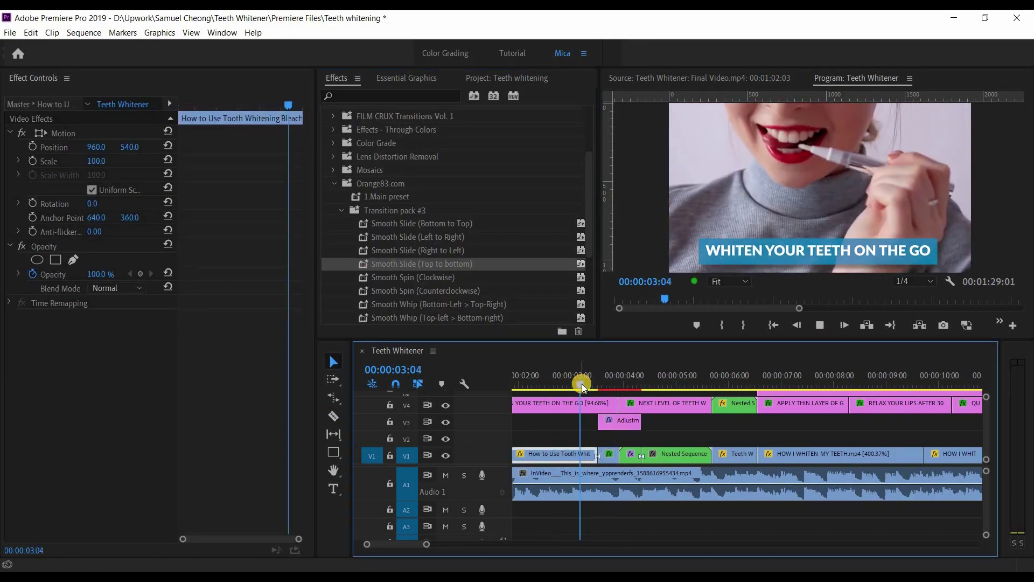
{"action": "key", "text": "space"}
{"action": "left_click", "coordinate": [558, 372]}
{"action": "key", "text": "space"}
{"action": "key", "text": "space"}
Check the reference video for its next transition and find the matching clip change before APPLY THIN LAYER OF GEL
{"action": "left_click", "coordinate": [698, 79]}
{"action": "left_click_drag", "start_coordinate": [715, 301], "coordinate": [732, 303]}
{"action": "left_click_drag", "start_coordinate": [770, 383], "coordinate": [730, 378]}
{"action": "key", "text": "shift+Right"}
{"action": "key", "text": "shift+Right"}
{"action": "key", "text": "shift+Right"}
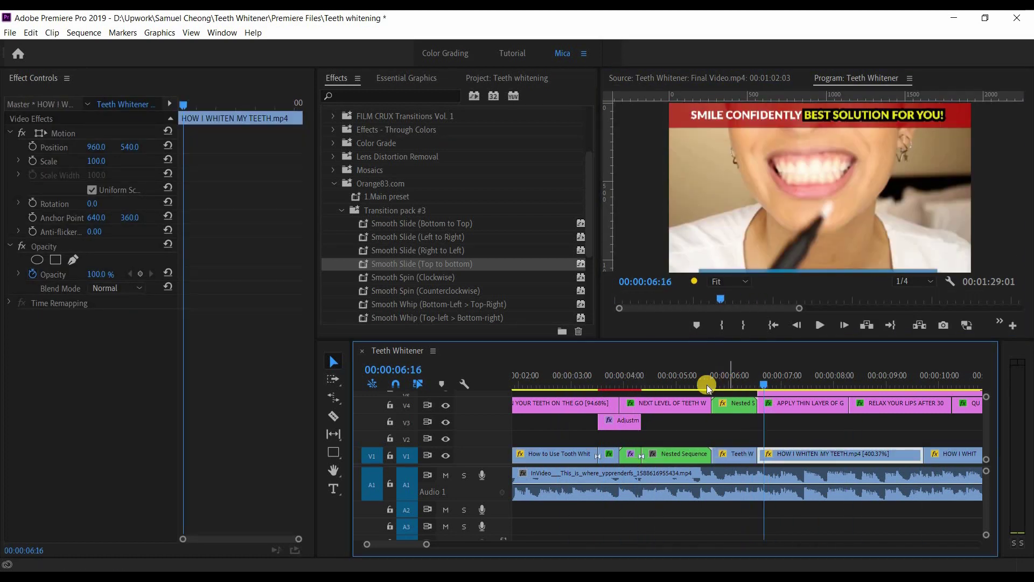
Split short pieces off the V1 clips on both sides of that change and copy the adjustment layer above them on V3
{"action": "key", "text": "shift+Left"}
{"action": "key", "text": "Right"}
{"action": "key", "text": "Right"}
{"action": "key", "text": "Right"}
{"action": "key", "text": "Left"}
{"action": "key", "text": "shift+Left"}
{"action": "key", "text": "Left"}
{"action": "key", "text": "ctrl+k"}
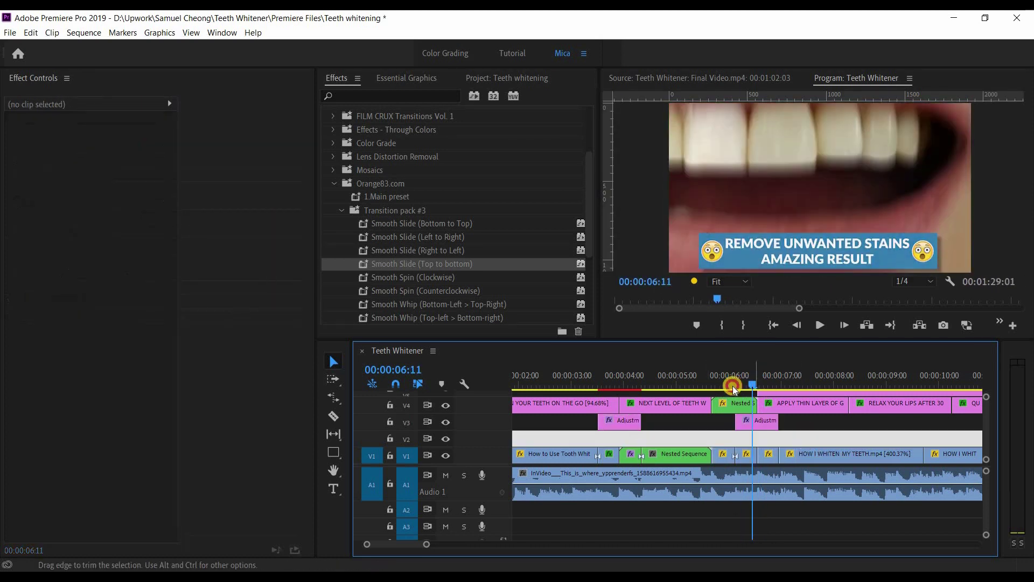
Apply the 1.Main preset to both short V1 pieces under the second adjustment layer and play the transition
{"action": "left_click_drag", "start_coordinate": [733, 385], "coordinate": [738, 383]}
{"action": "left_click", "coordinate": [740, 381]}
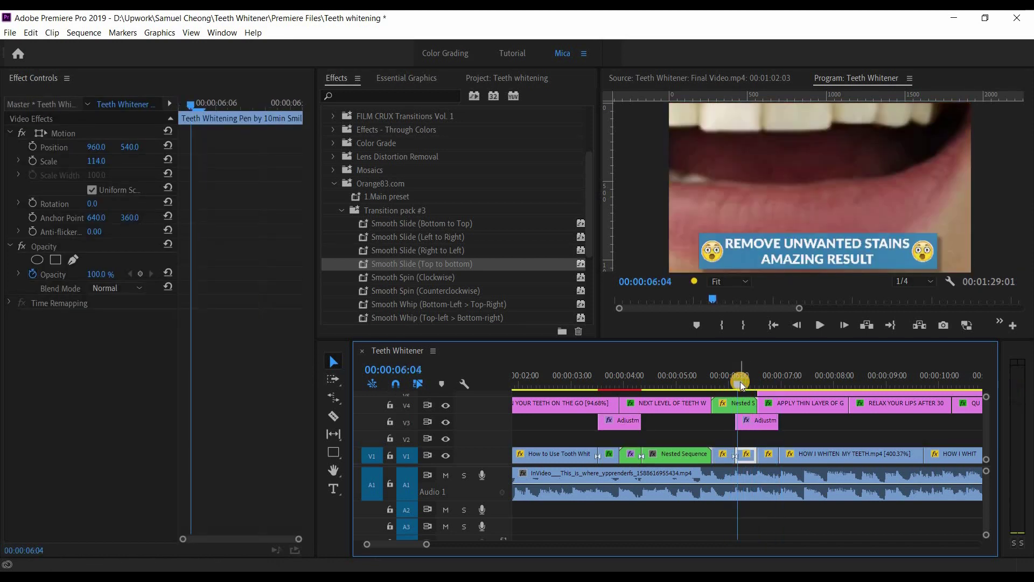
{"action": "key", "text": "space"}
{"action": "left_click_drag", "start_coordinate": [380, 198], "coordinate": [718, 393]}
{"action": "left_click_drag", "start_coordinate": [718, 393], "coordinate": [767, 453]}
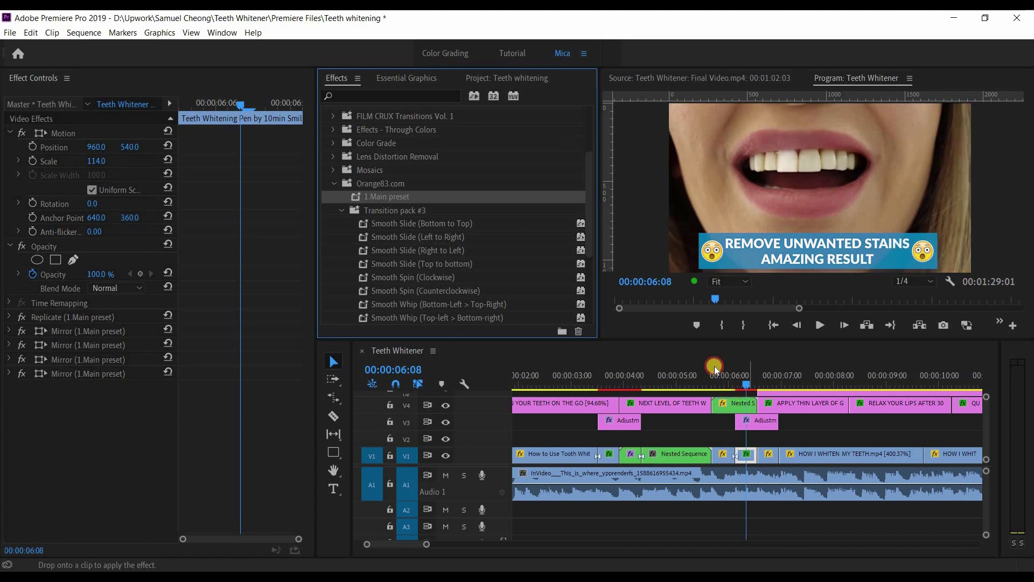
{"action": "left_click", "coordinate": [714, 370]}
{"action": "key", "text": "space"}
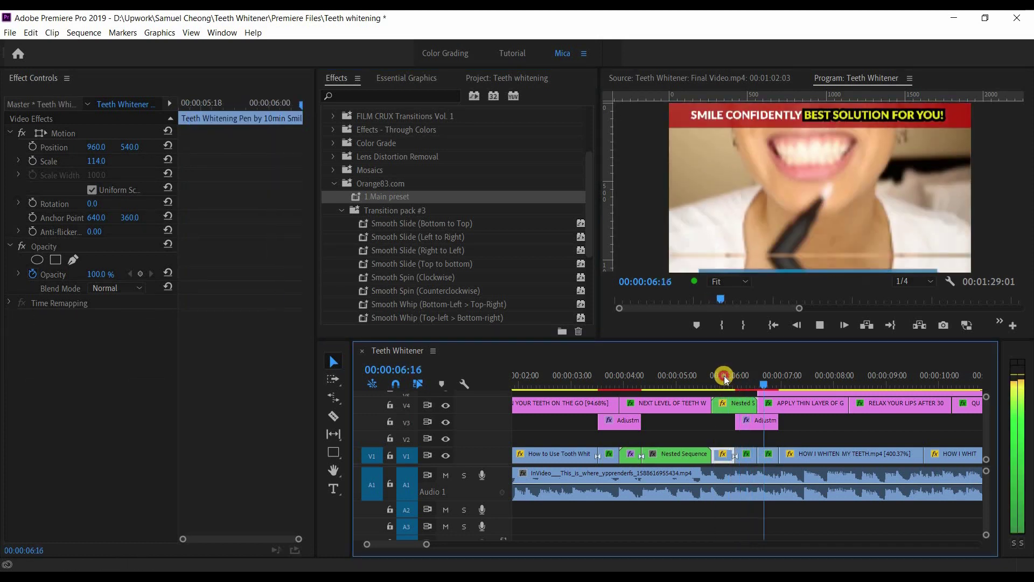
Review the clip change after the QUICK RESULT title and compare it with the reference video
{"action": "left_click", "coordinate": [724, 376]}
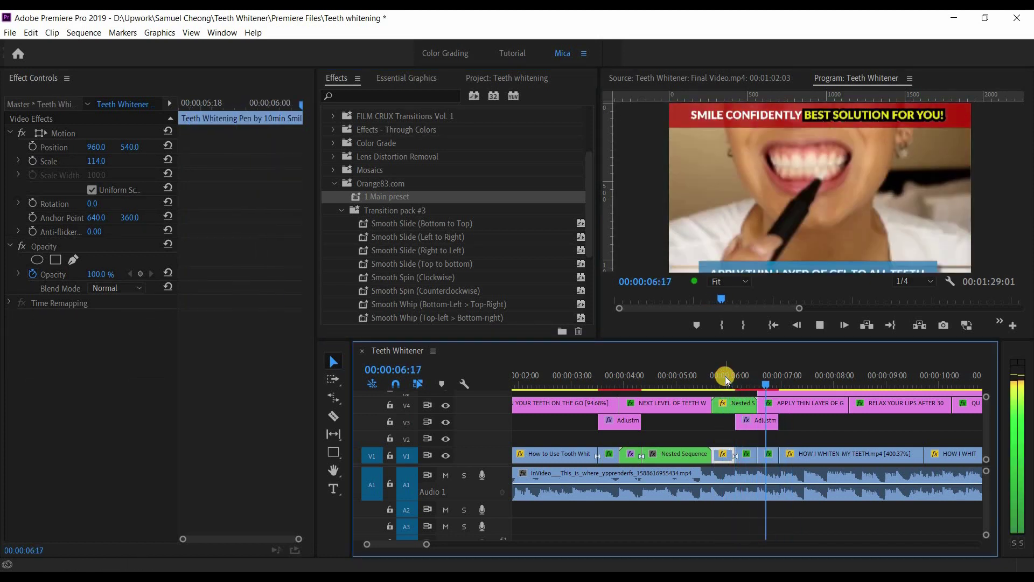
{"action": "left_click", "coordinate": [631, 382]}
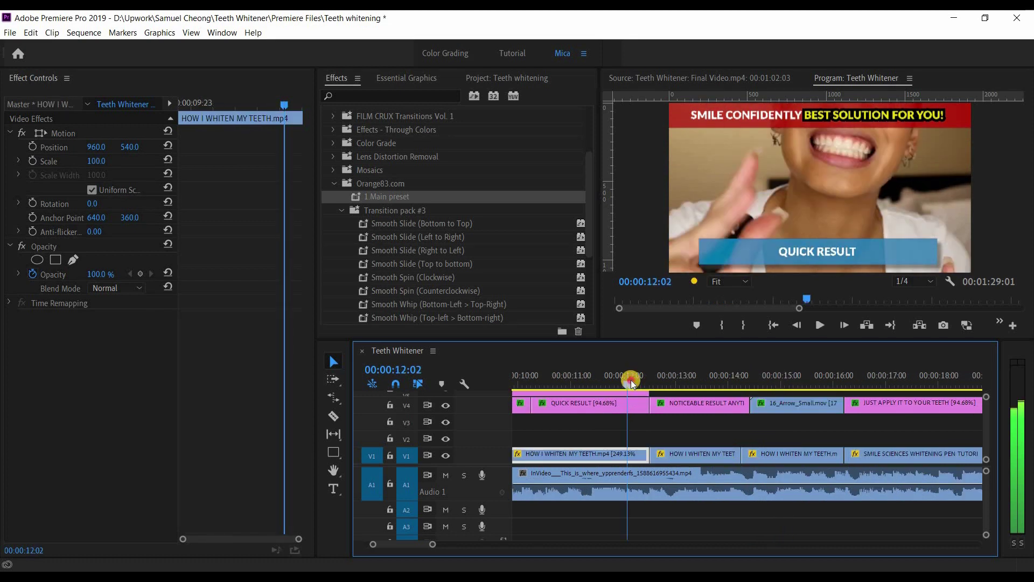
{"action": "left_click_drag", "start_coordinate": [631, 381], "coordinate": [644, 379]}
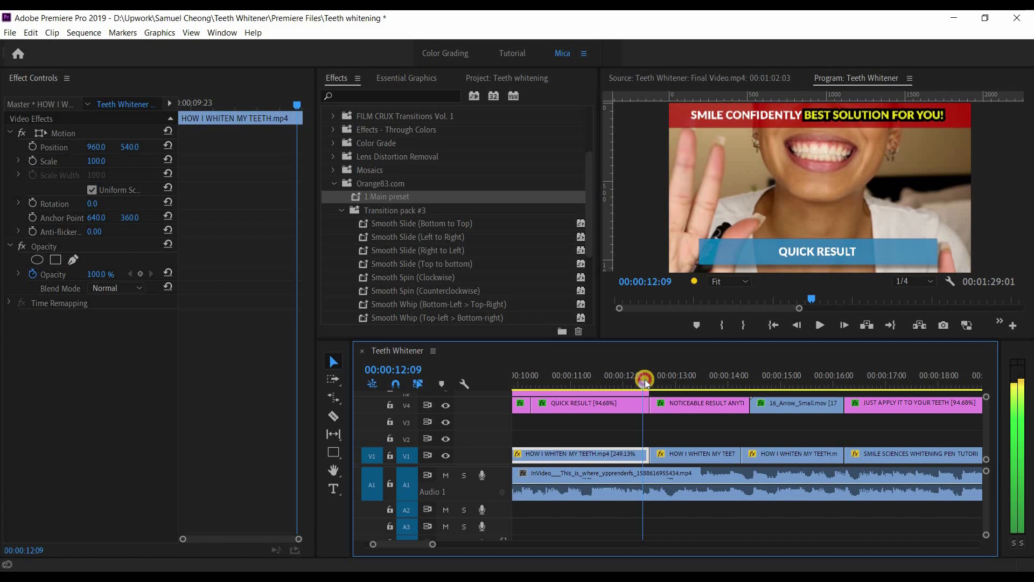
{"action": "left_click", "coordinate": [664, 85]}
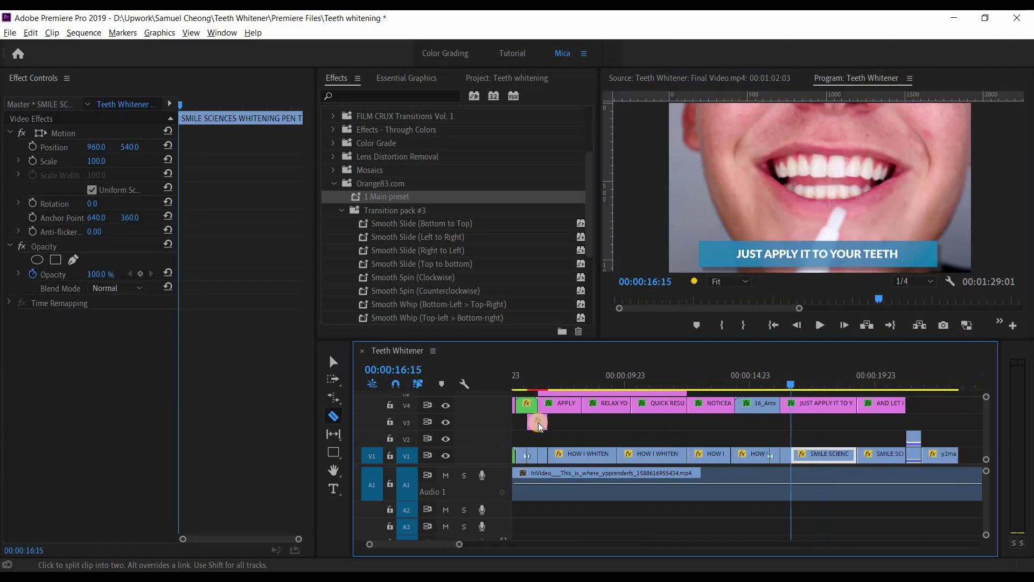
Copy the adjustment layer to V3 over the change into JUST APPLY IT TO YOUR TEETH, apply 1.Main preset to the V1 pieces and play
{"action": "left_click", "coordinate": [784, 425]}
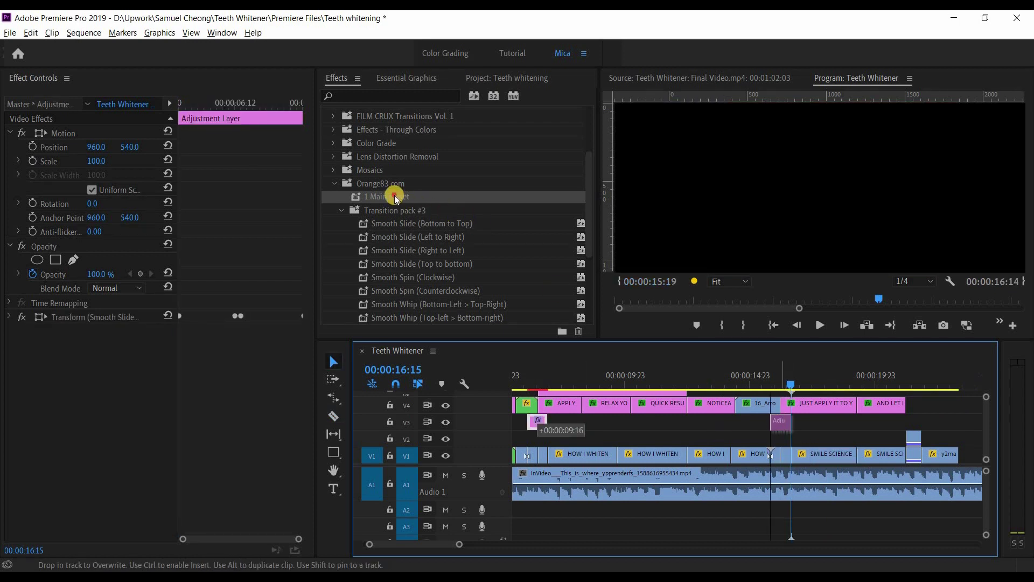
{"action": "left_click", "coordinate": [760, 372]}
{"action": "left_click_drag", "start_coordinate": [761, 373], "coordinate": [773, 371]}
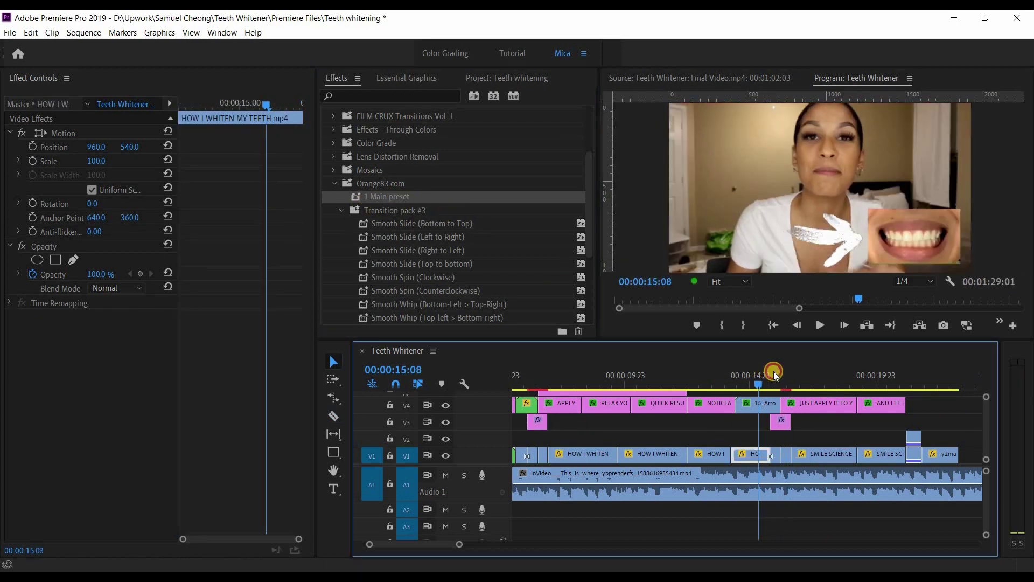
{"action": "left_click_drag", "start_coordinate": [390, 196], "coordinate": [782, 423]}
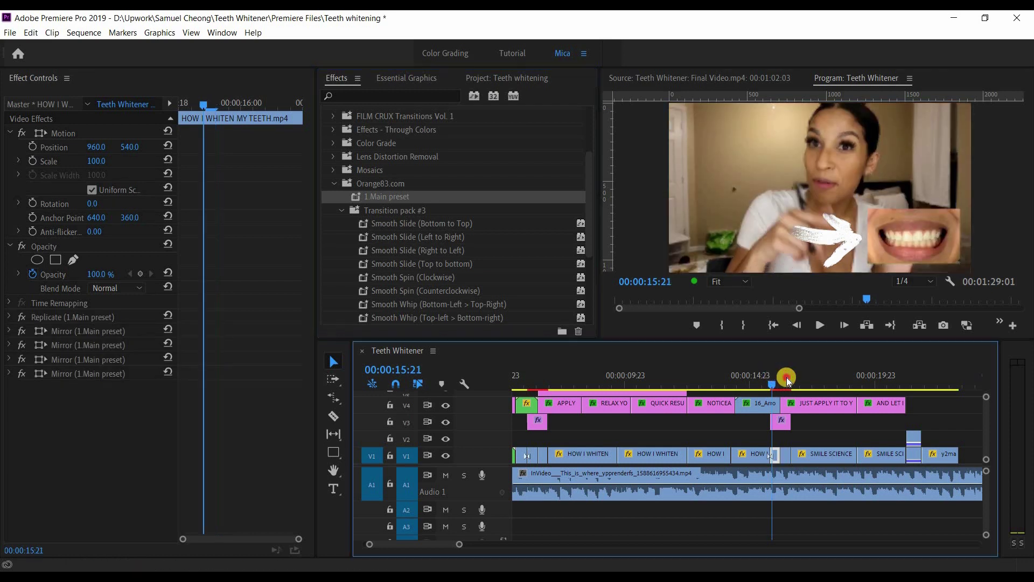
{"action": "key", "text": "space"}
{"action": "left_click", "coordinate": [759, 368]}
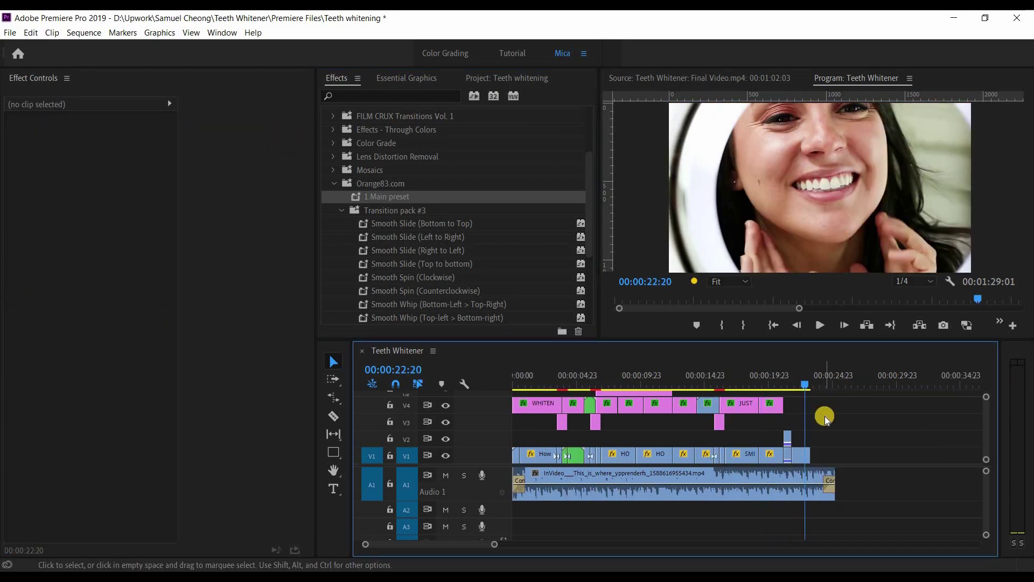
Move all title, emoji, arrow and adjustment layer clips down one track
{"action": "left_click_drag", "start_coordinate": [824, 418], "coordinate": [515, 401]}
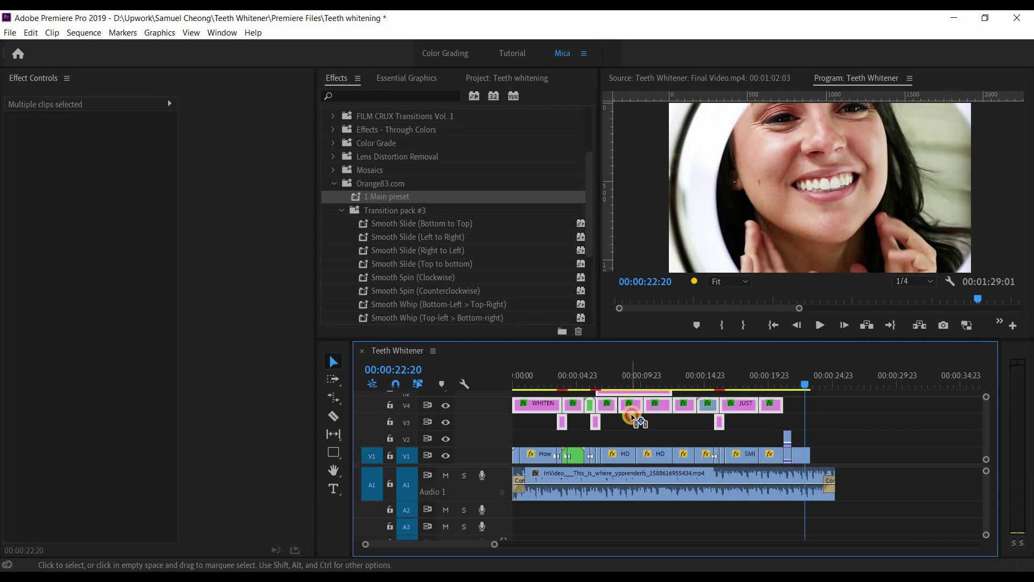
{"action": "left_click_drag", "start_coordinate": [631, 416], "coordinate": [631, 416]}
{"action": "left_click", "coordinate": [840, 426]}
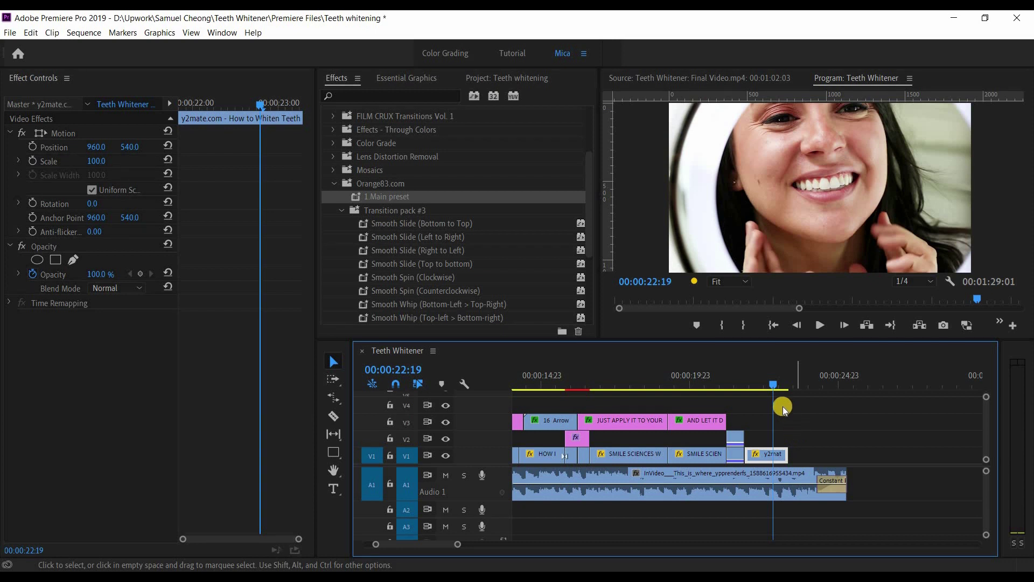
Extend the final y2mate clip on V1 and place a white Color Matte on V2 near its end at 00:00:23:07
{"action": "left_click", "coordinate": [773, 387]}
{"action": "left_click_drag", "start_coordinate": [769, 389], "coordinate": [767, 388]}
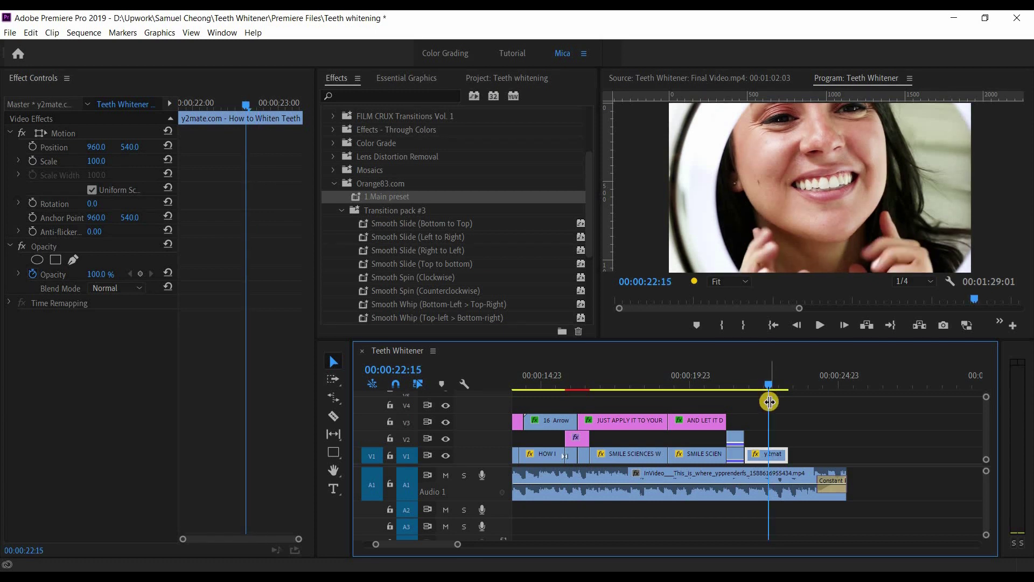
{"action": "left_click", "coordinate": [401, 79]}
{"action": "left_click", "coordinate": [493, 79]}
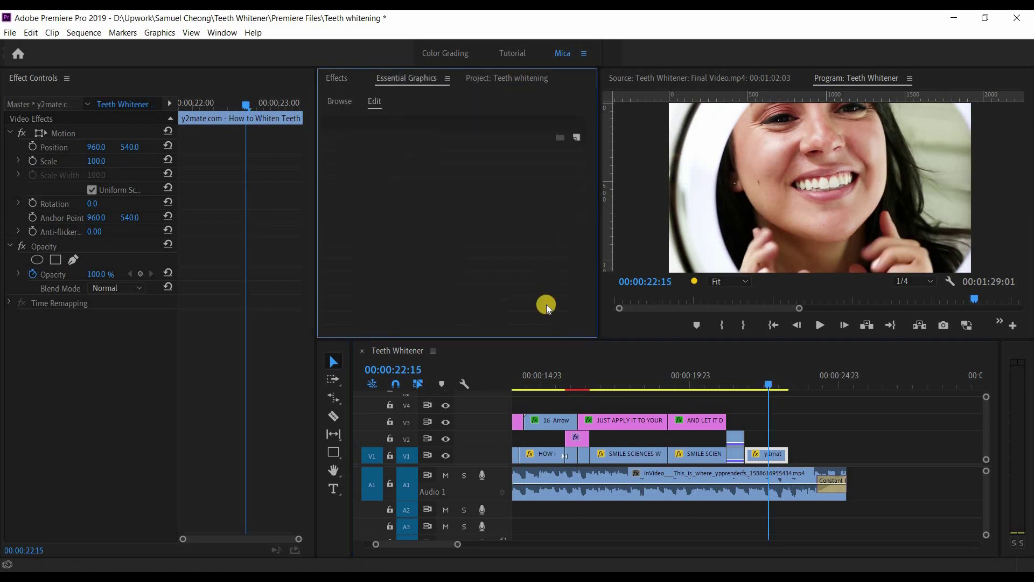
{"action": "left_click", "coordinate": [571, 325]}
{"action": "left_click", "coordinate": [150, 140]}
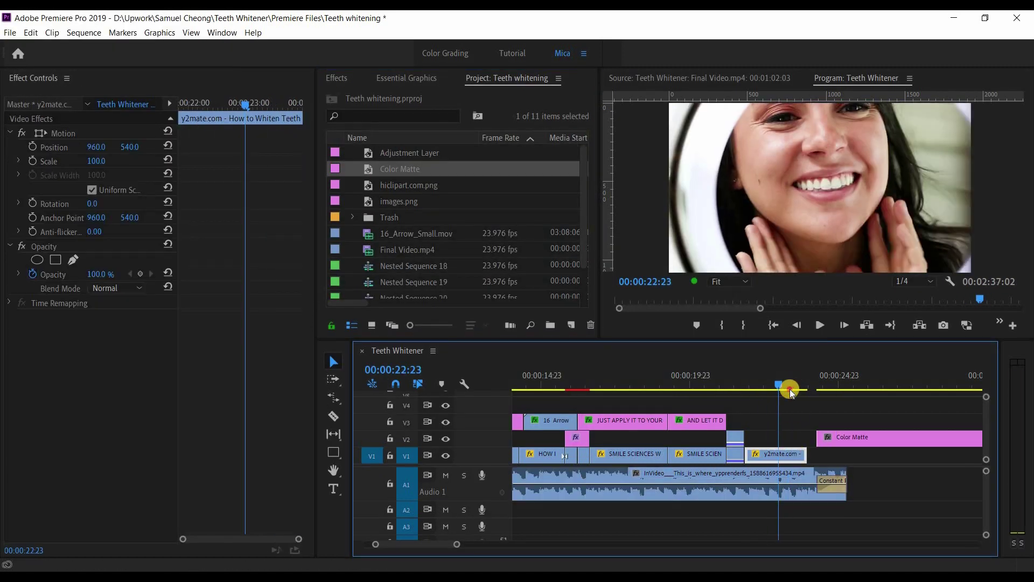
{"action": "key", "text": "space"}
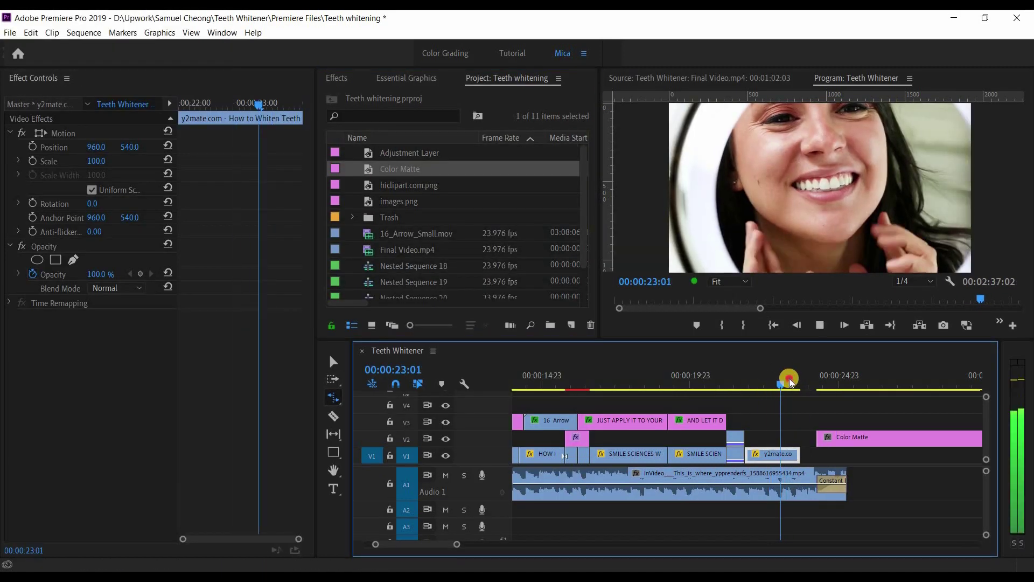
{"action": "left_click", "coordinate": [790, 383]}
{"action": "left_click", "coordinate": [844, 439]}
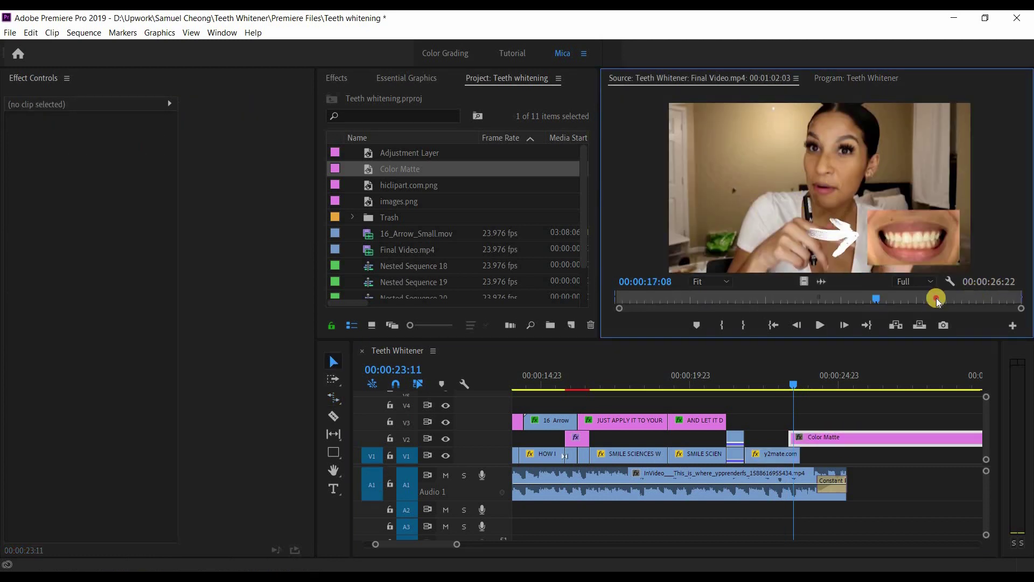
Add teal text over the matte reading "Click below to claim this deal" with "LAST CHANCE TO SAVE 40%" on the second line
{"action": "left_click", "coordinate": [334, 488]}
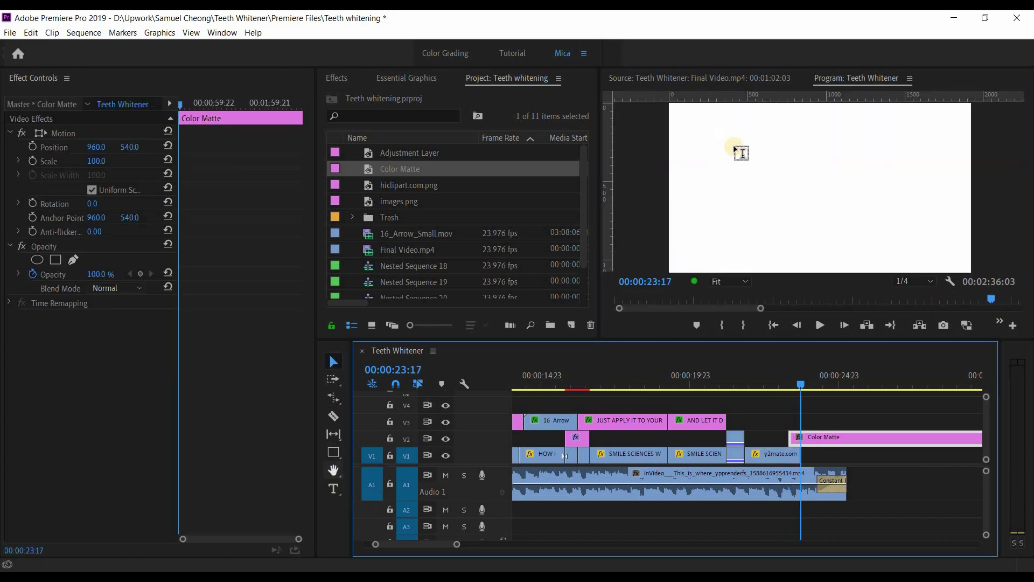
{"action": "left_click", "coordinate": [832, 156]}
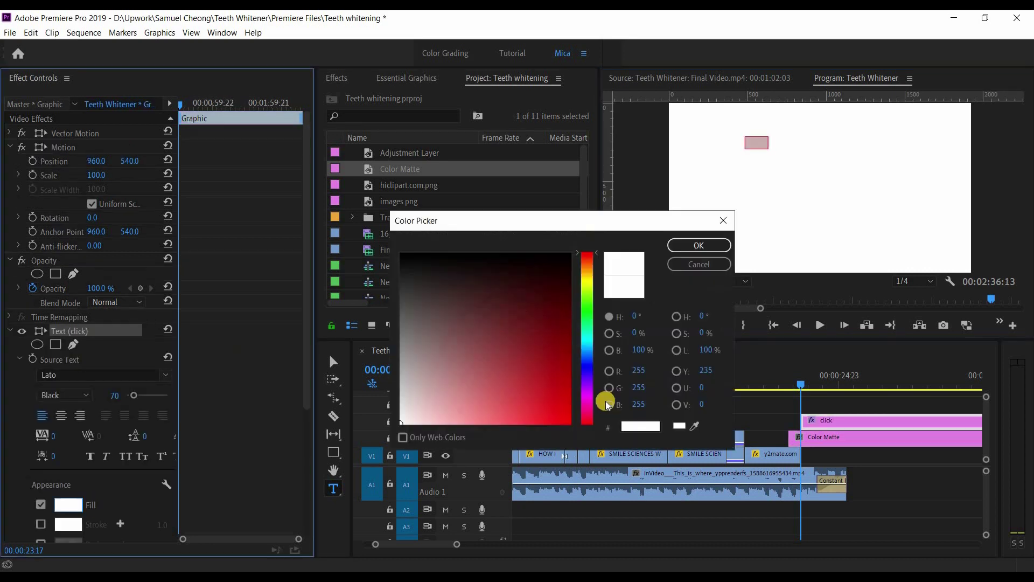
{"action": "left_click", "coordinate": [775, 147]}
{"action": "type", "text": "Click below to claim this deal"}
{"action": "key", "text": "Return"}
{"action": "type", "text": "LAST CHANCE TO SAVE 40%"}
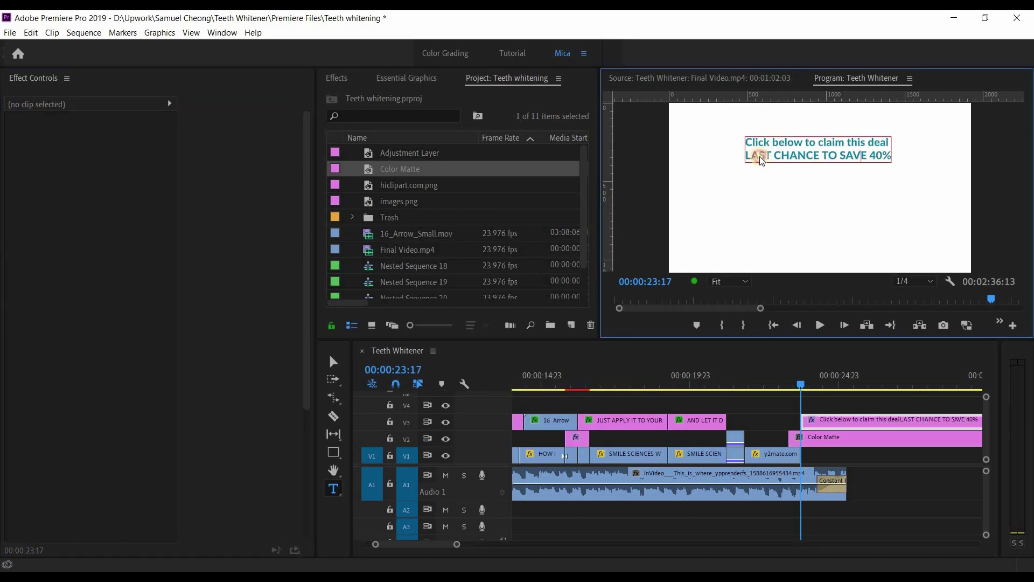
Align the start of the new text clip with the Color Matte and play the ending
{"action": "left_click_drag", "start_coordinate": [825, 424], "coordinate": [813, 424]}
{"action": "left_click", "coordinate": [787, 383]}
{"action": "left_click_drag", "start_coordinate": [786, 382], "coordinate": [782, 382]}
{"action": "key", "text": "space"}
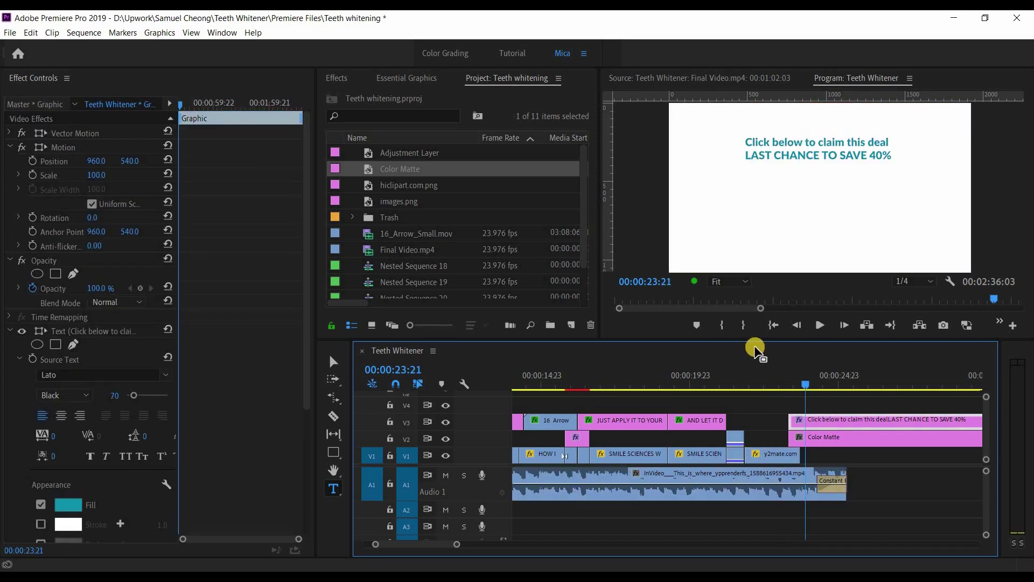
Color the LAST CHANCE TO SAVE 40% line red CA0303, scale the text to 160 and lower it in the frame
{"action": "left_click", "coordinate": [789, 155]}
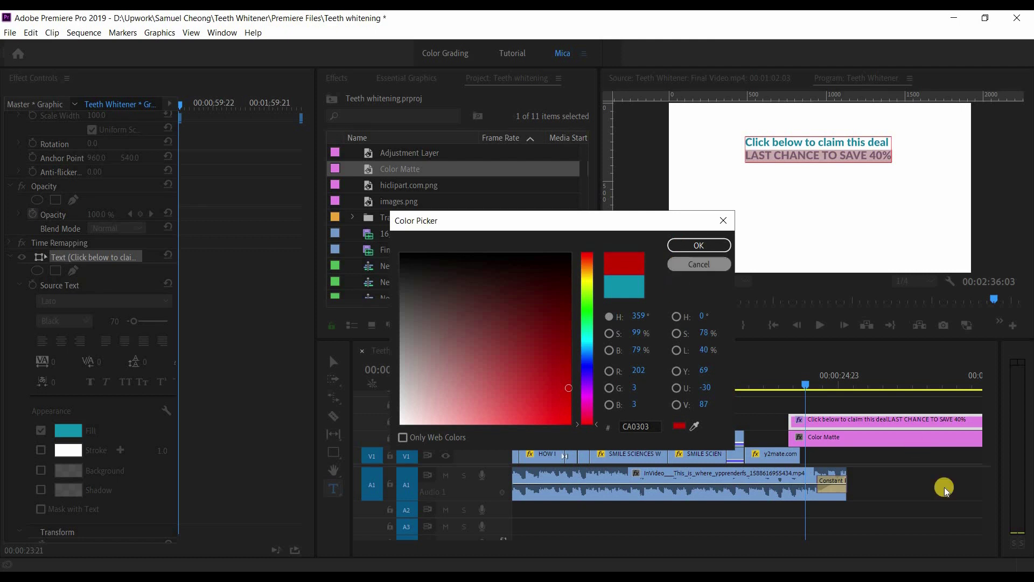
{"action": "key", "text": "Return"}
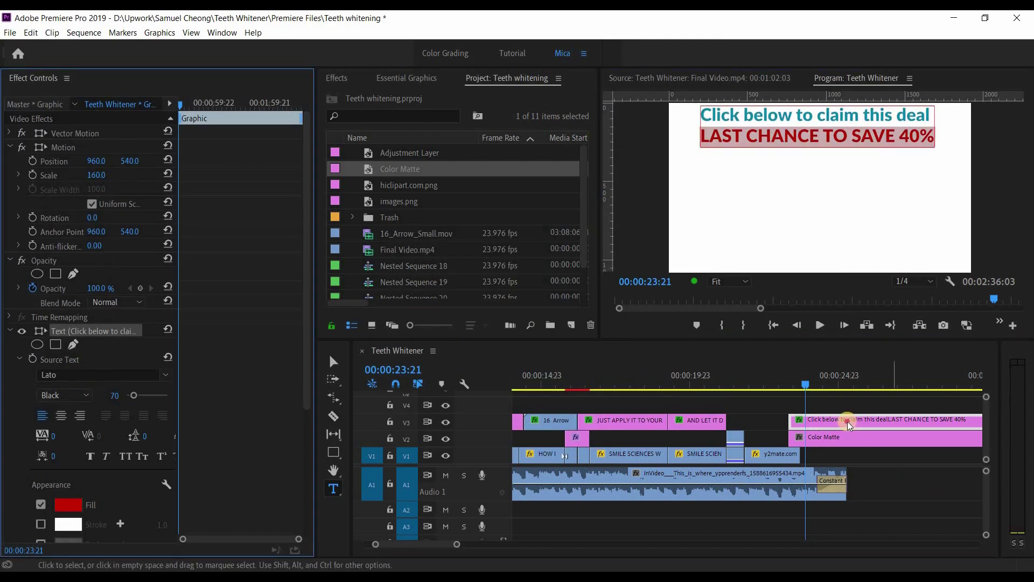
{"action": "left_click", "coordinate": [817, 240]}
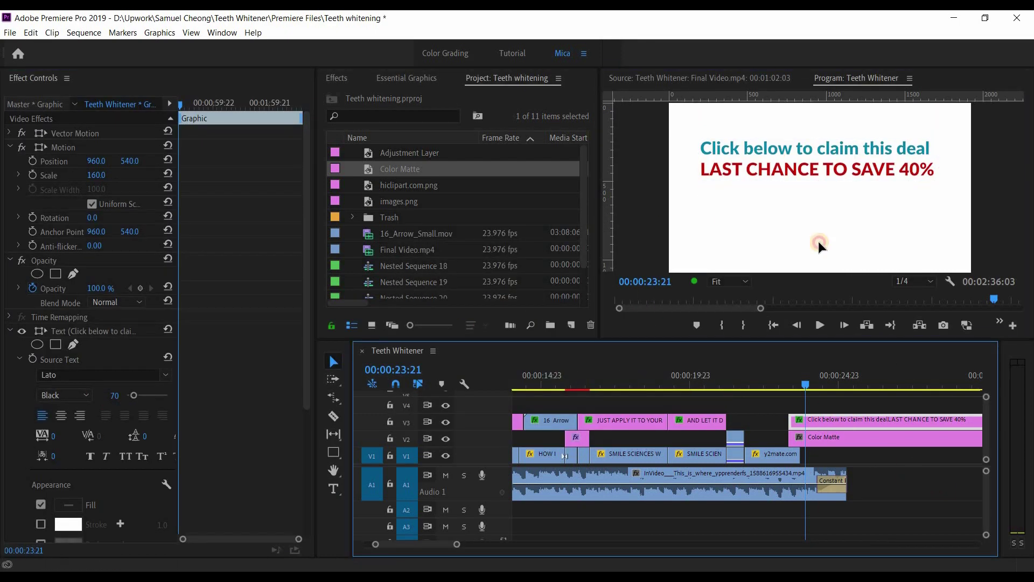
Place images.png on V4 above the closing text and move the double arrow to the lower centre of the frame
{"action": "left_click_drag", "start_coordinate": [399, 201], "coordinate": [807, 404]}
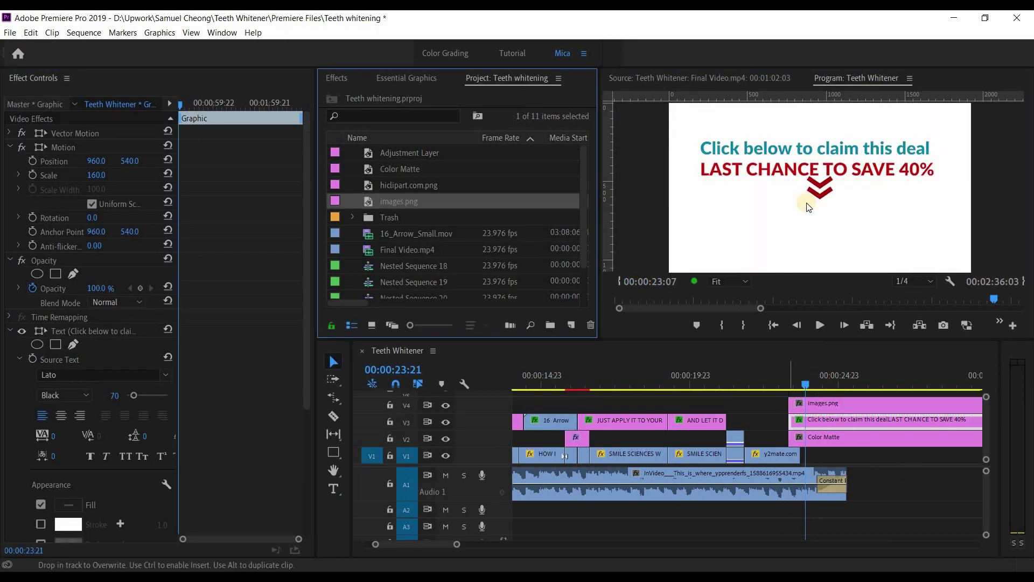
{"action": "left_click", "coordinate": [823, 193]}
{"action": "left_click_drag", "start_coordinate": [129, 148], "coordinate": [95, 204]}
Trim the Color Matte, closing text and images.png clips to end with the music, and play the ending
{"action": "left_click", "coordinate": [850, 420]}
{"action": "double_click", "coordinate": [811, 171]}
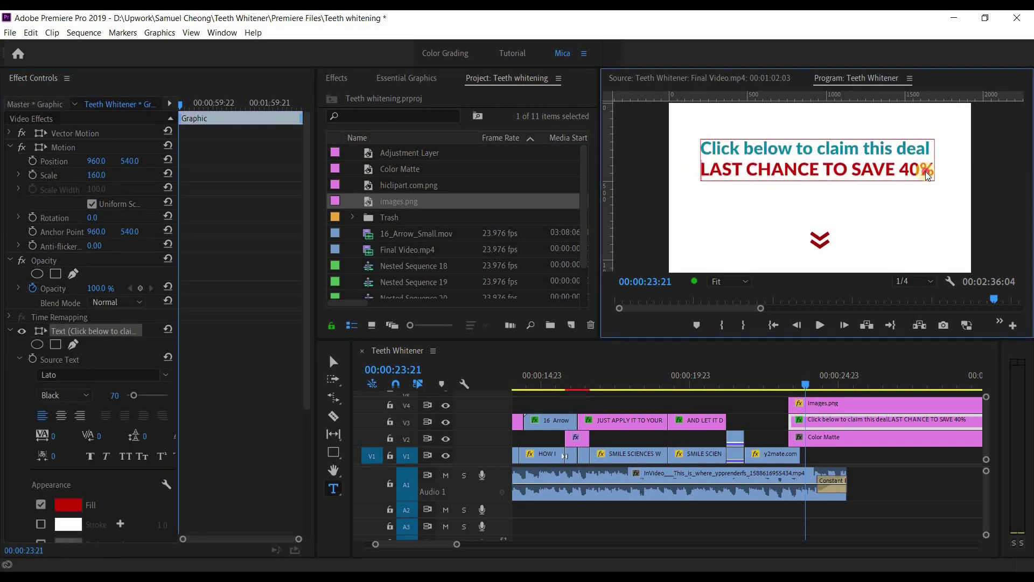
{"action": "left_click", "coordinate": [764, 405]}
{"action": "key", "text": "v"}
{"action": "left_click_drag", "start_coordinate": [781, 375], "coordinate": [841, 384]}
{"action": "key", "text": "ctrl+shift+k"}
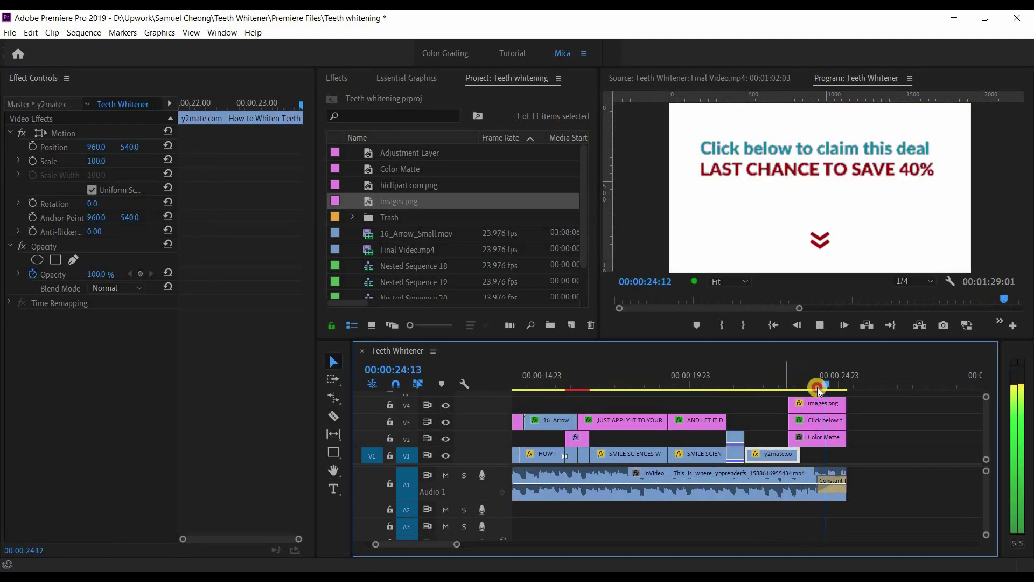
Nest the Color Matte, closing text and images.png clips together as Nested Sequence 21
{"action": "left_click_drag", "start_coordinate": [883, 410], "coordinate": [820, 439]}
{"action": "right_click", "coordinate": [820, 439]}
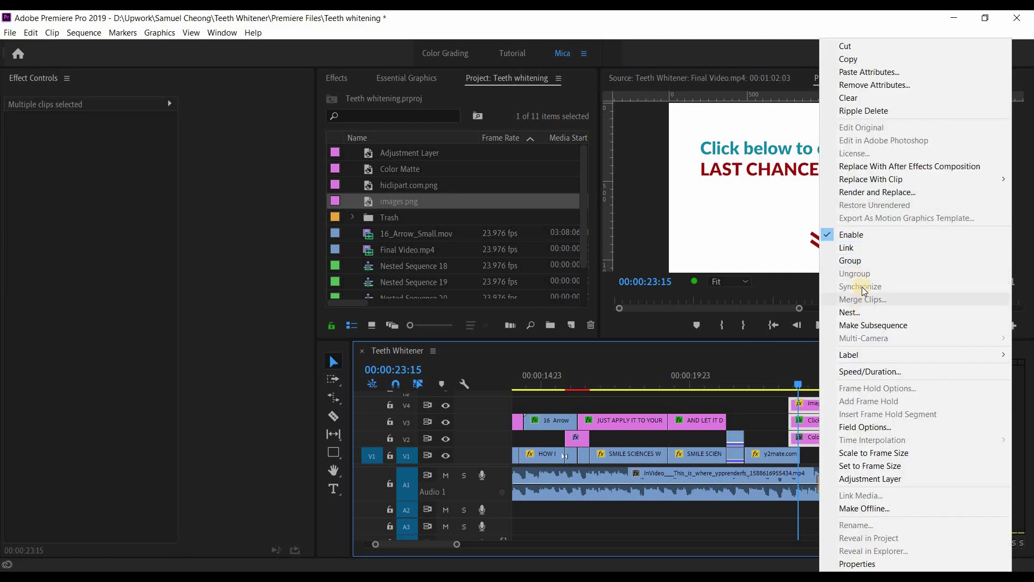
{"action": "left_click", "coordinate": [861, 311]}
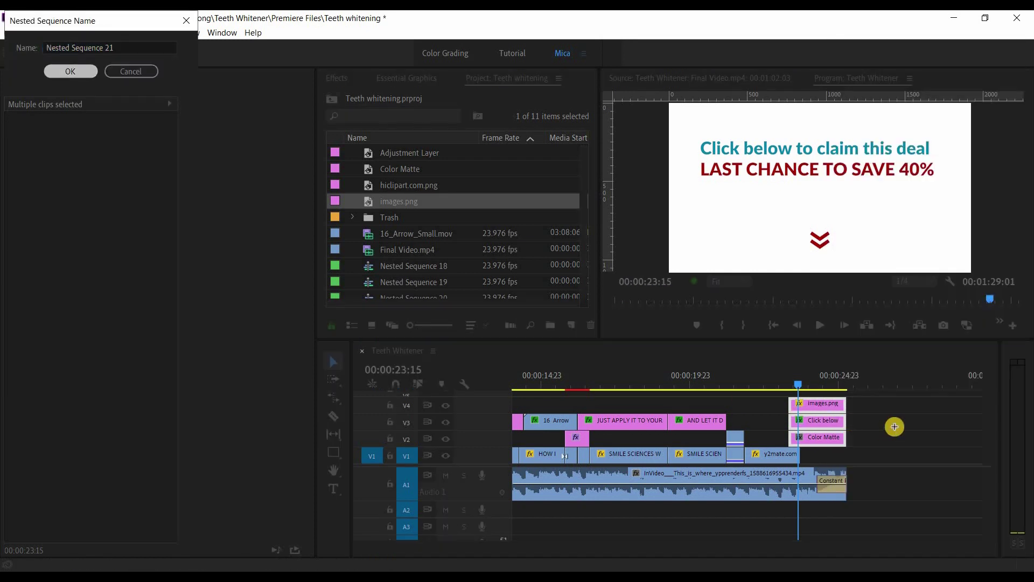
{"action": "key", "text": "Return"}
{"action": "left_click", "coordinate": [849, 454]}
Duplicate the nested closing sequence onto V3 directly above the original and hide the V3 track
{"action": "left_click_drag", "start_coordinate": [816, 438], "coordinate": [816, 421], "text": "alt"}
{"action": "left_click", "coordinate": [872, 425]}
{"action": "left_click", "coordinate": [446, 422]}
Find the Crop effect and apply it to the nested closing clip on V2
{"action": "left_click", "coordinate": [819, 438]}
{"action": "left_click", "coordinate": [336, 78]}
{"action": "left_click", "coordinate": [371, 97]}
{"action": "type", "text": "crop"}
{"action": "left_click_drag", "start_coordinate": [377, 194], "coordinate": [812, 439]}
Keyframe Crop Top on the V2 nested clip, starting at 100% on its first frame, and play the reveal
{"action": "left_click_drag", "start_coordinate": [94, 355], "coordinate": [172, 359]}
{"action": "left_click", "coordinate": [33, 359]}
{"action": "key", "text": "Left"}
{"action": "key", "text": "Left"}
{"action": "key", "text": "Left"}
{"action": "key", "text": "Left"}
{"action": "key", "text": "Left"}
{"action": "key", "text": "Left"}
{"action": "key", "text": "Left"}
{"action": "key", "text": "Left"}
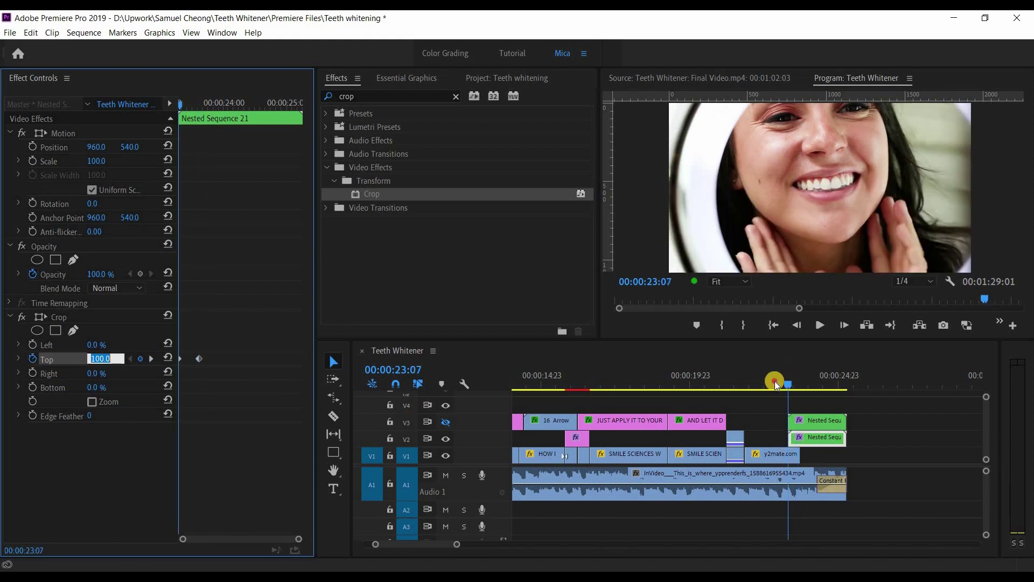
{"action": "left_click", "coordinate": [774, 382]}
{"action": "key", "text": "space"}
Show V3, hide V2, and keyframe Crop Bottom on the V3 nested clip, reaching 50% at 00:00:23:15
{"action": "left_click", "coordinate": [798, 383]}
{"action": "left_click", "coordinate": [803, 424]}
{"action": "left_click", "coordinate": [446, 421]}
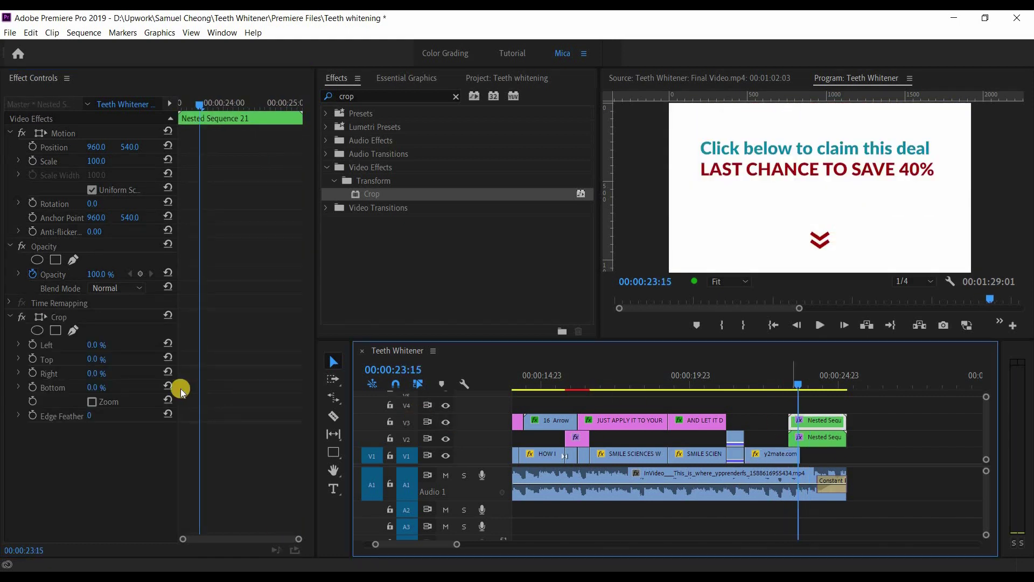
{"action": "left_click", "coordinate": [446, 438]}
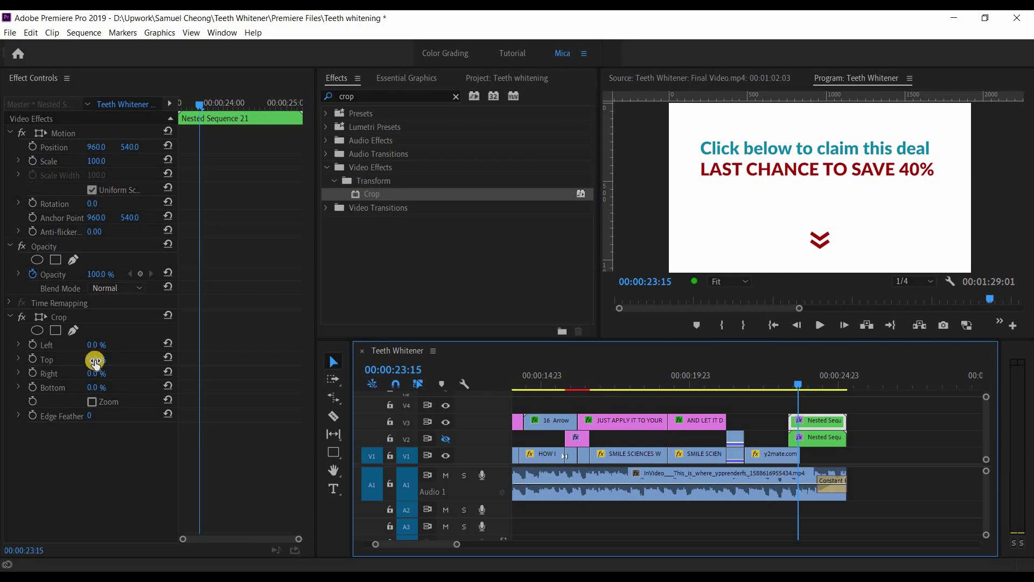
{"action": "left_click", "coordinate": [103, 387]}
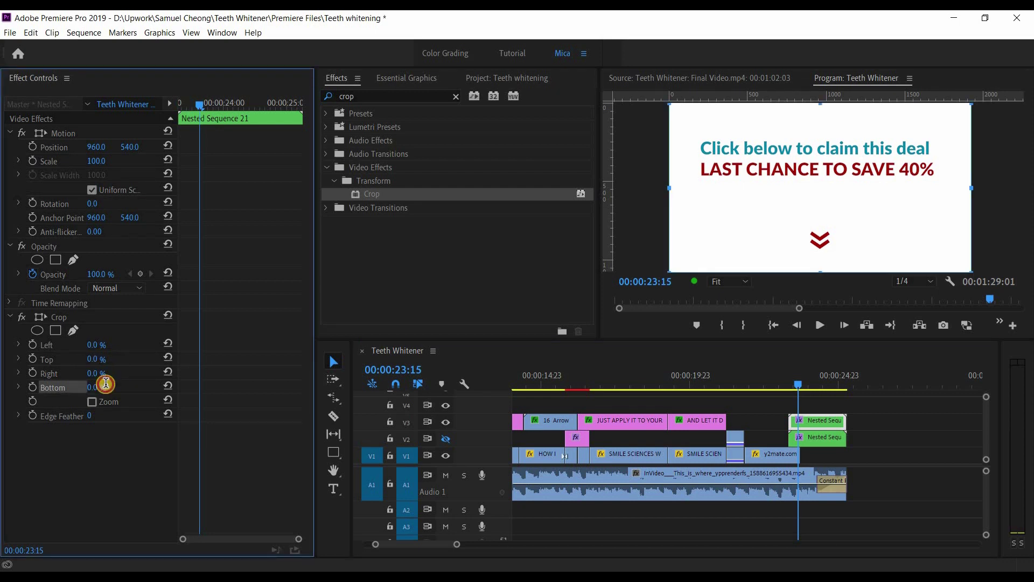
{"action": "type", "text": "50"}
{"action": "key", "text": "Return"}
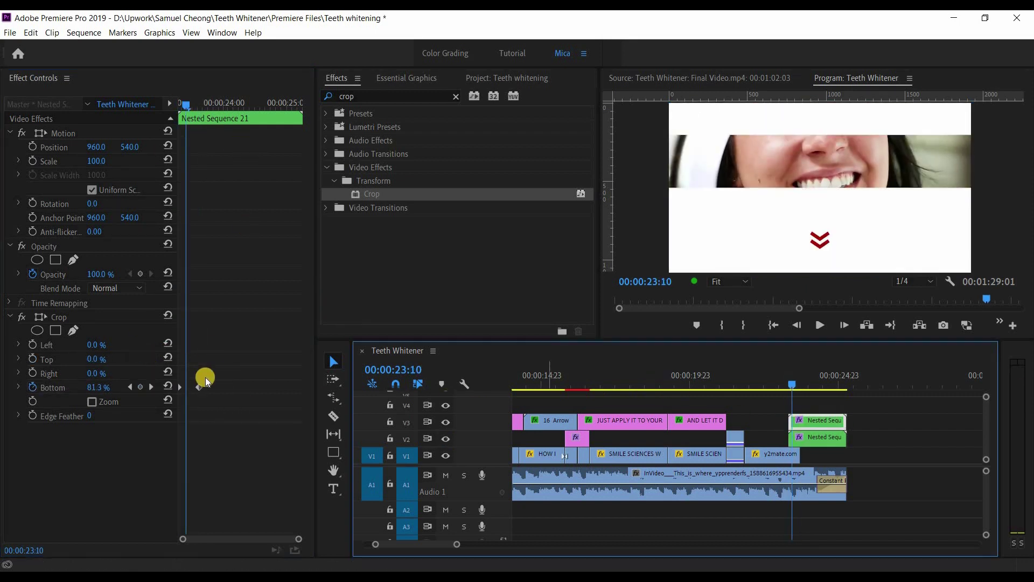
Speed up the V3 clip's crop by moving its second Bottom keyframe to 00:00:23:10, and play the ending
{"action": "left_click_drag", "start_coordinate": [200, 387], "coordinate": [186, 387]}
{"action": "left_click", "coordinate": [814, 404]}
{"action": "left_click", "coordinate": [827, 420]}
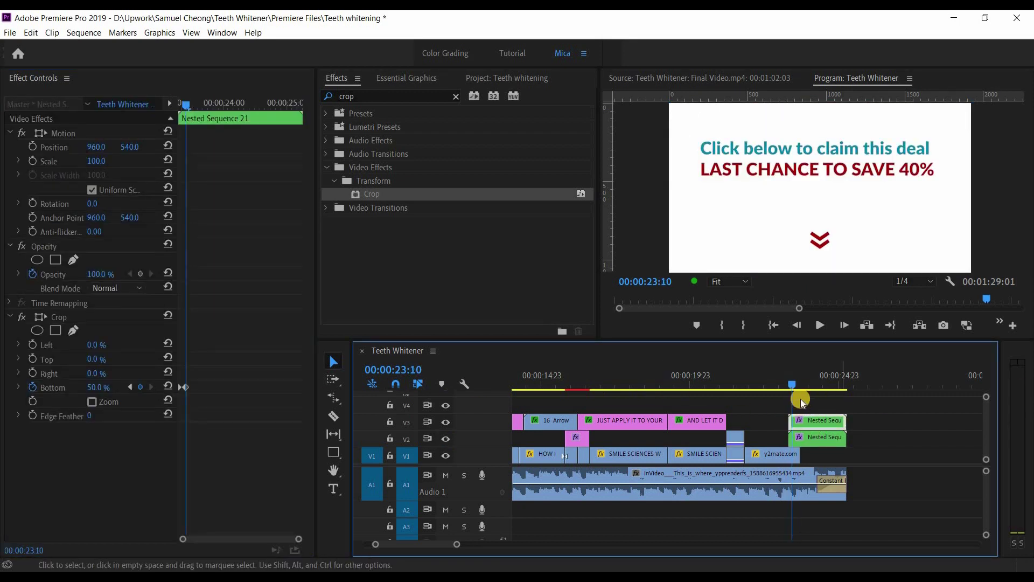
{"action": "left_click", "coordinate": [774, 381]}
{"action": "key", "text": "space"}
Open Nested Sequence 21 to edit the clips of the closing screen
{"action": "left_click", "coordinate": [811, 425]}
{"action": "left_click", "coordinate": [808, 445]}
{"action": "left_click", "coordinate": [810, 424]}
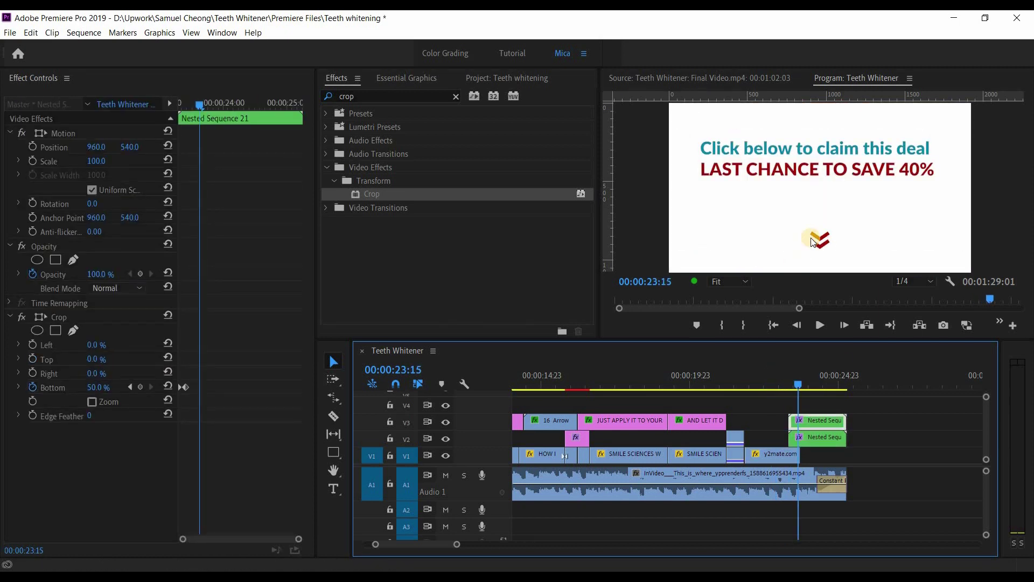
{"action": "double_click", "coordinate": [813, 424]}
{"action": "left_click", "coordinate": [540, 418]}
{"action": "left_click", "coordinate": [542, 405]}
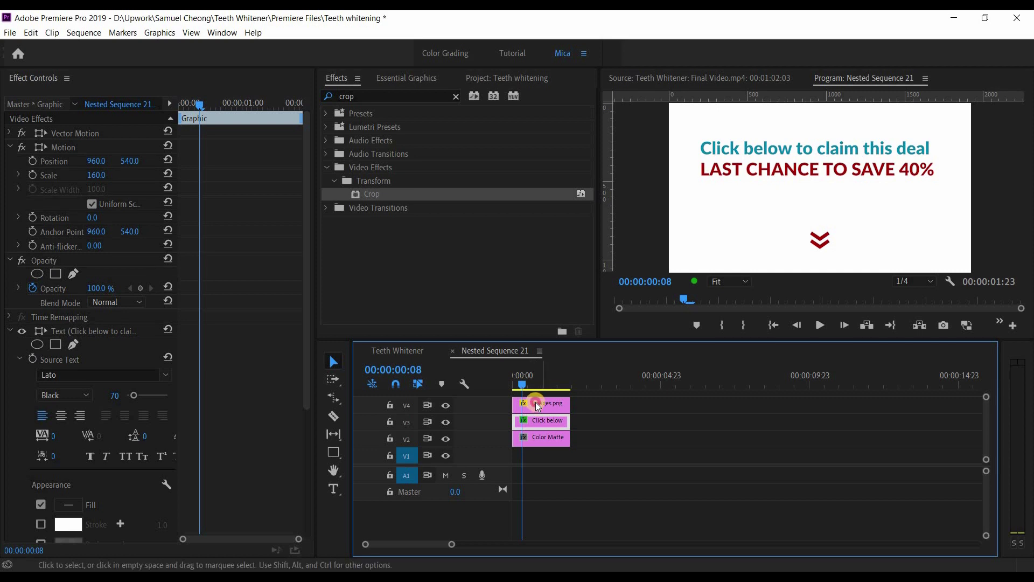
Keyframe the vertical Position of images.png from the start of the nested sequence to make the double arrow move up and down
{"action": "left_click", "coordinate": [544, 408]}
{"action": "left_click", "coordinate": [42, 143]}
{"action": "mouse_move", "coordinate": [201, 104]}
{"action": "left_mouse_down"}
{"action": "mouse_move", "coordinate": [221, 105]}
{"action": "mouse_move", "coordinate": [216, 113]}
{"action": "left_mouse_up"}
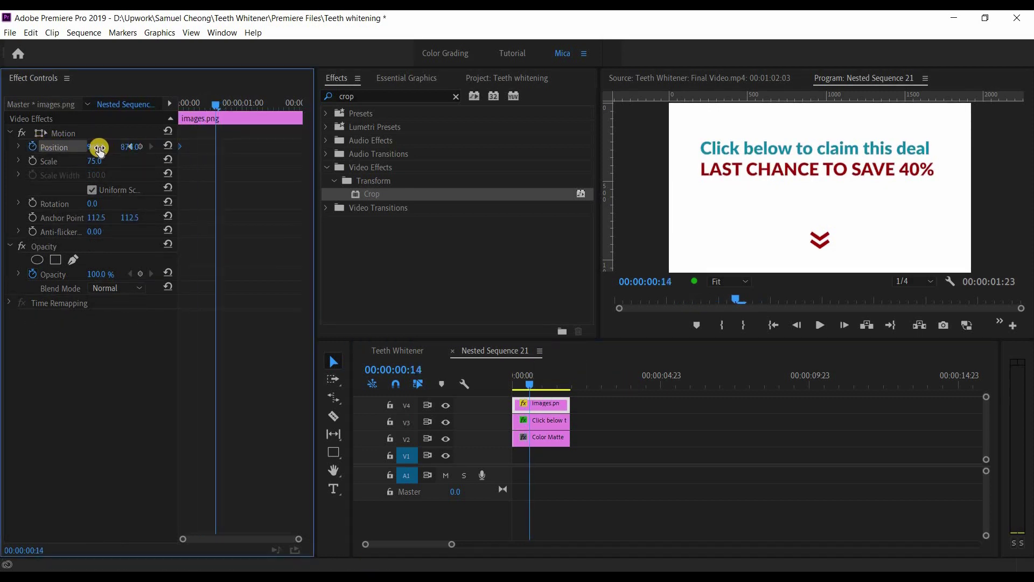
{"action": "left_click_drag", "start_coordinate": [116, 147], "coordinate": [286, 145]}
{"action": "left_click", "coordinate": [263, 104]}
{"action": "left_click", "coordinate": [122, 147]}
{"action": "left_click", "coordinate": [223, 176]}
{"action": "left_click", "coordinate": [189, 147]}
{"action": "left_click_drag", "start_coordinate": [183, 145], "coordinate": [172, 149]}
{"action": "left_click_drag", "start_coordinate": [530, 381], "coordinate": [485, 384]}
Return to the Teeth Whitener sequence and play the transition into the closing screen
{"action": "left_click", "coordinate": [397, 350]}
{"action": "left_click", "coordinate": [775, 454]}
{"action": "key", "text": "space"}
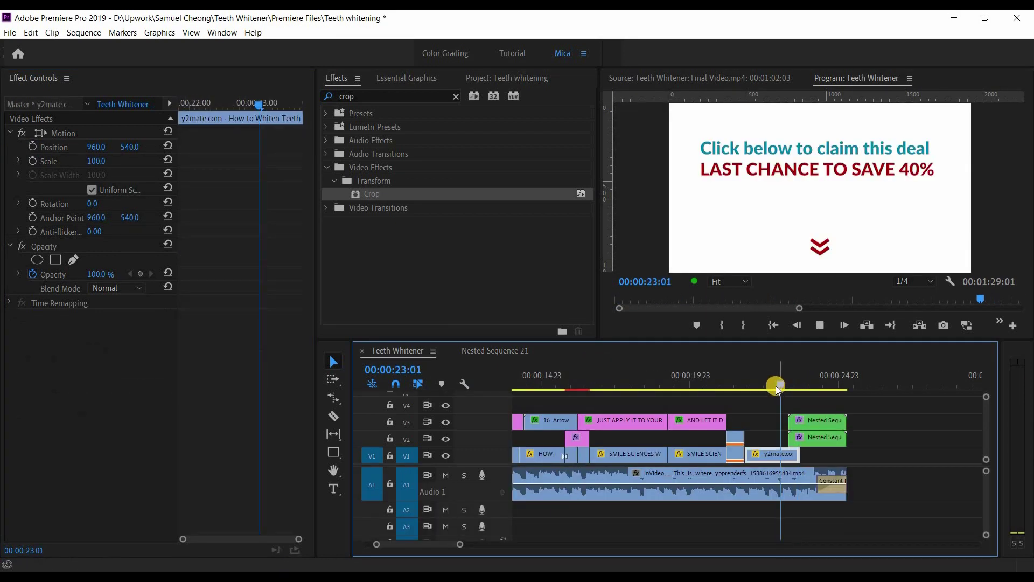
Play the Teeth Whitener sequence from its beginning to review the whole video
{"action": "key", "text": "Home"}
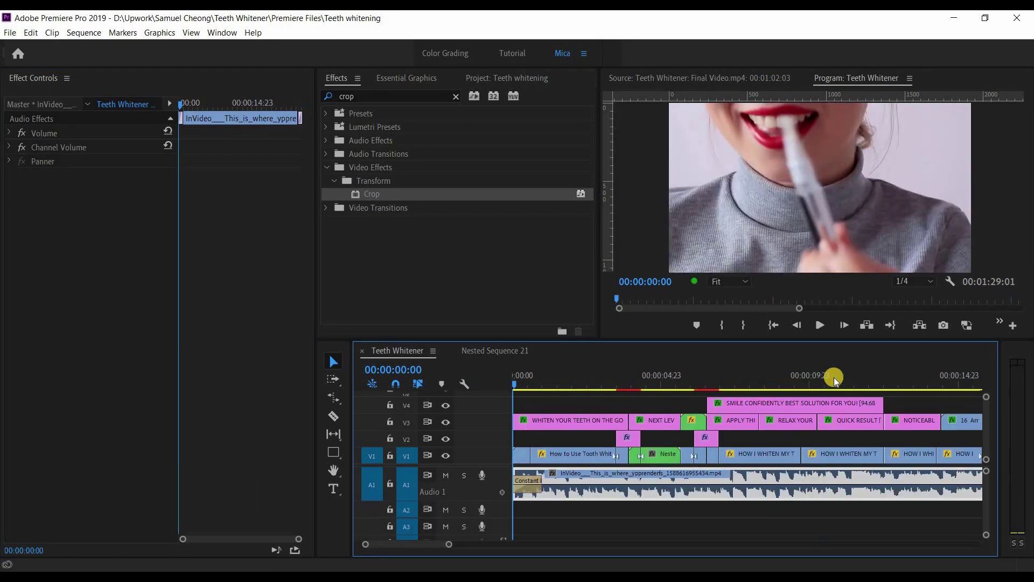
{"action": "key", "text": "space"}
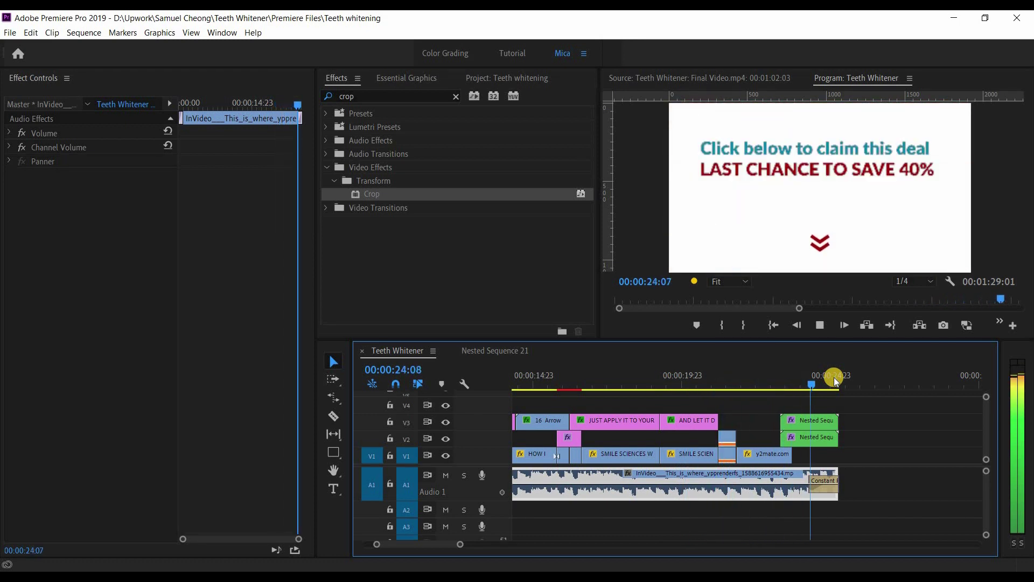
{"action": "left_click_drag", "start_coordinate": [834, 377], "coordinate": [802, 380]}
{"action": "left_click", "coordinate": [823, 421]}
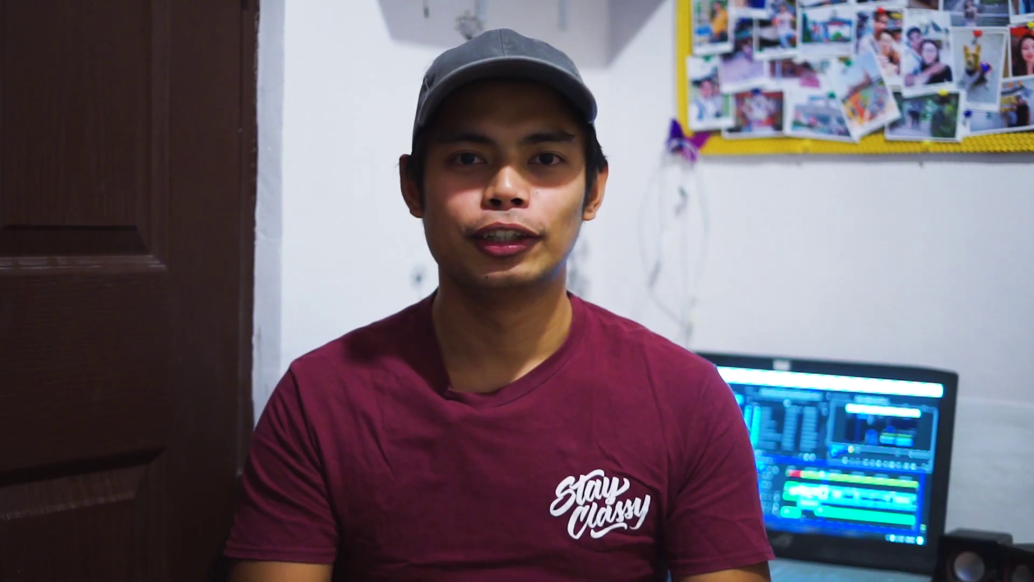